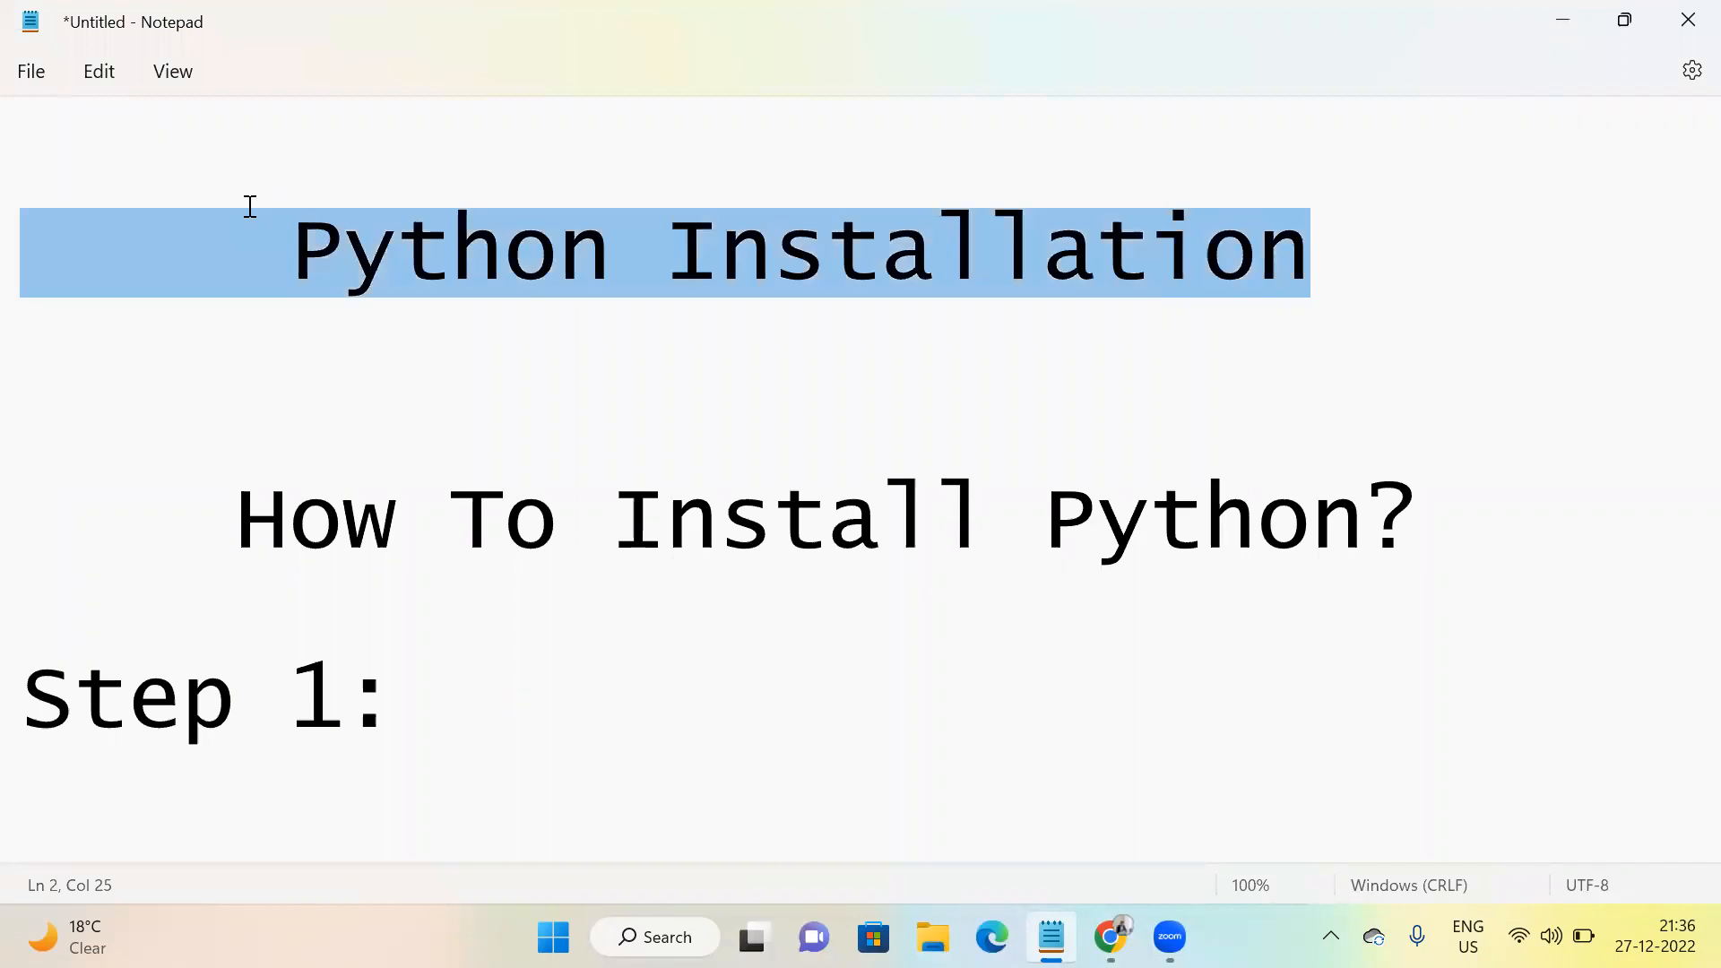
- Complete the text after "Step 1:" with "open browser/" in the installation notes
{"action": "left_click", "coordinate": [334, 327]}
{"action": "left_click_drag", "start_coordinate": [343, 525], "coordinate": [1205, 547]}
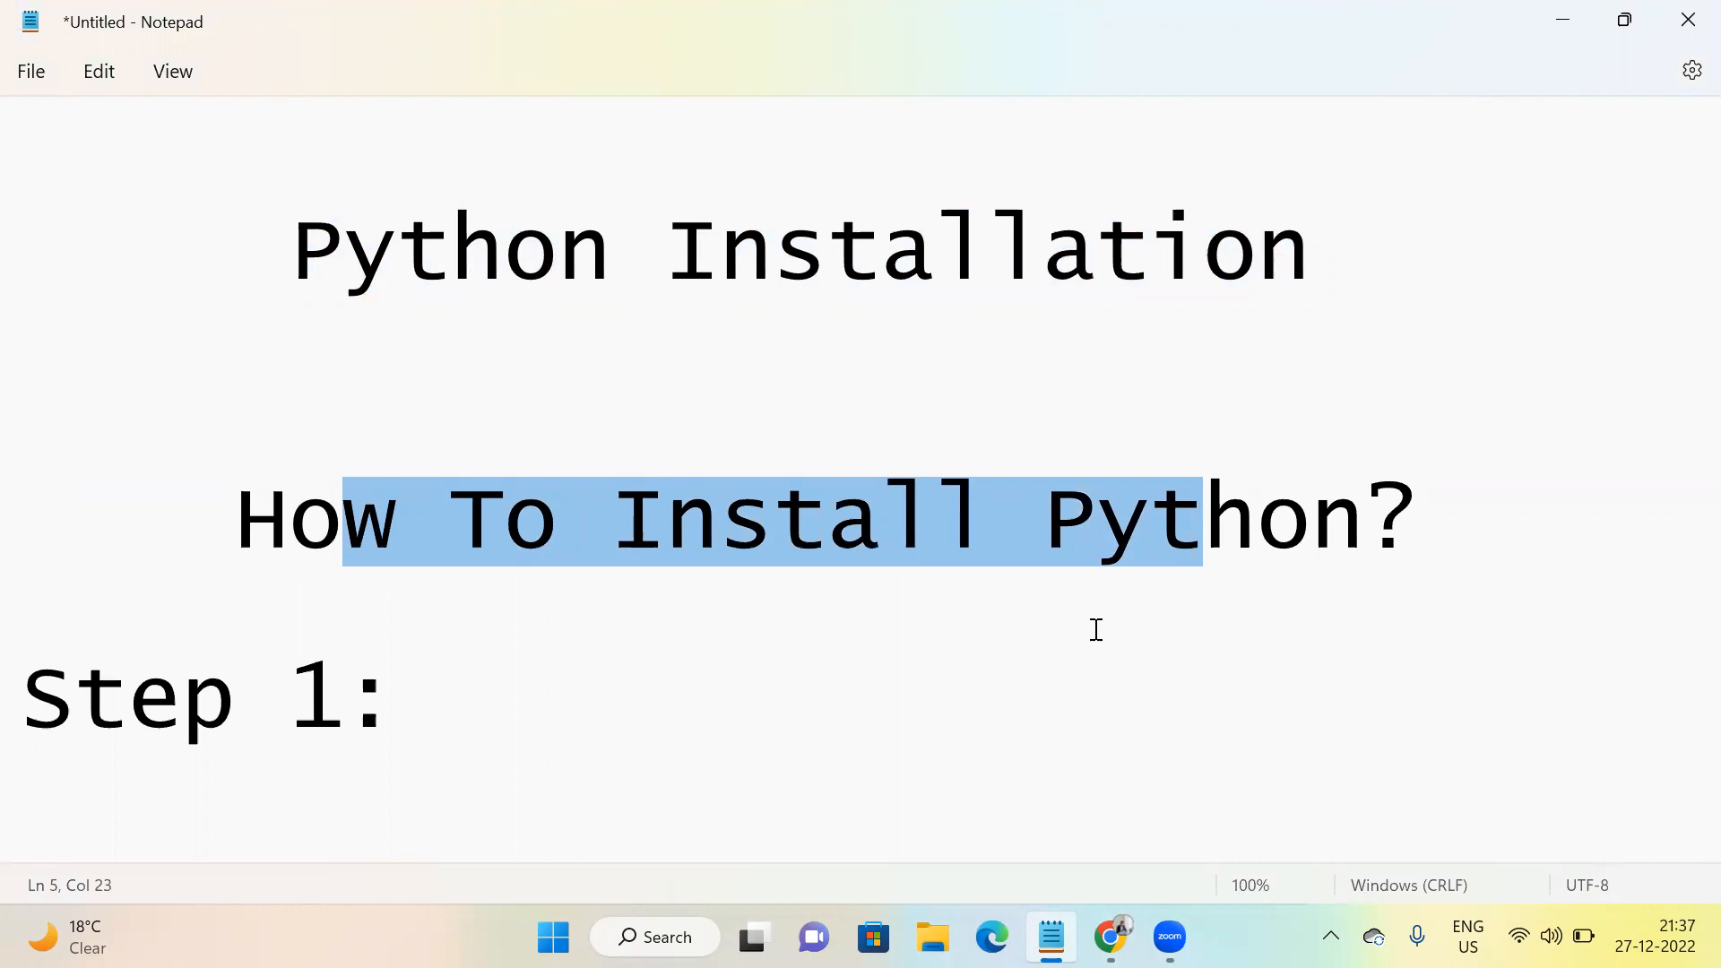
{"action": "left_click", "coordinate": [521, 696]}
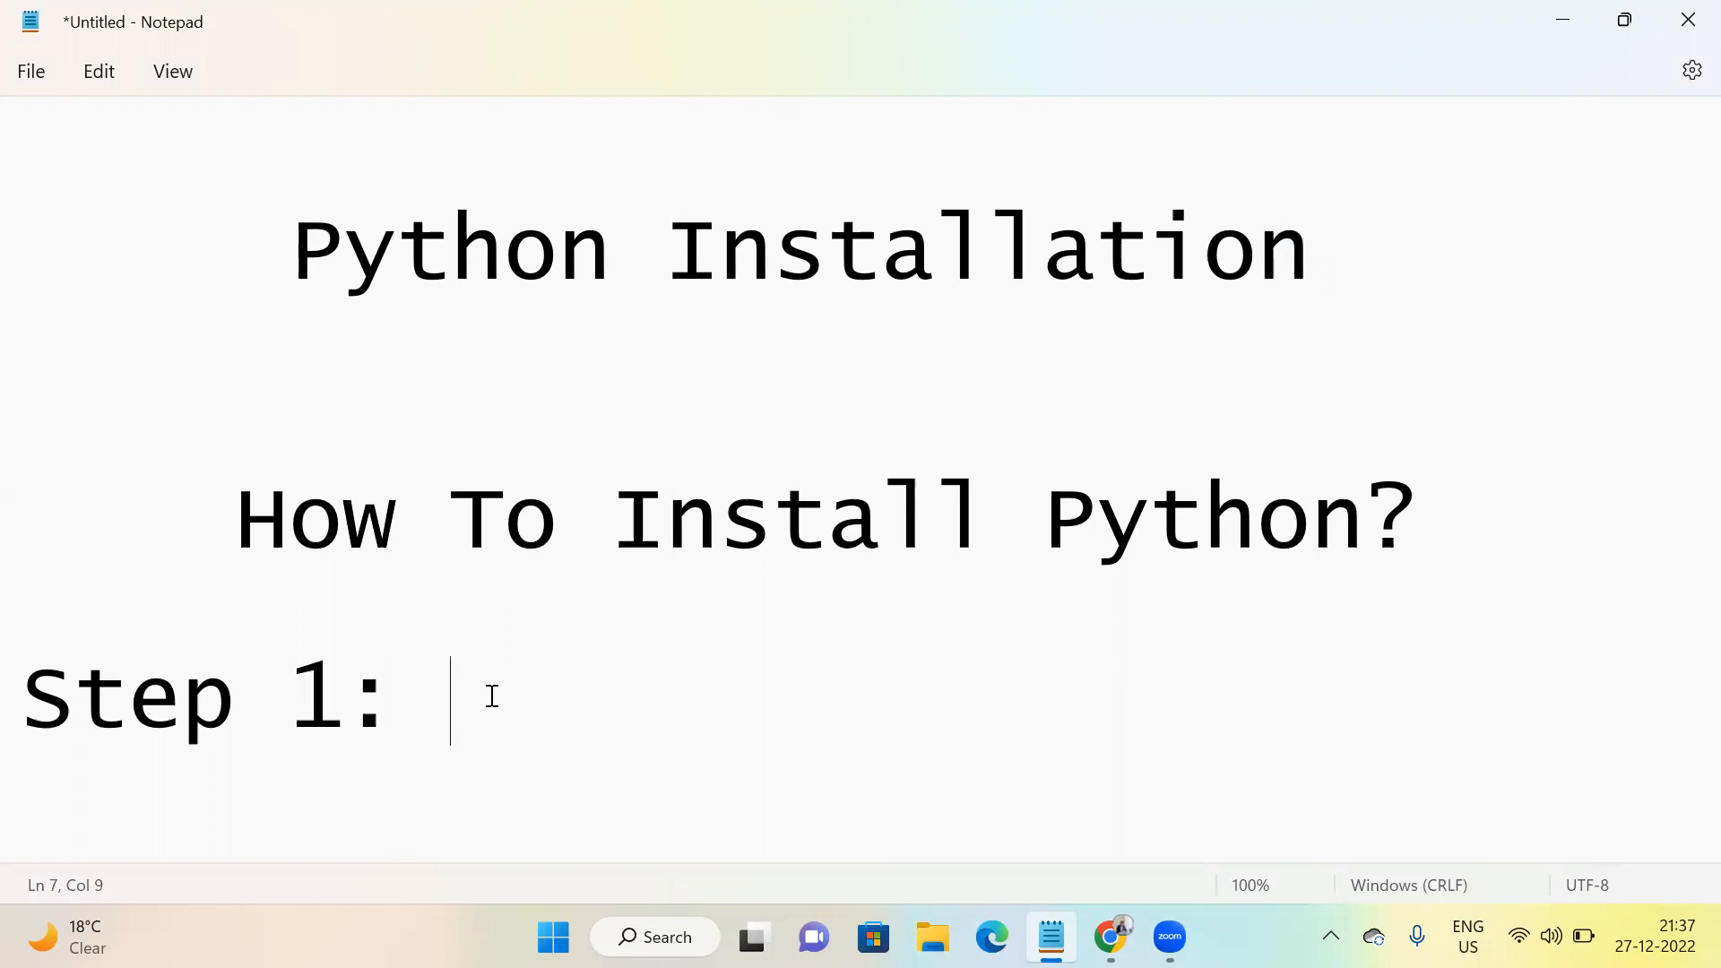
{"action": "type", "text": "open br"}
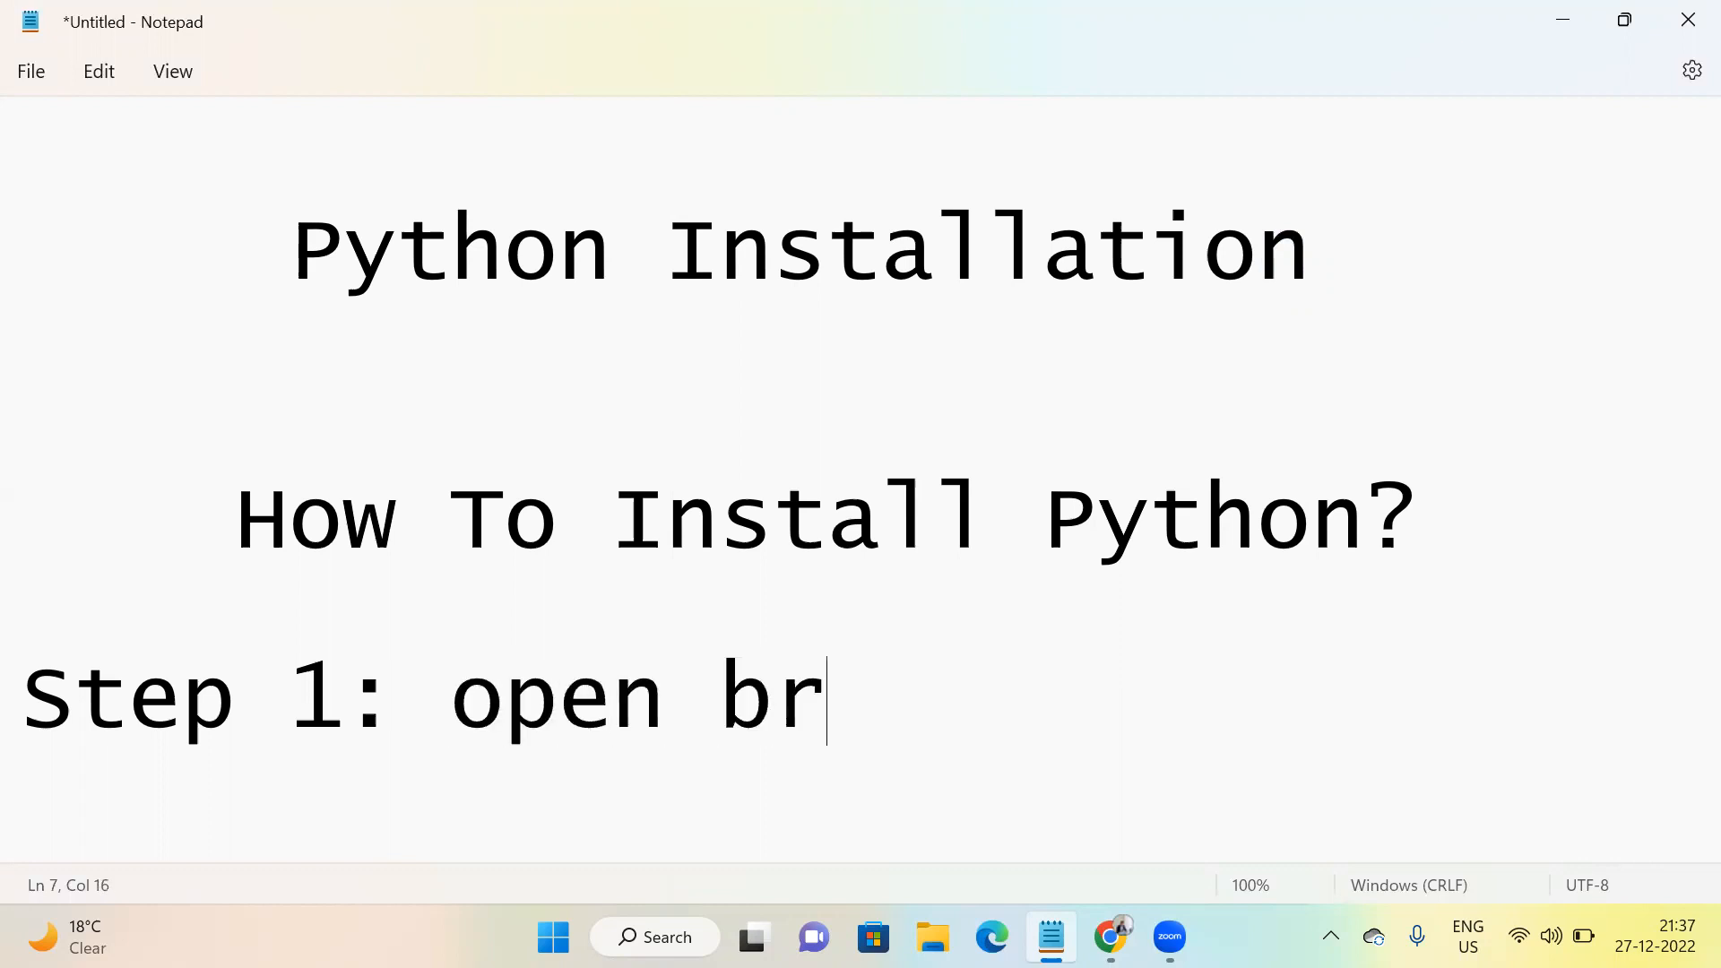
{"action": "type", "text": "owser/"}
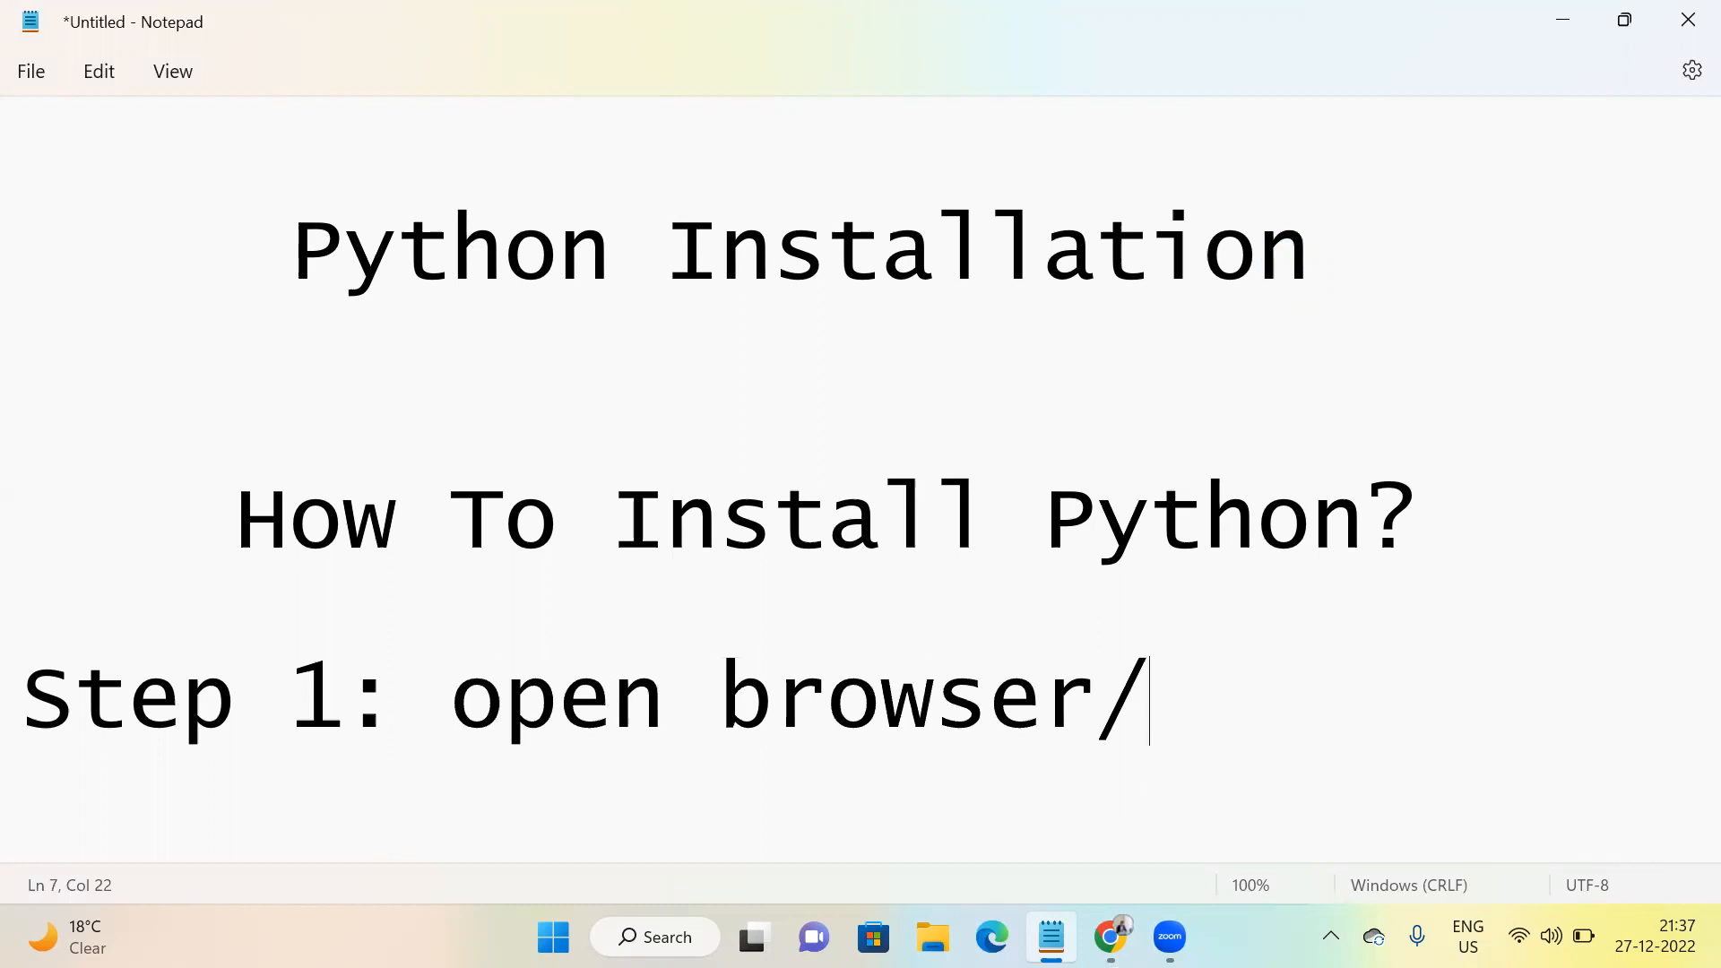
- Switch to Chrome and go to the python.org website
{"action": "left_click", "coordinate": [1111, 937]}
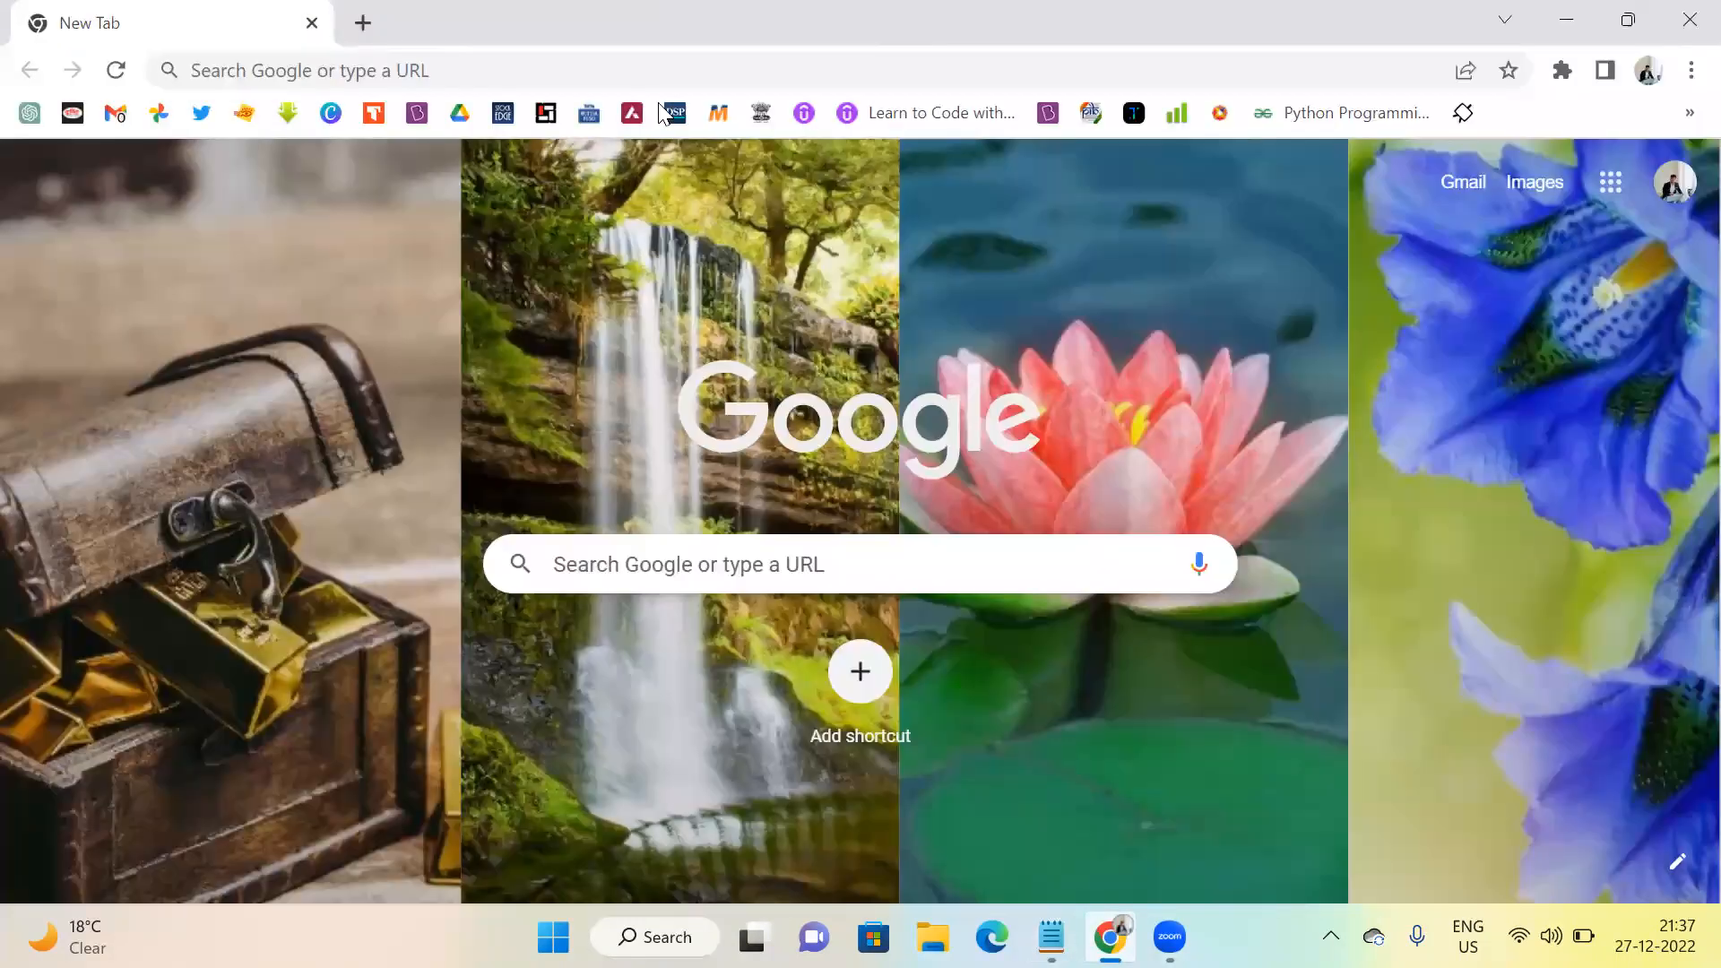
{"action": "left_click", "coordinate": [704, 81]}
{"action": "type", "text": "python.or"}
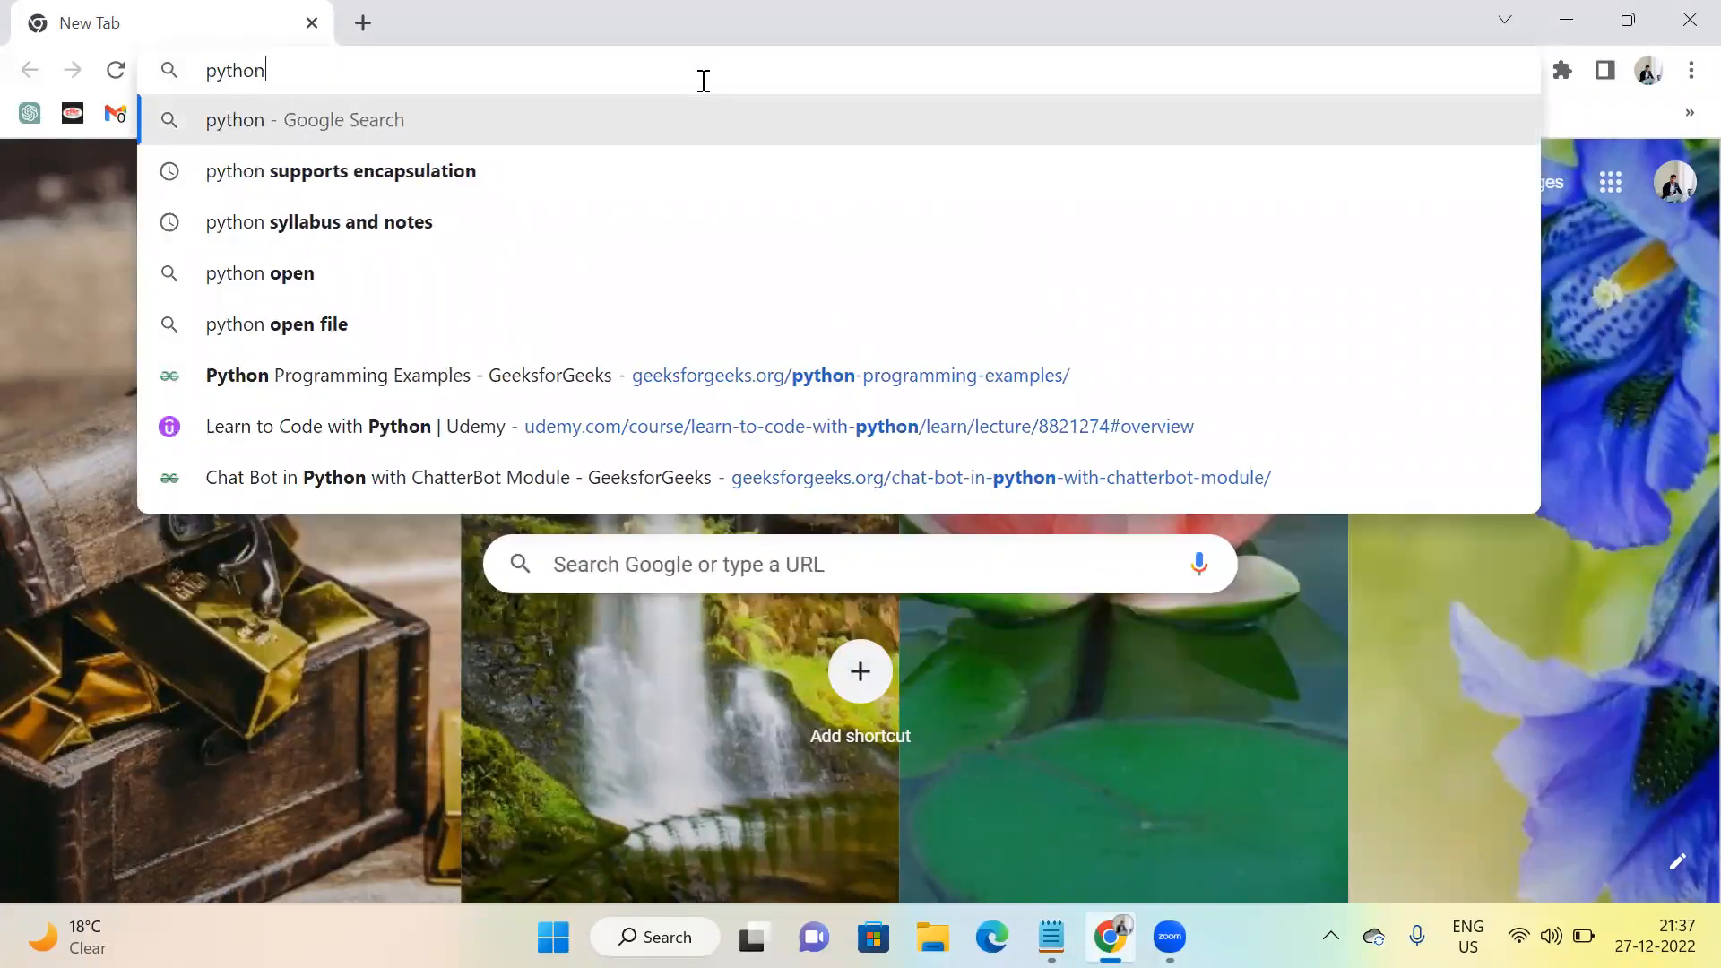
{"action": "type", "text": "g"}
{"action": "key", "text": "Return"}
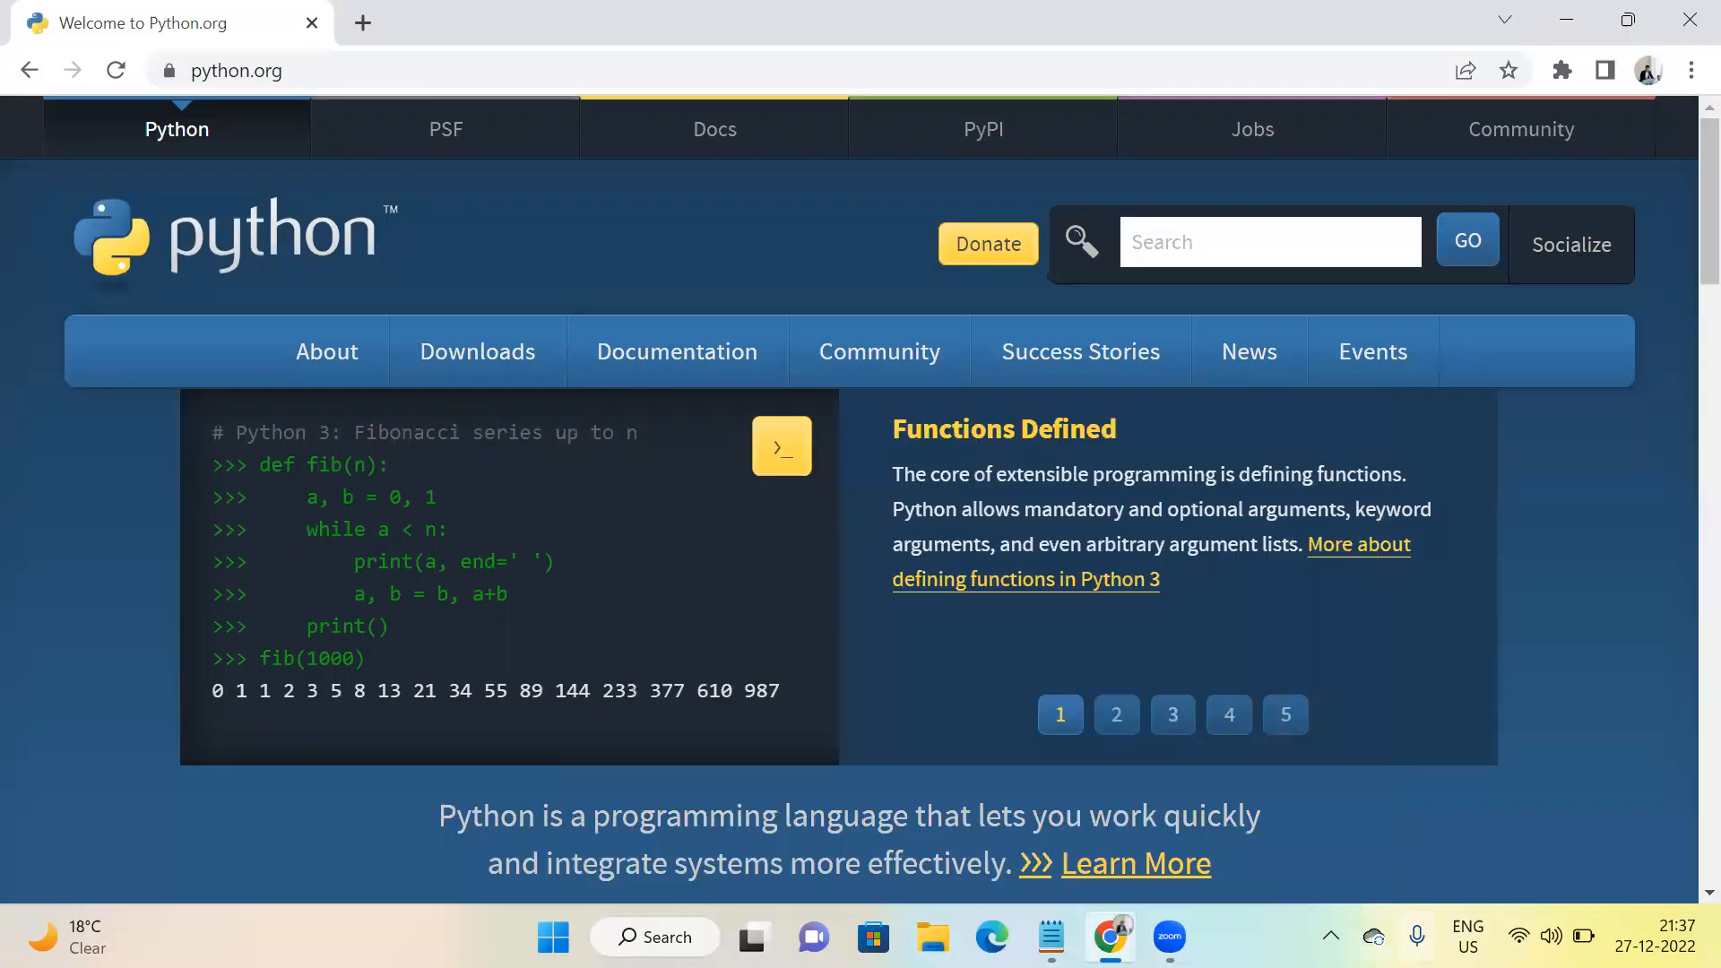
- Switch to Notepad and append "python.org" to the Step 1 line after "open browser/"
{"action": "left_click", "coordinate": [1052, 937]}
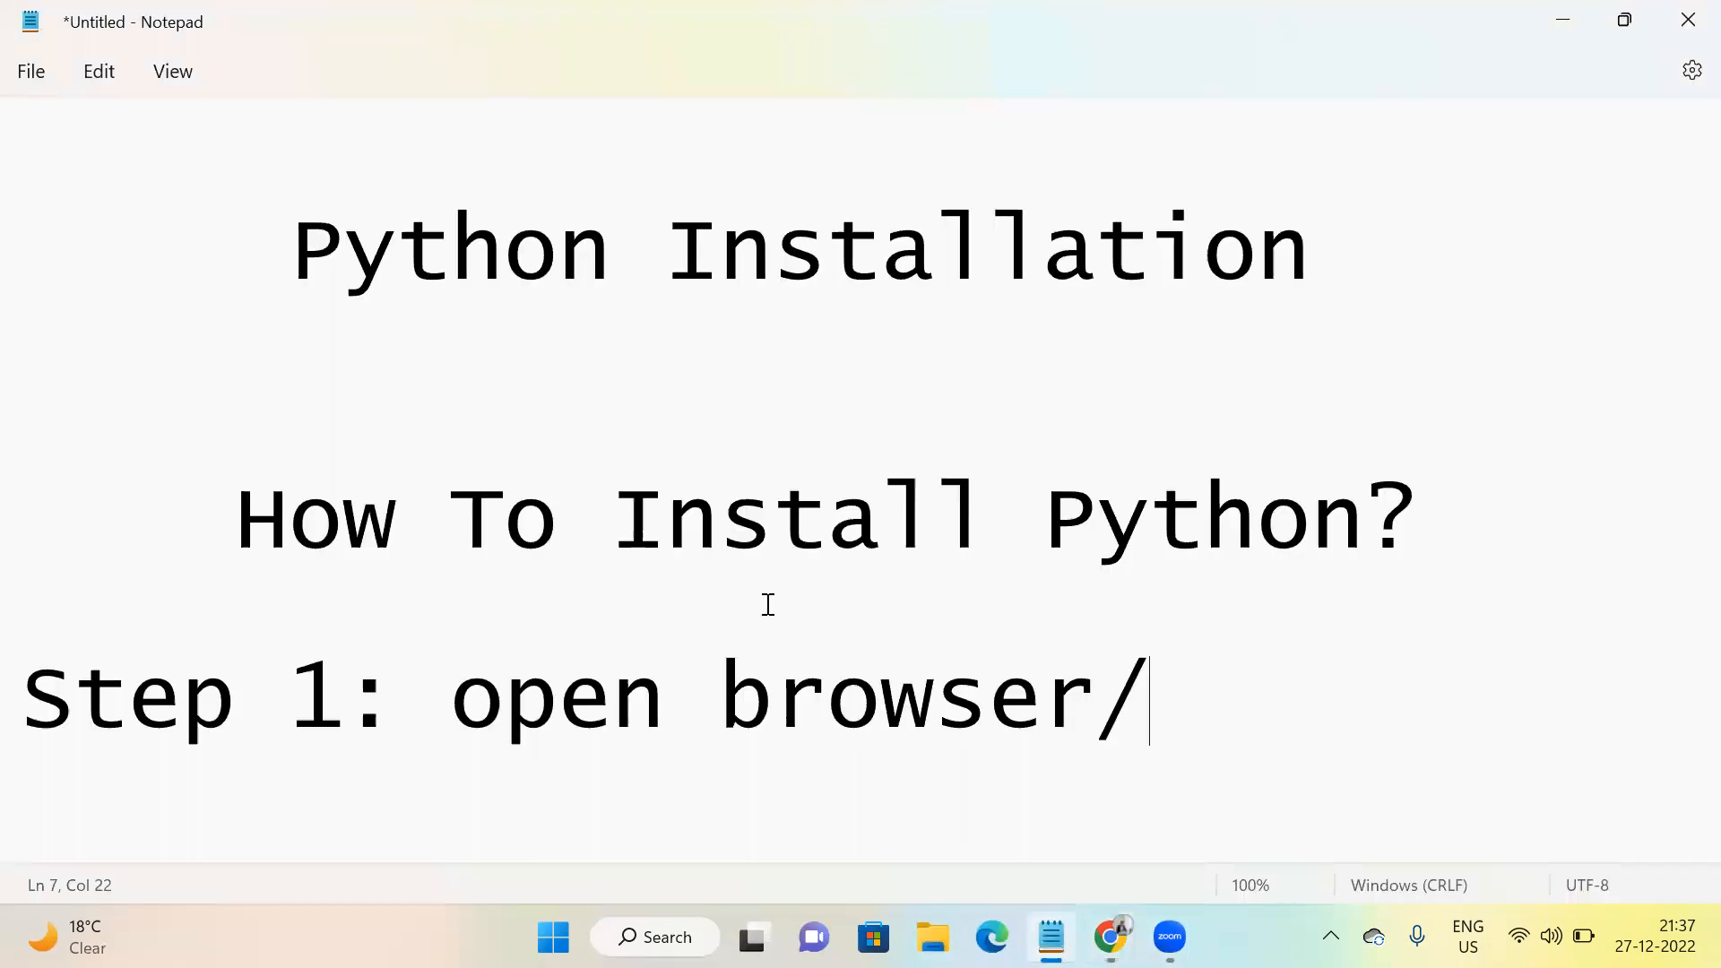
{"action": "type", "text": "p"}
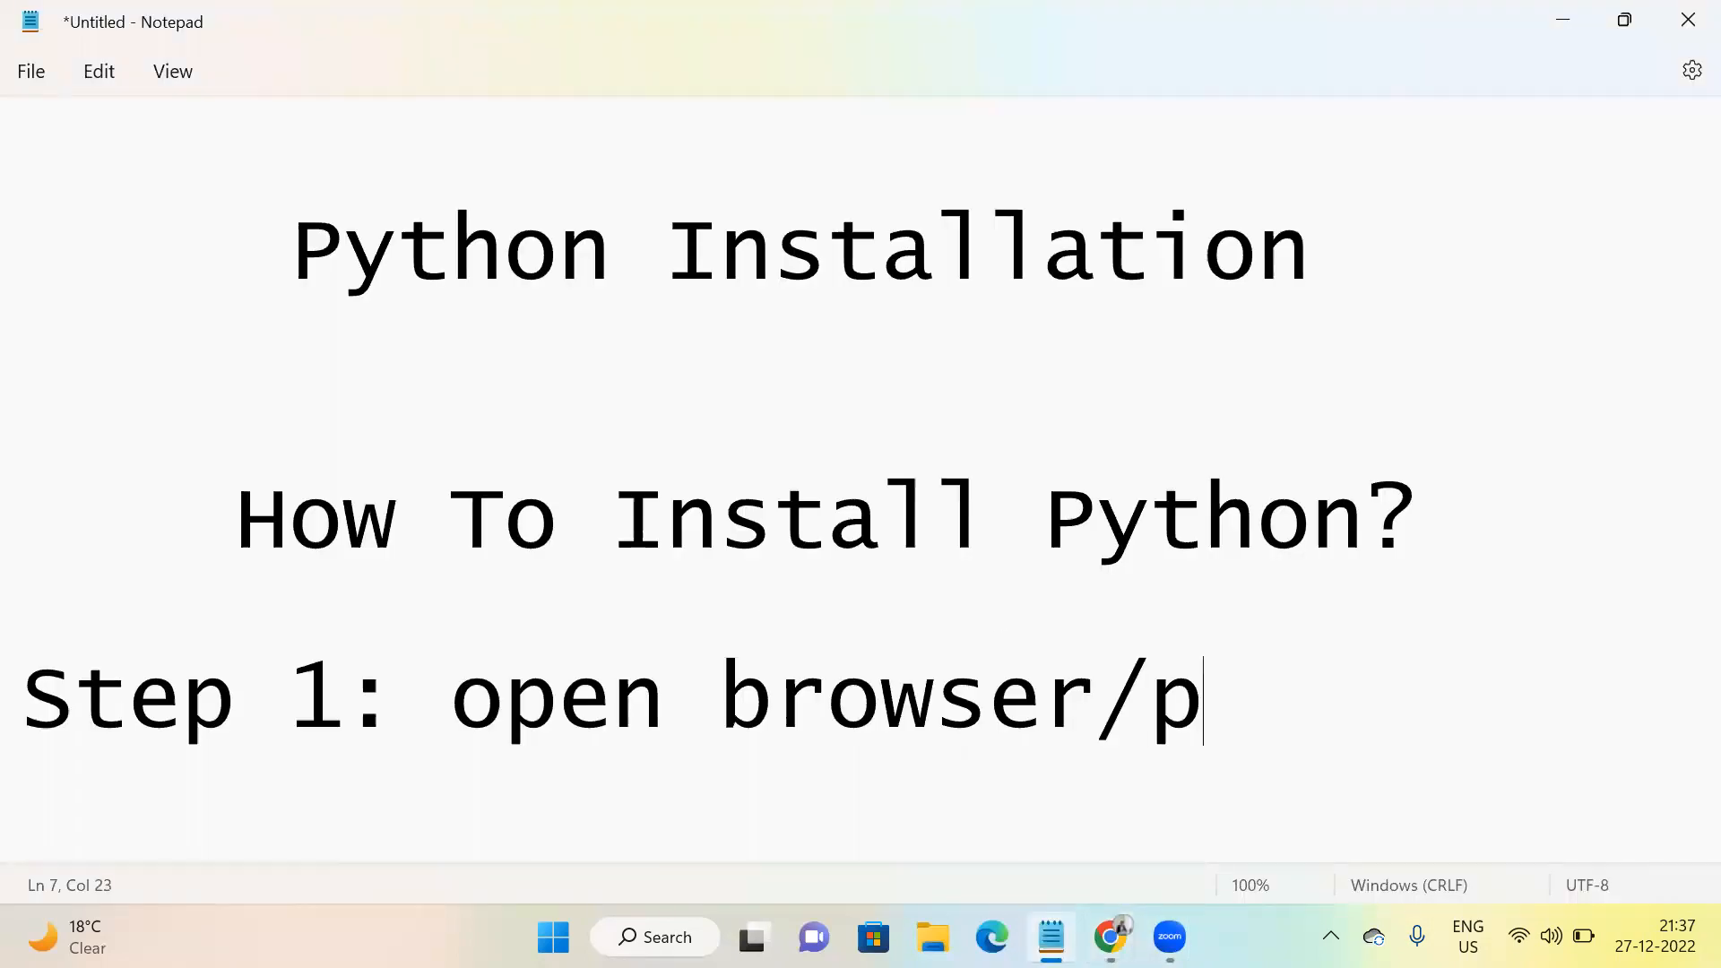
{"action": "type", "text": "ython"}
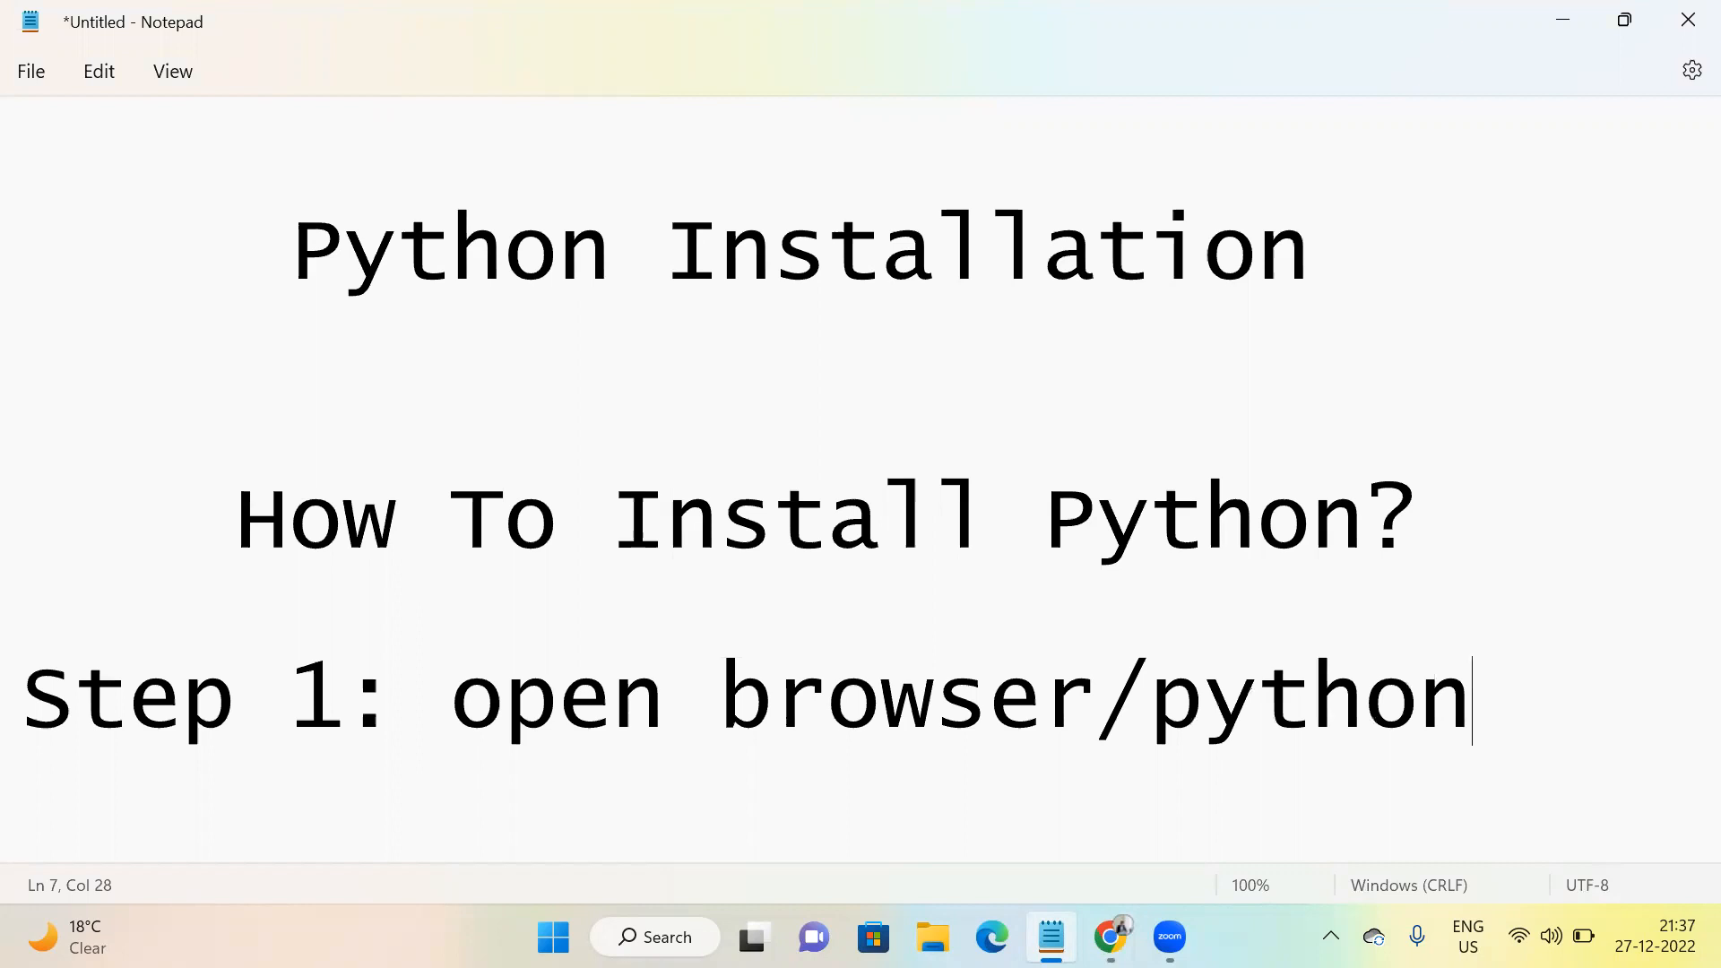
{"action": "type", "text": ".org"}
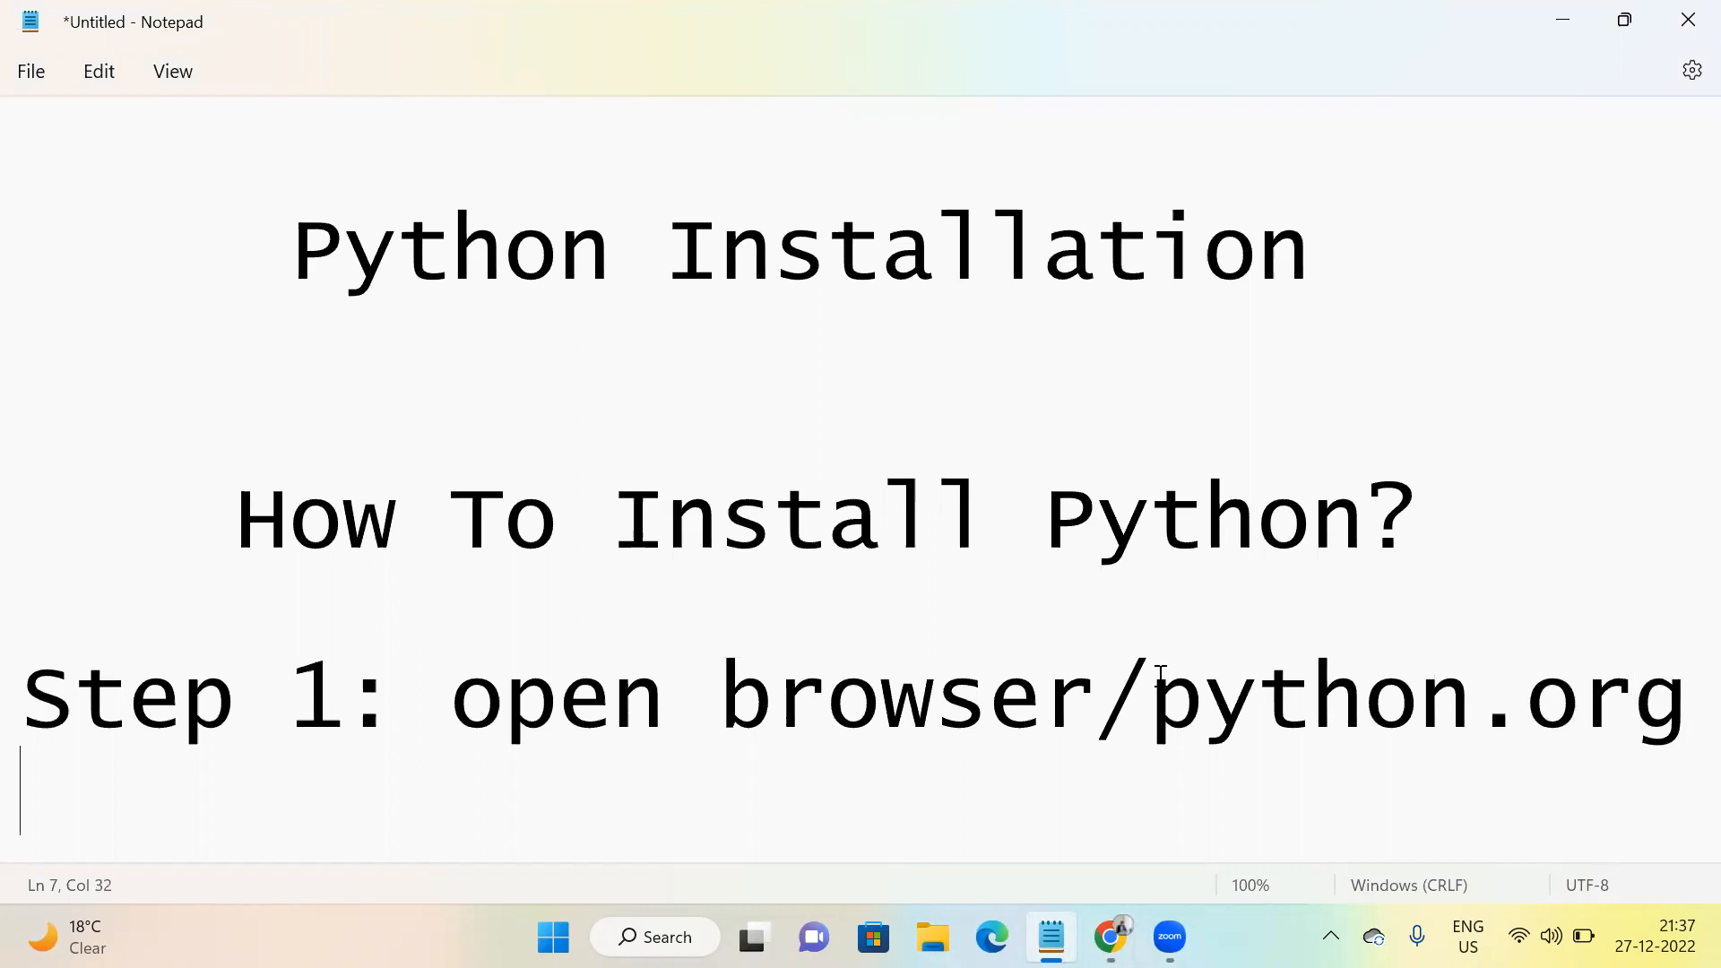
- Add a new line below Step 1, separated by a blank line, reading "step 2: download/"
{"action": "key", "text": "Return"}
{"action": "key", "text": "Return"}
{"action": "type", "text": "ste"}
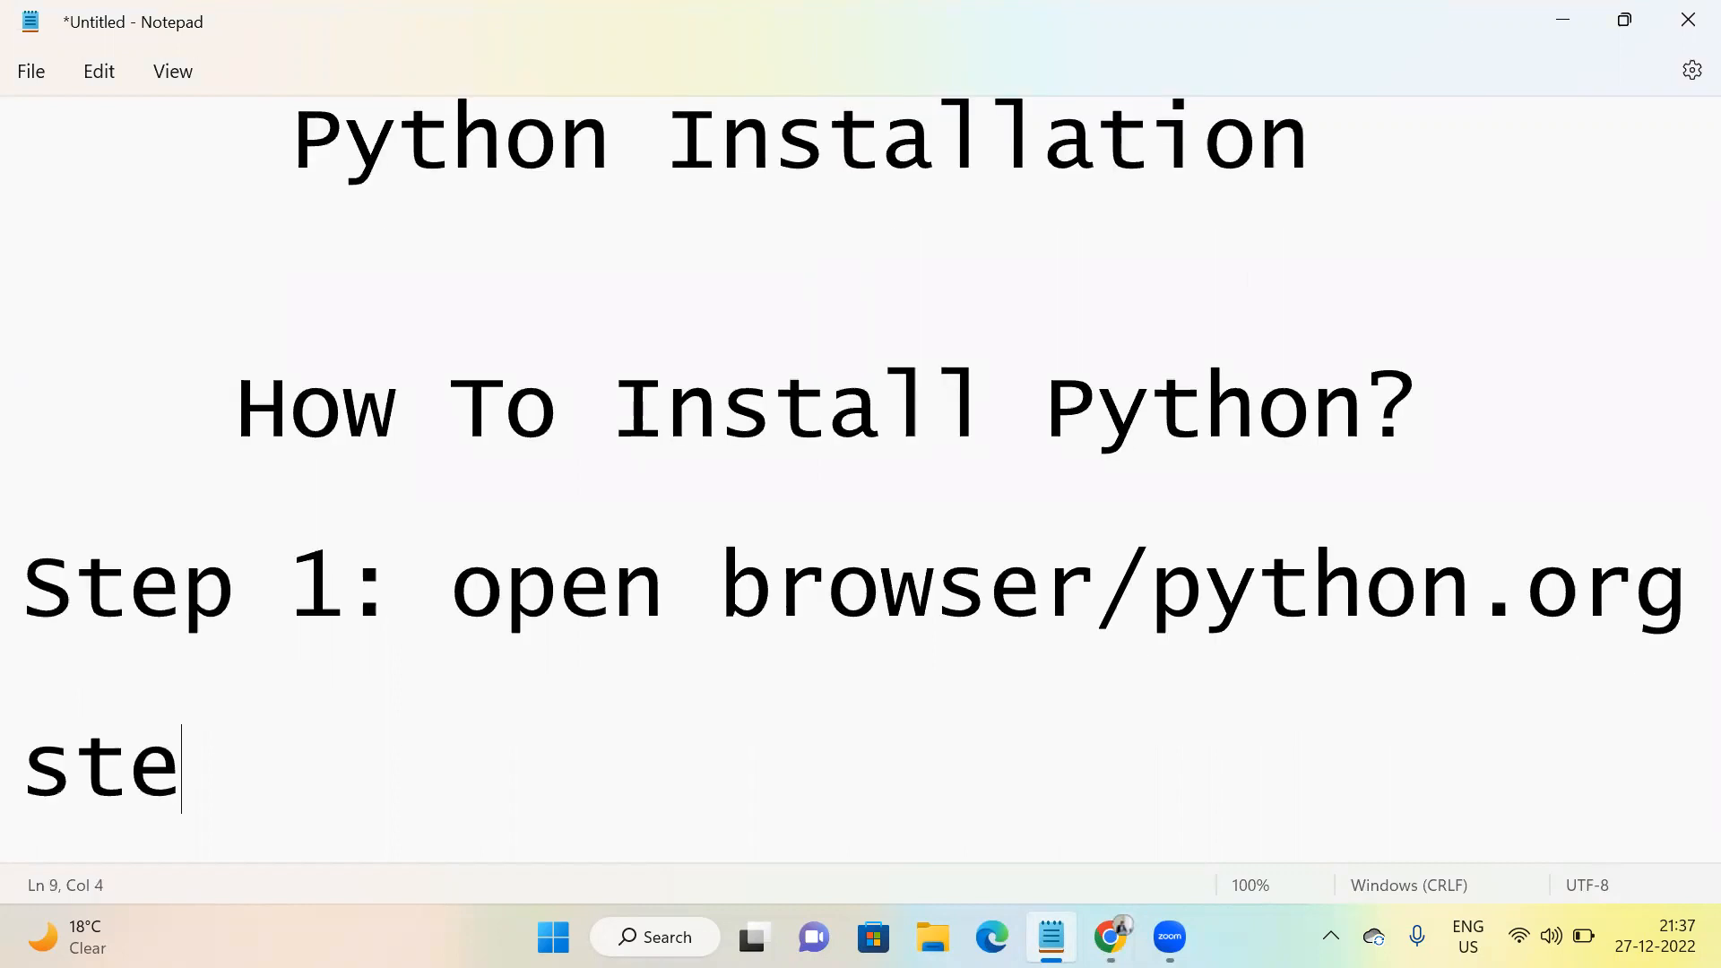
{"action": "type", "text": "p 2: "}
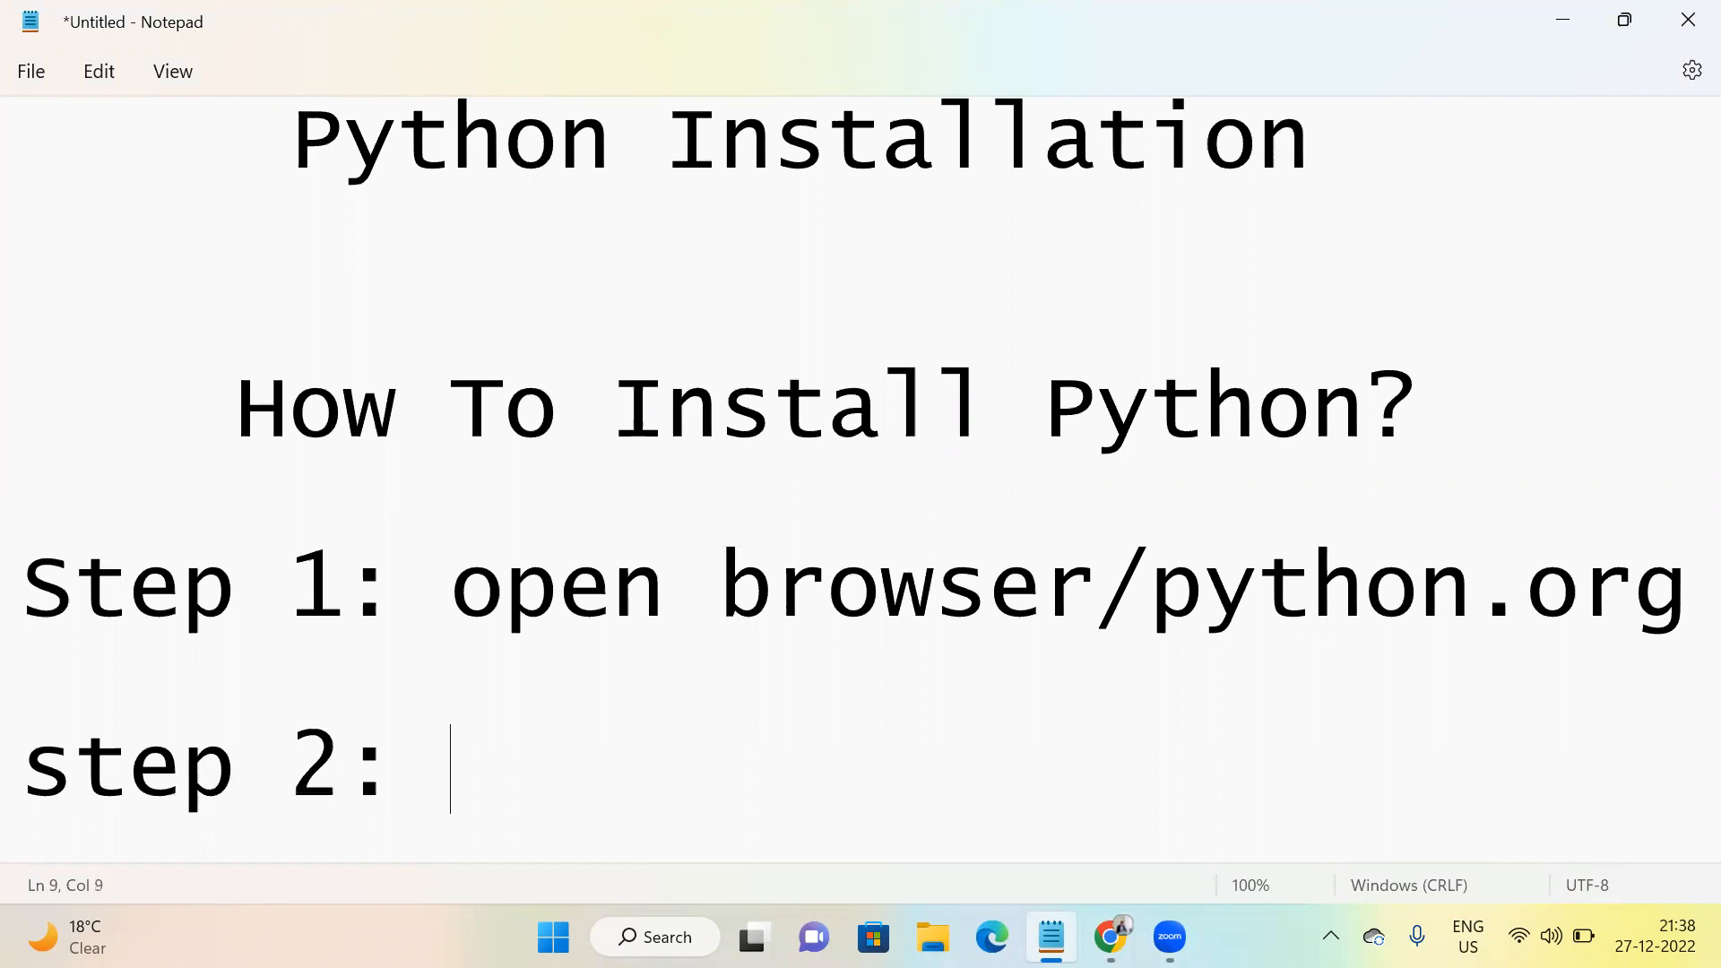
{"action": "type", "text": "download"}
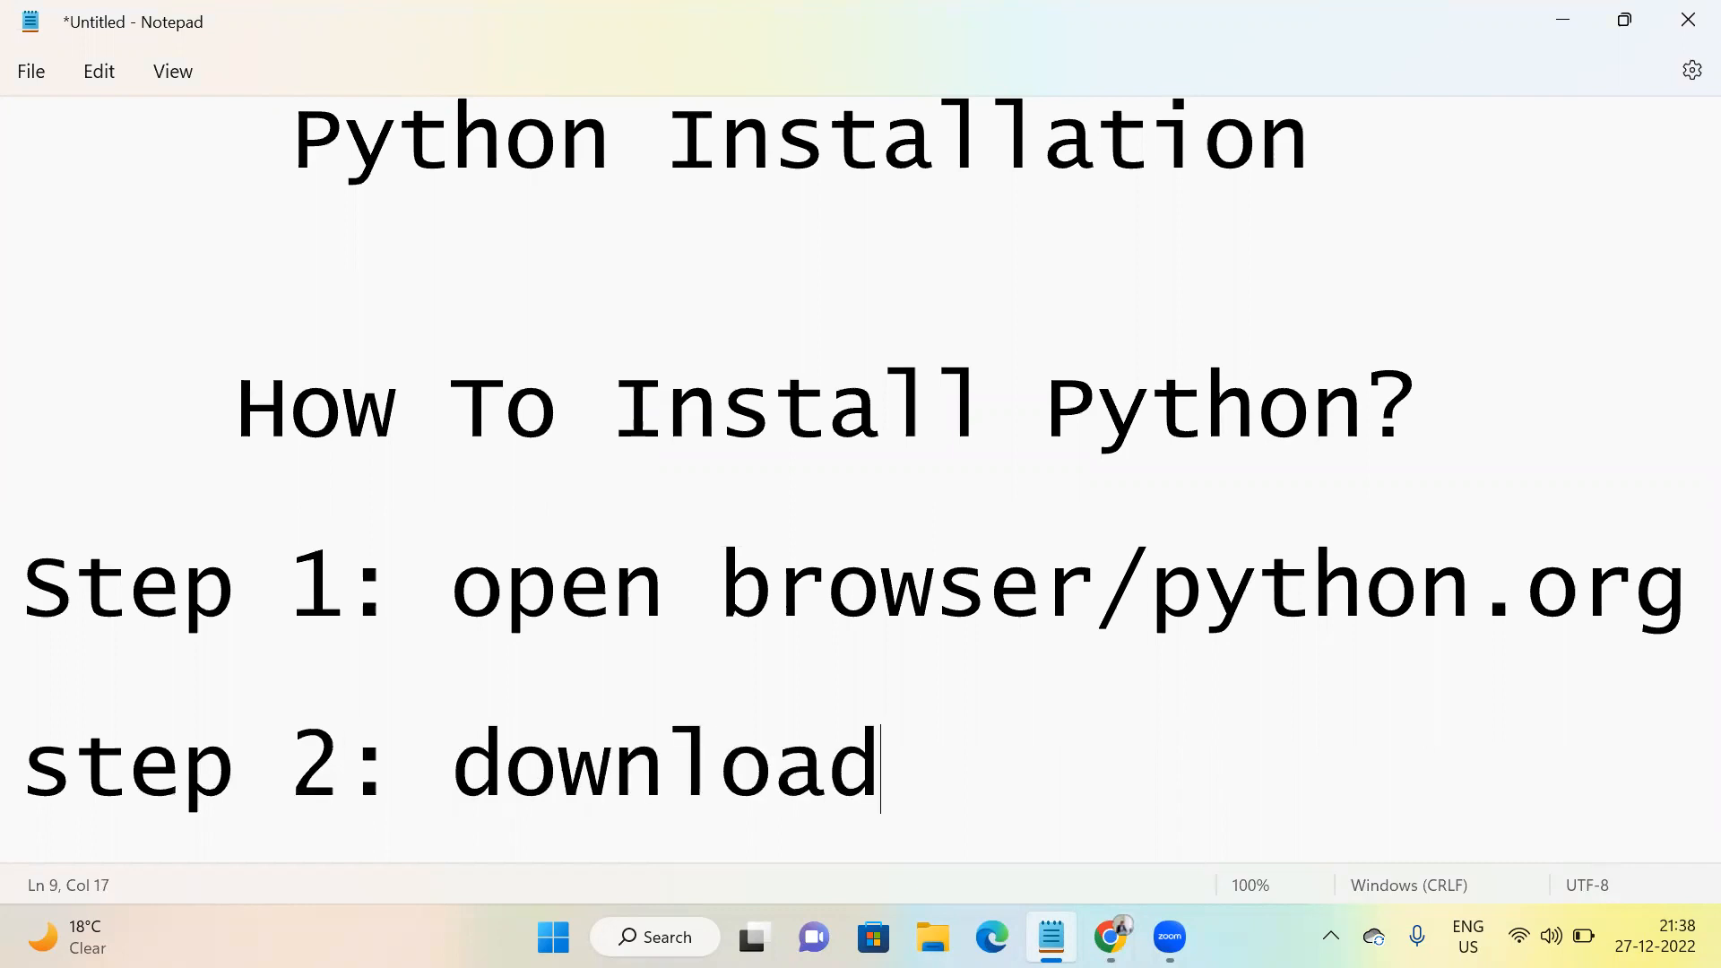
{"action": "type", "text": "/"}
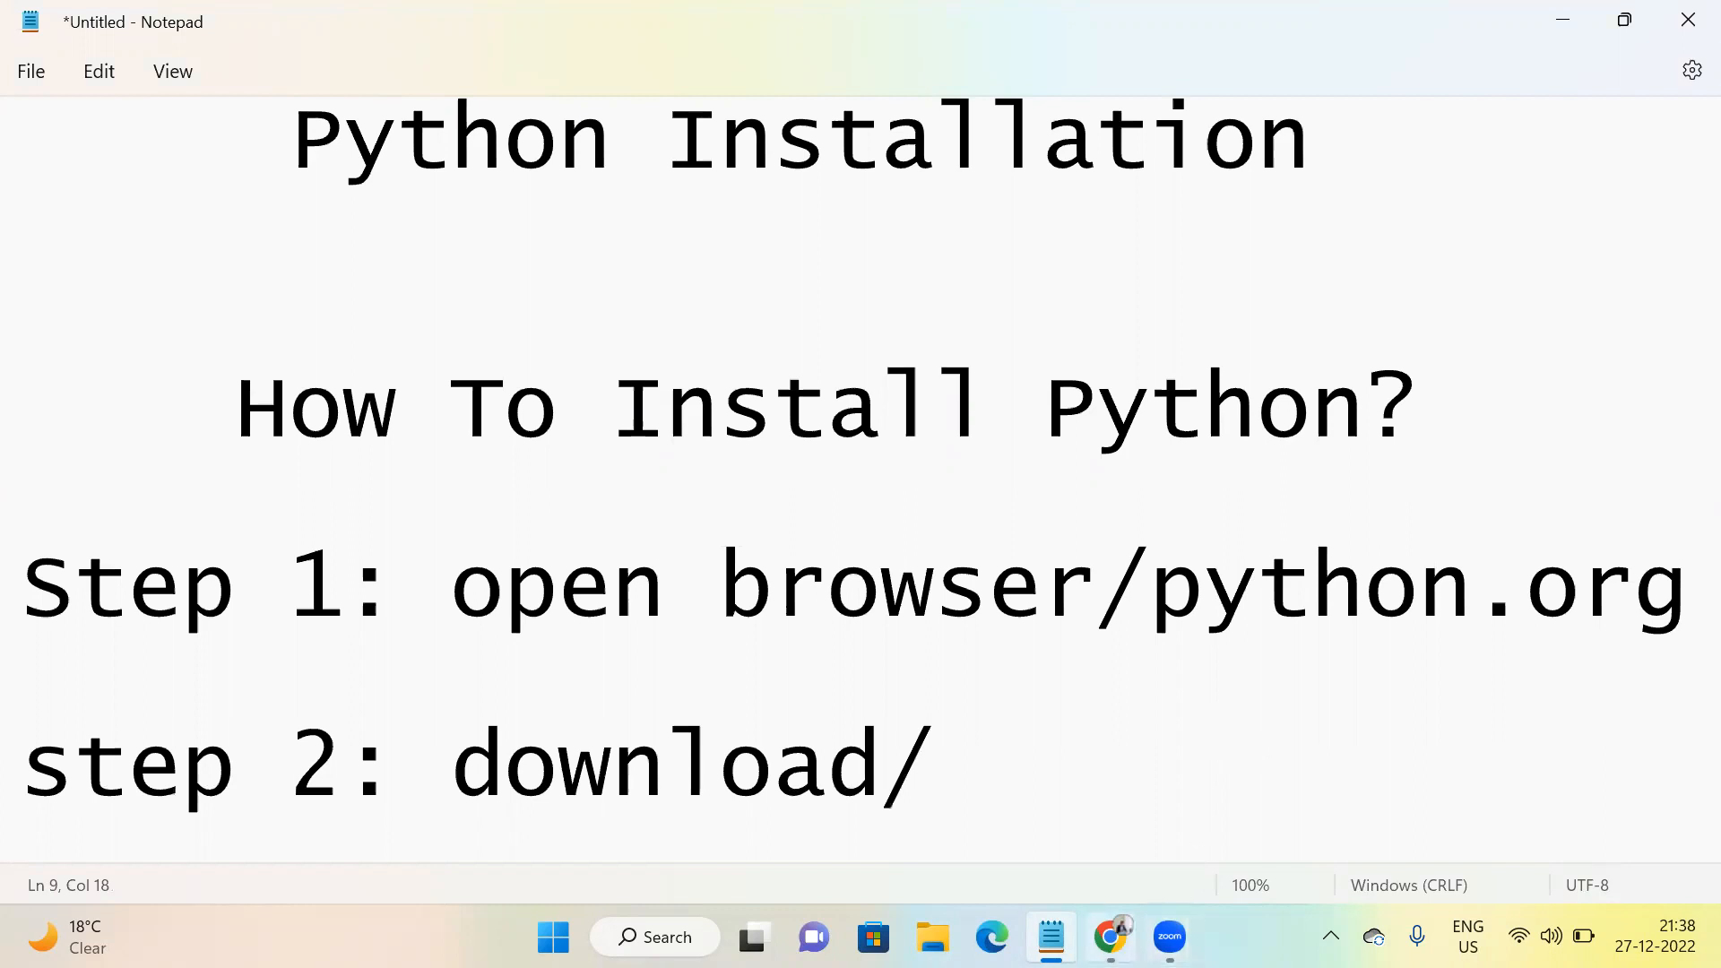
- Switch to Chrome, download Python 3.11.1 for Windows and save it as python-3.11.1-amd64 in the Downloads folder
{"action": "left_click", "coordinate": [1109, 937]}
{"action": "mouse_move", "coordinate": [478, 352]}
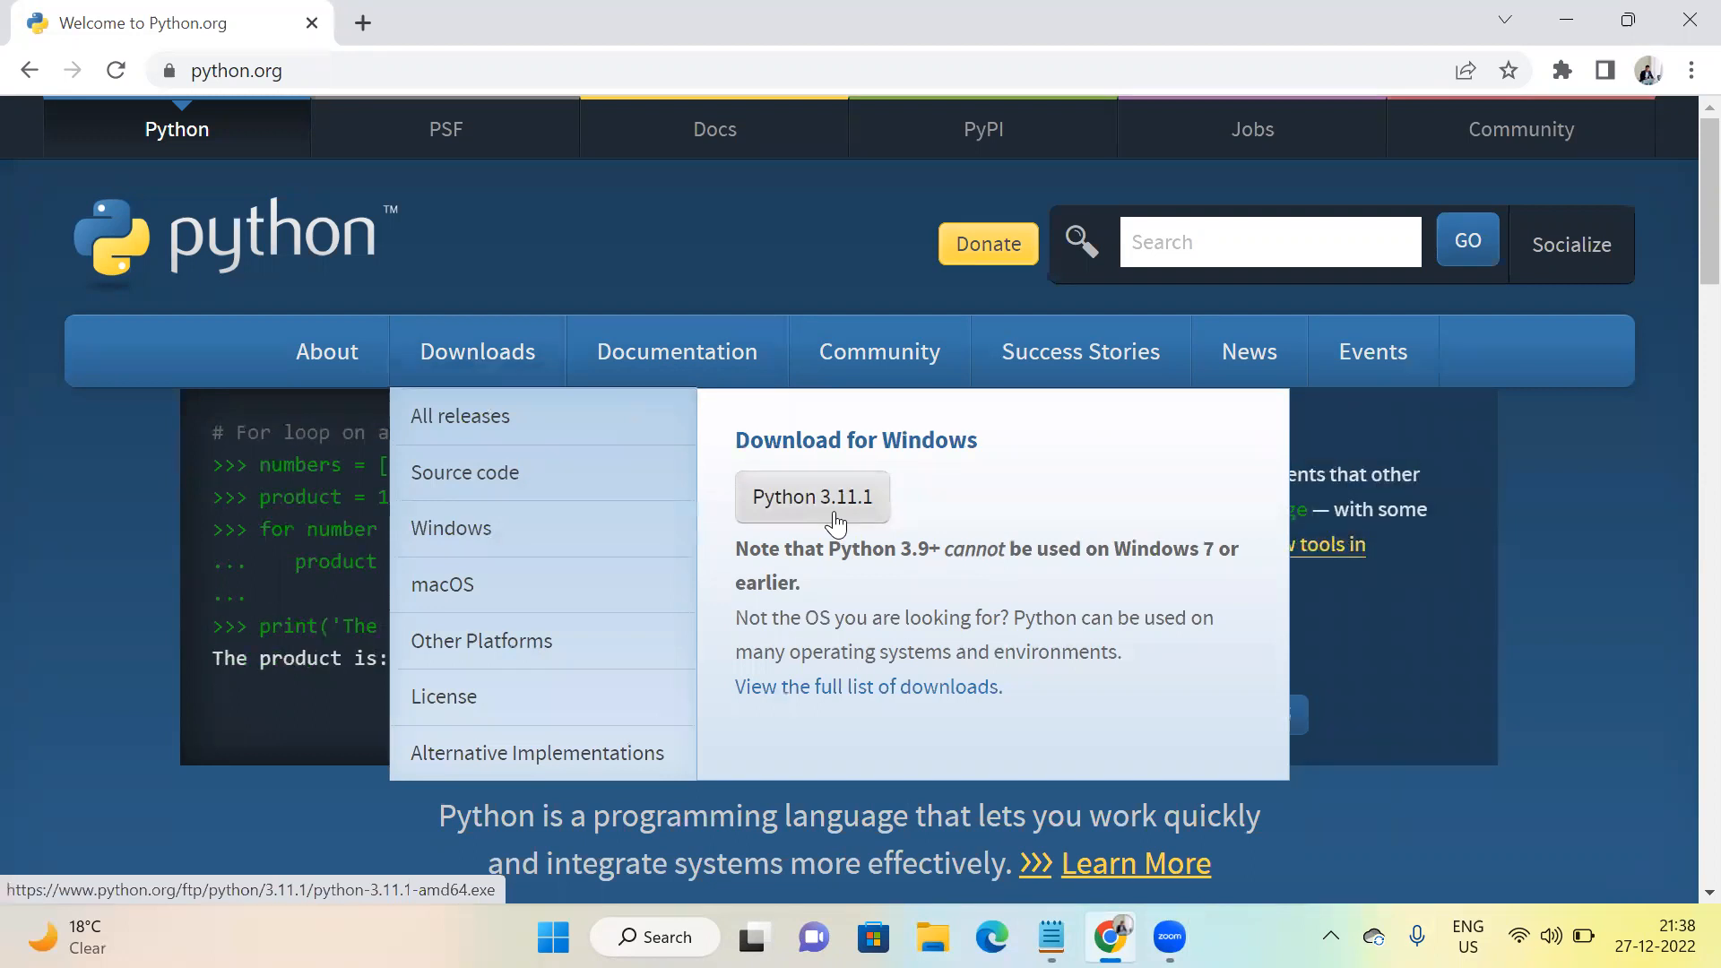
{"action": "left_click", "coordinate": [868, 515]}
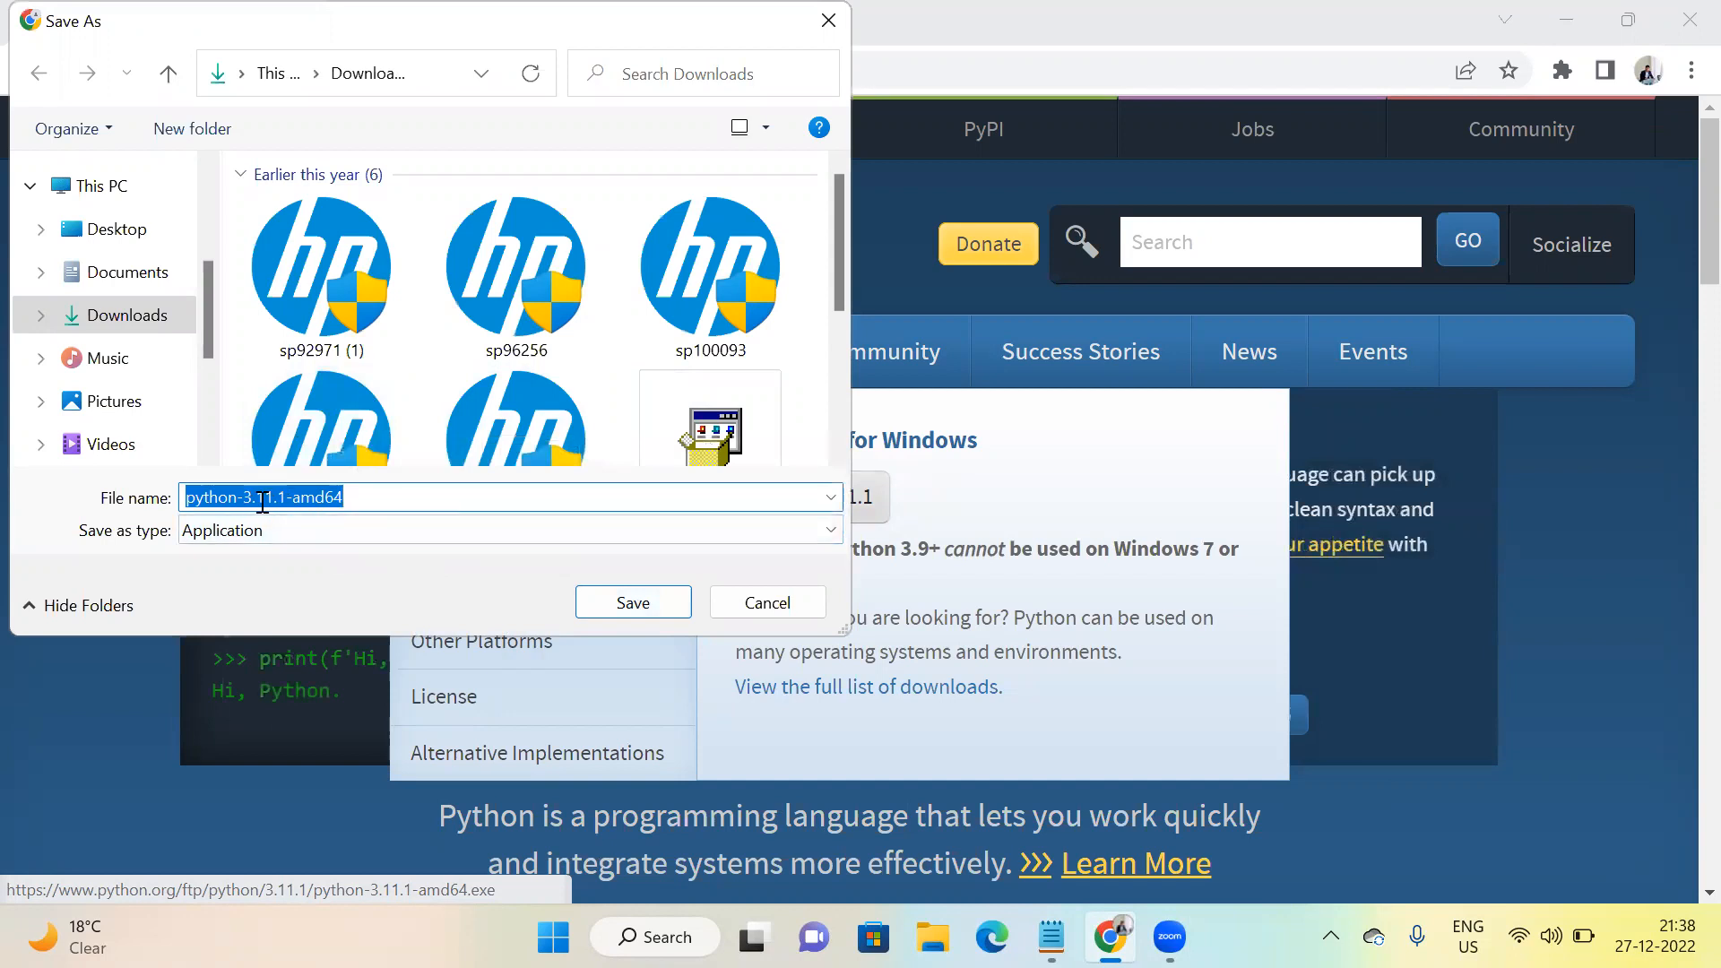
{"action": "left_click", "coordinate": [635, 605]}
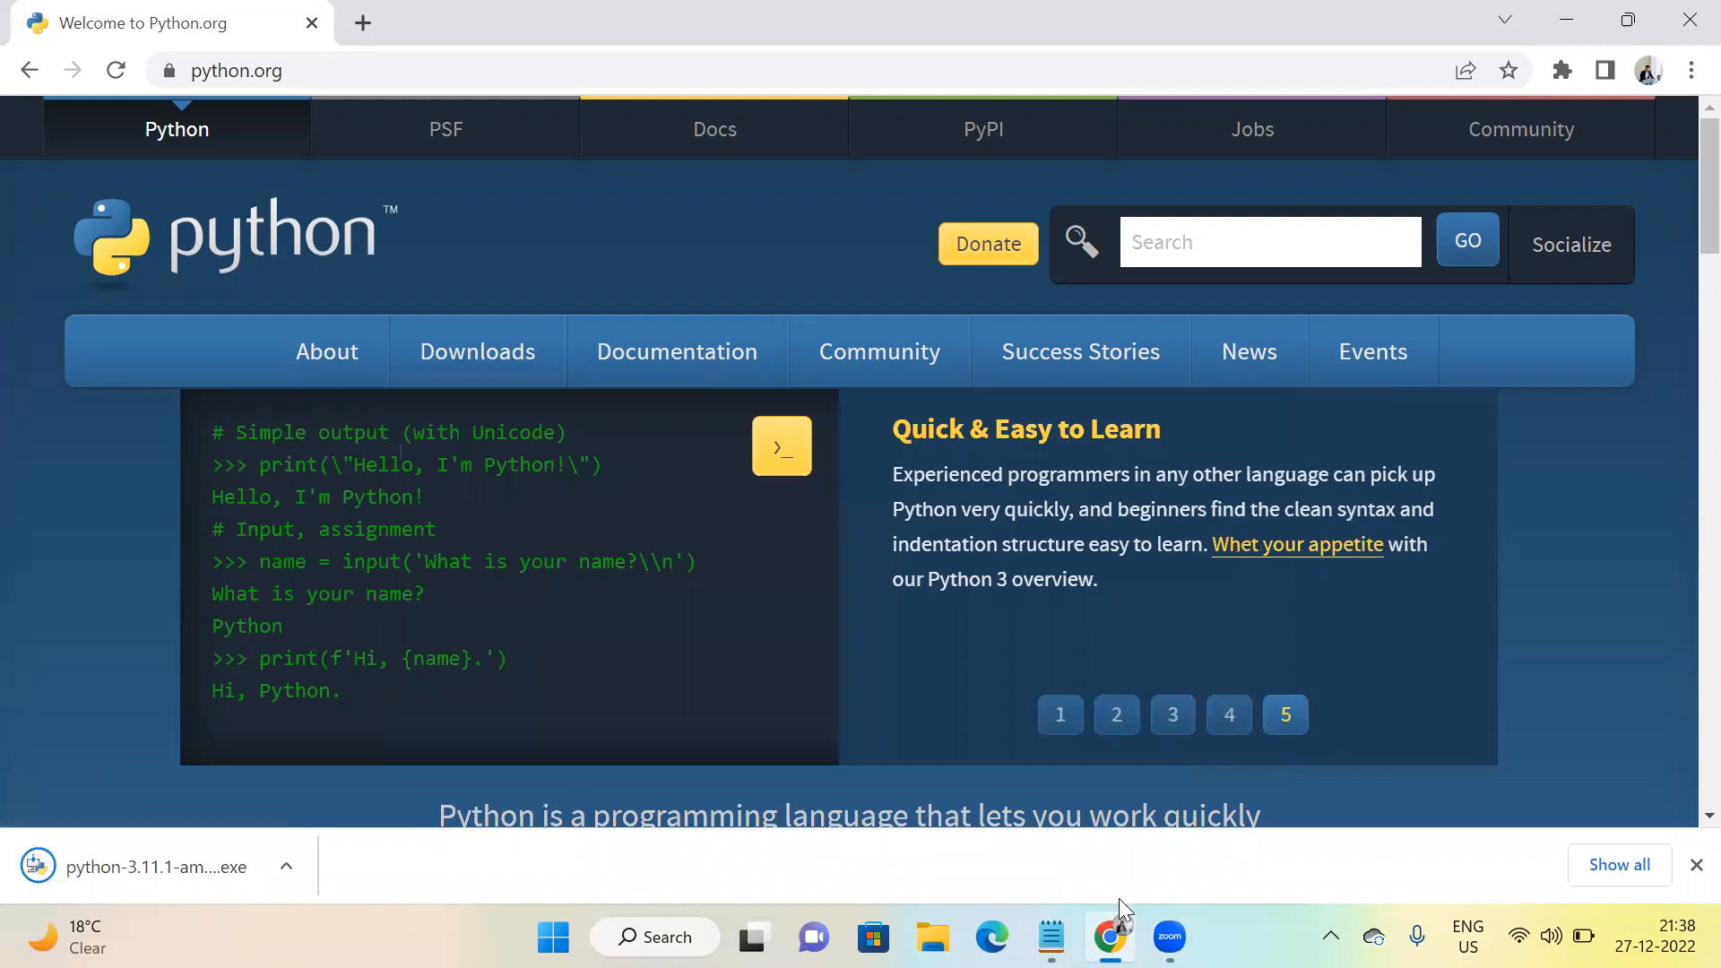
- Switch to Notepad, make step 2 read "download the latest version of python from download section" and leave a blank line below
{"action": "left_click", "coordinate": [1051, 937]}
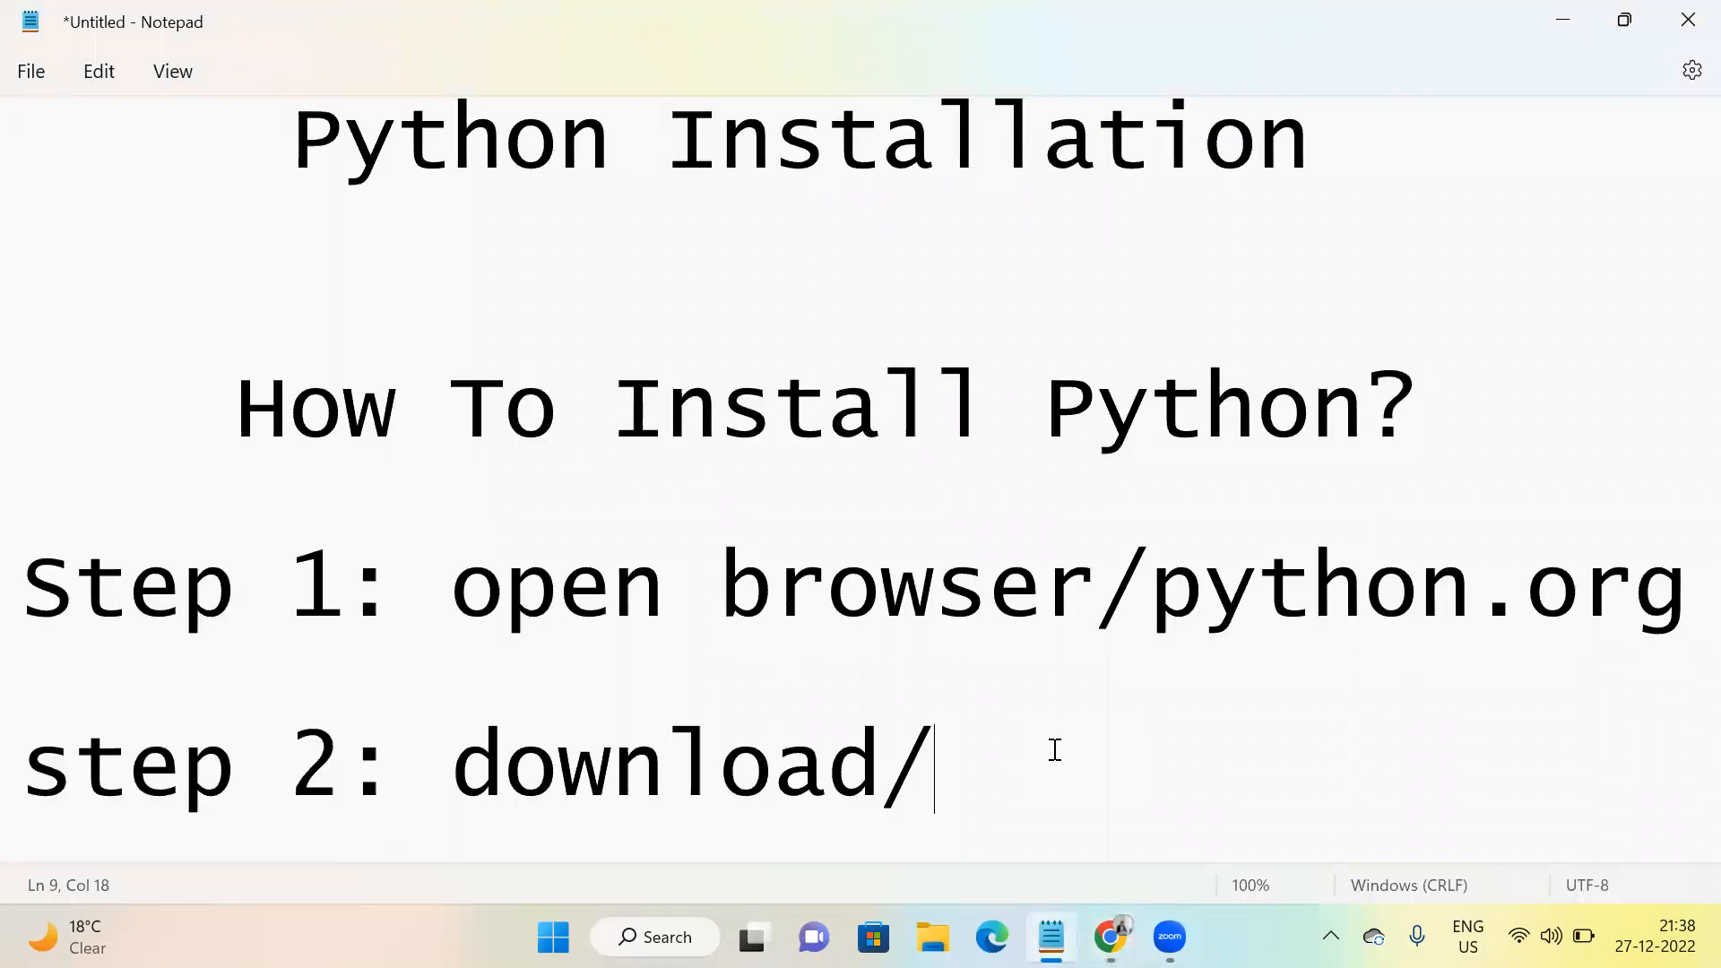
{"action": "key", "text": "BackSpace"}
{"action": "type", "text": "the latest"}
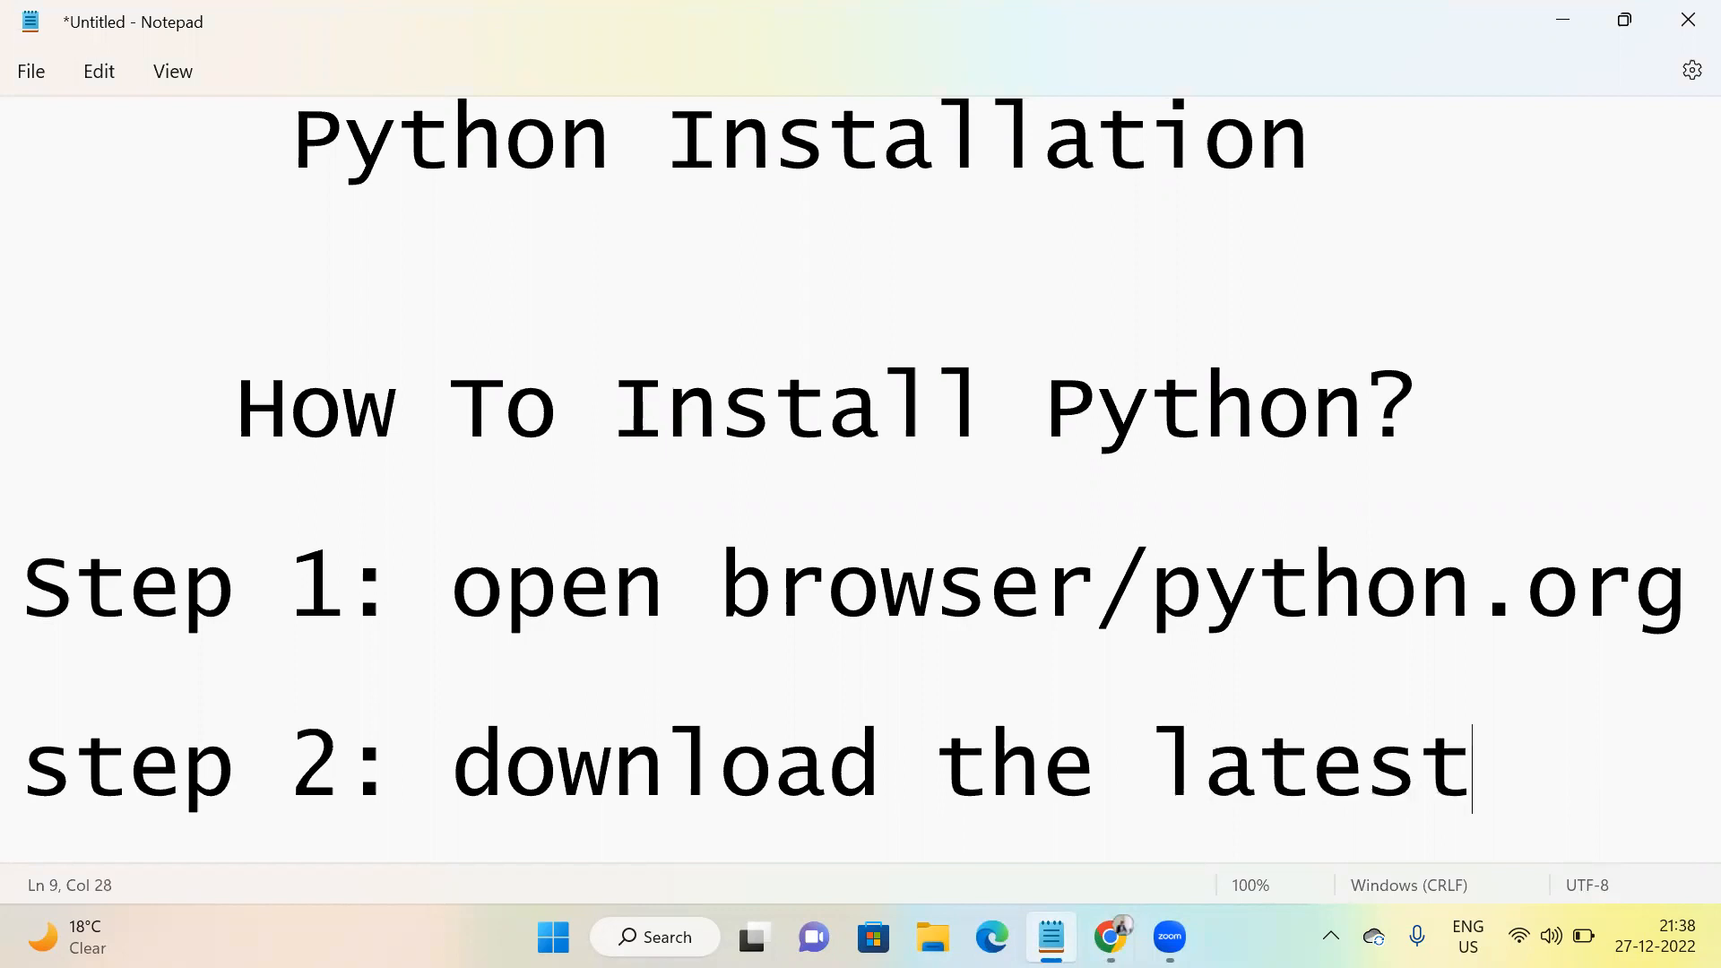
{"action": "type", "text": " version o"}
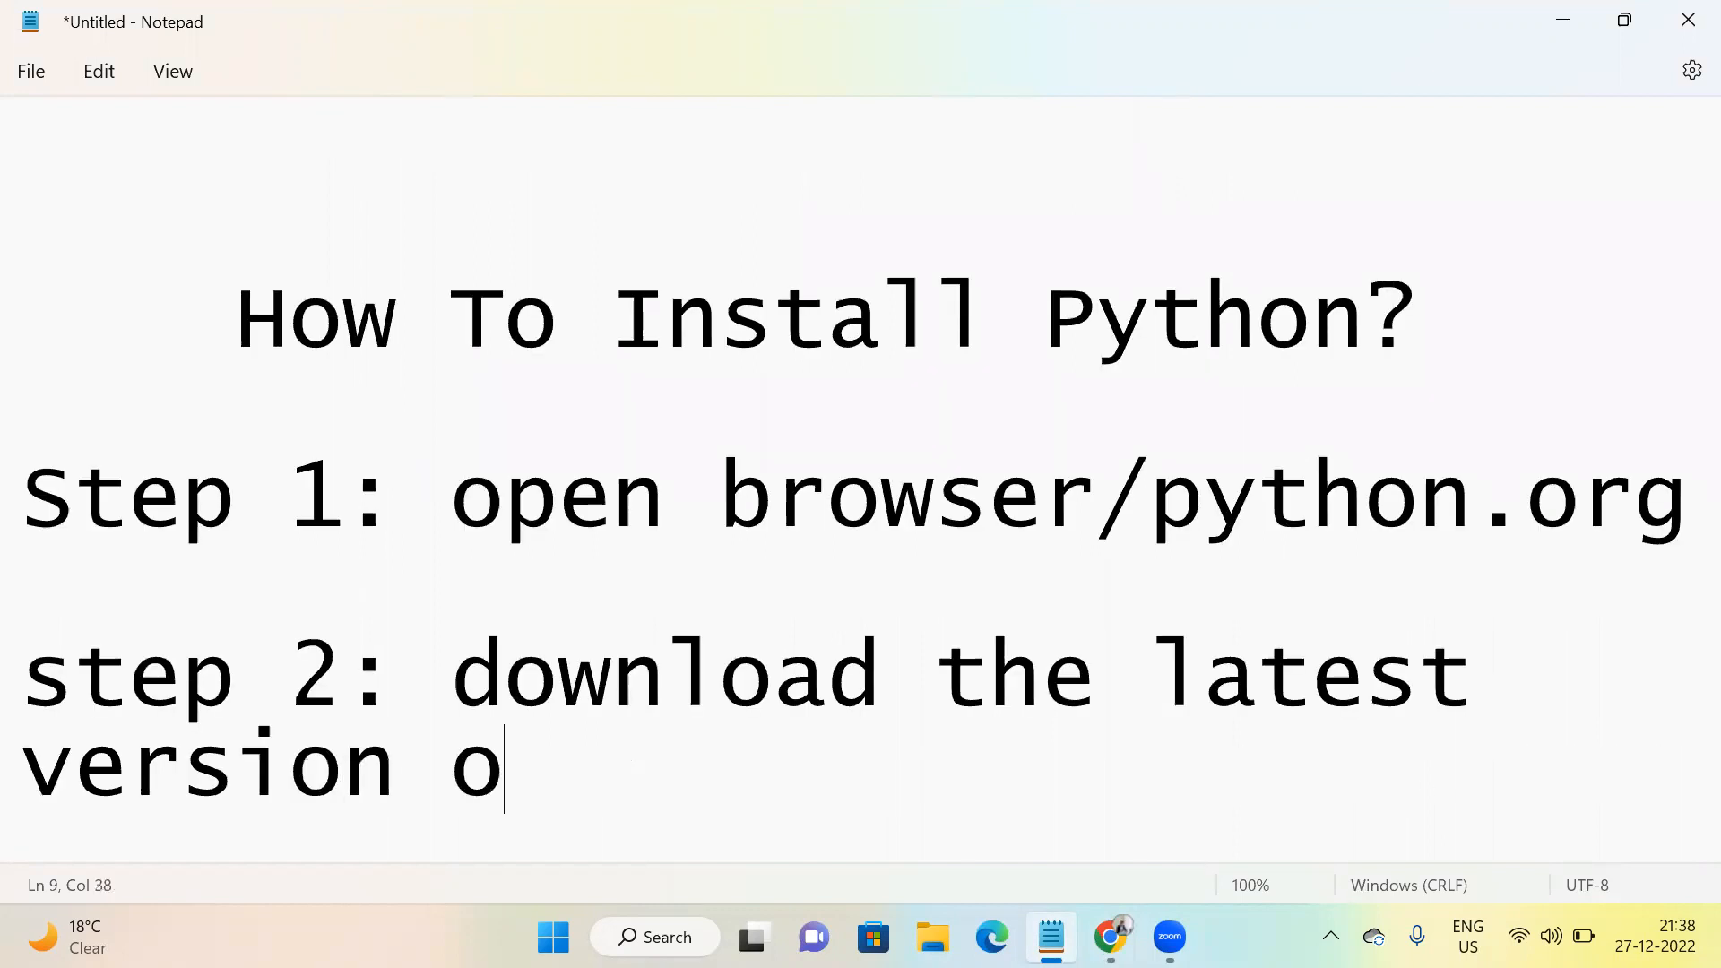
{"action": "type", "text": "f python "}
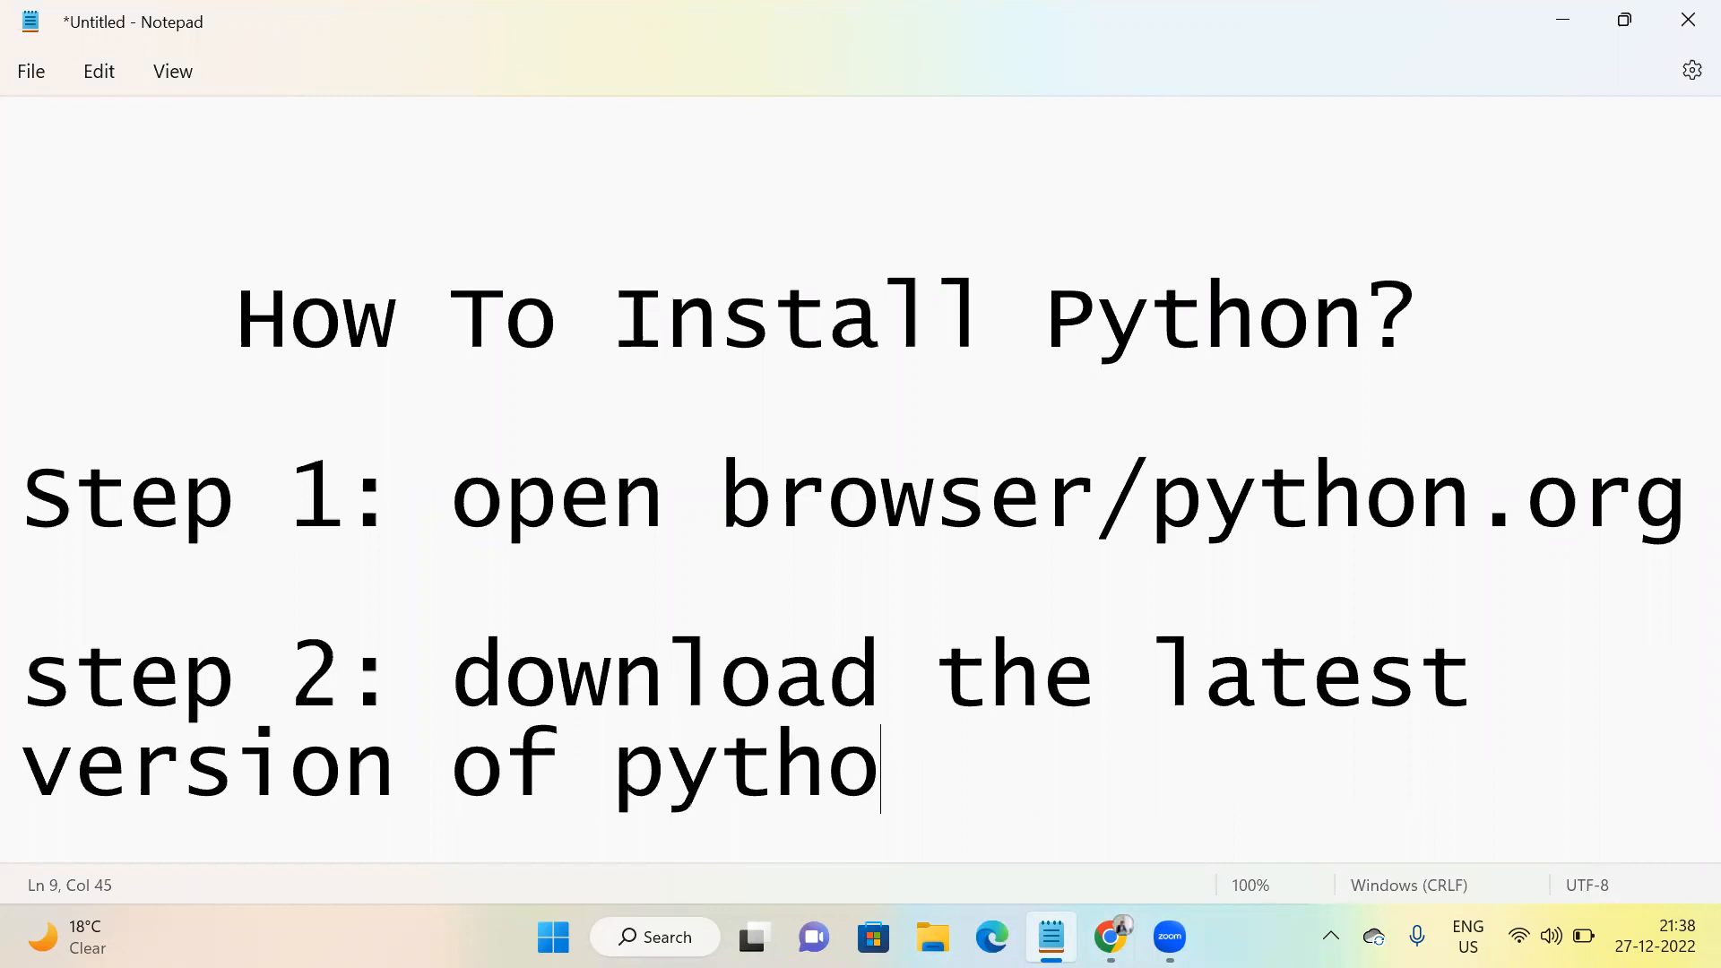
{"action": "type", "text": "fro"}
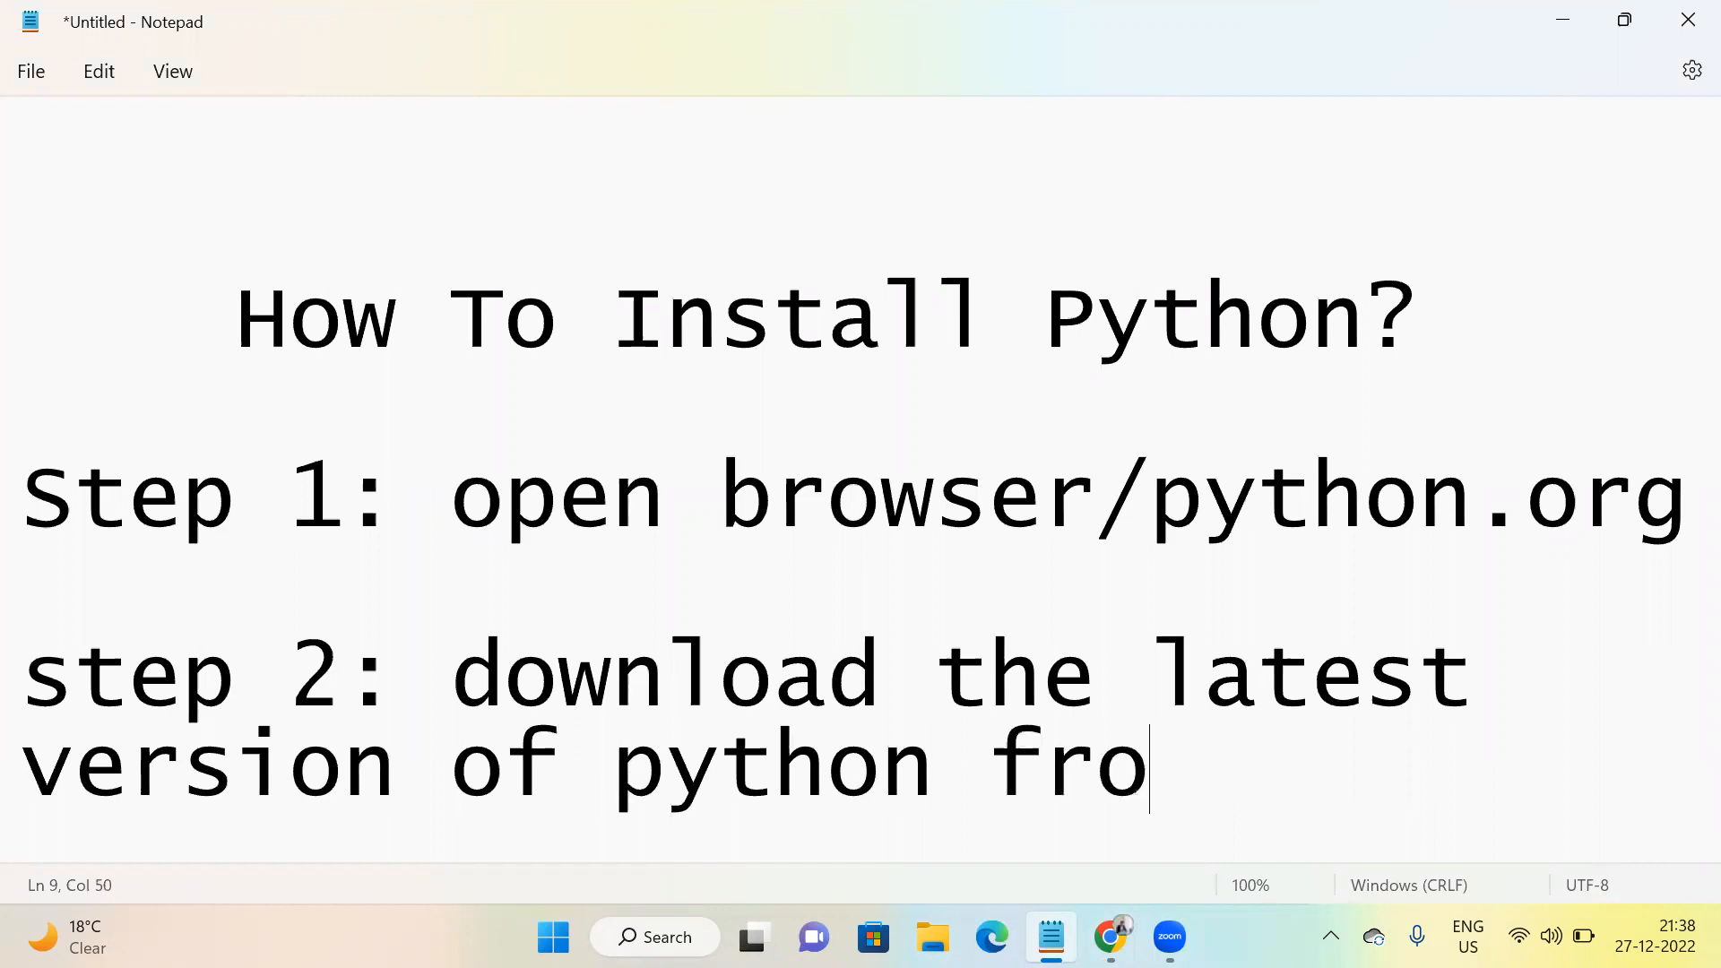
{"action": "type", "text": "m downlo"}
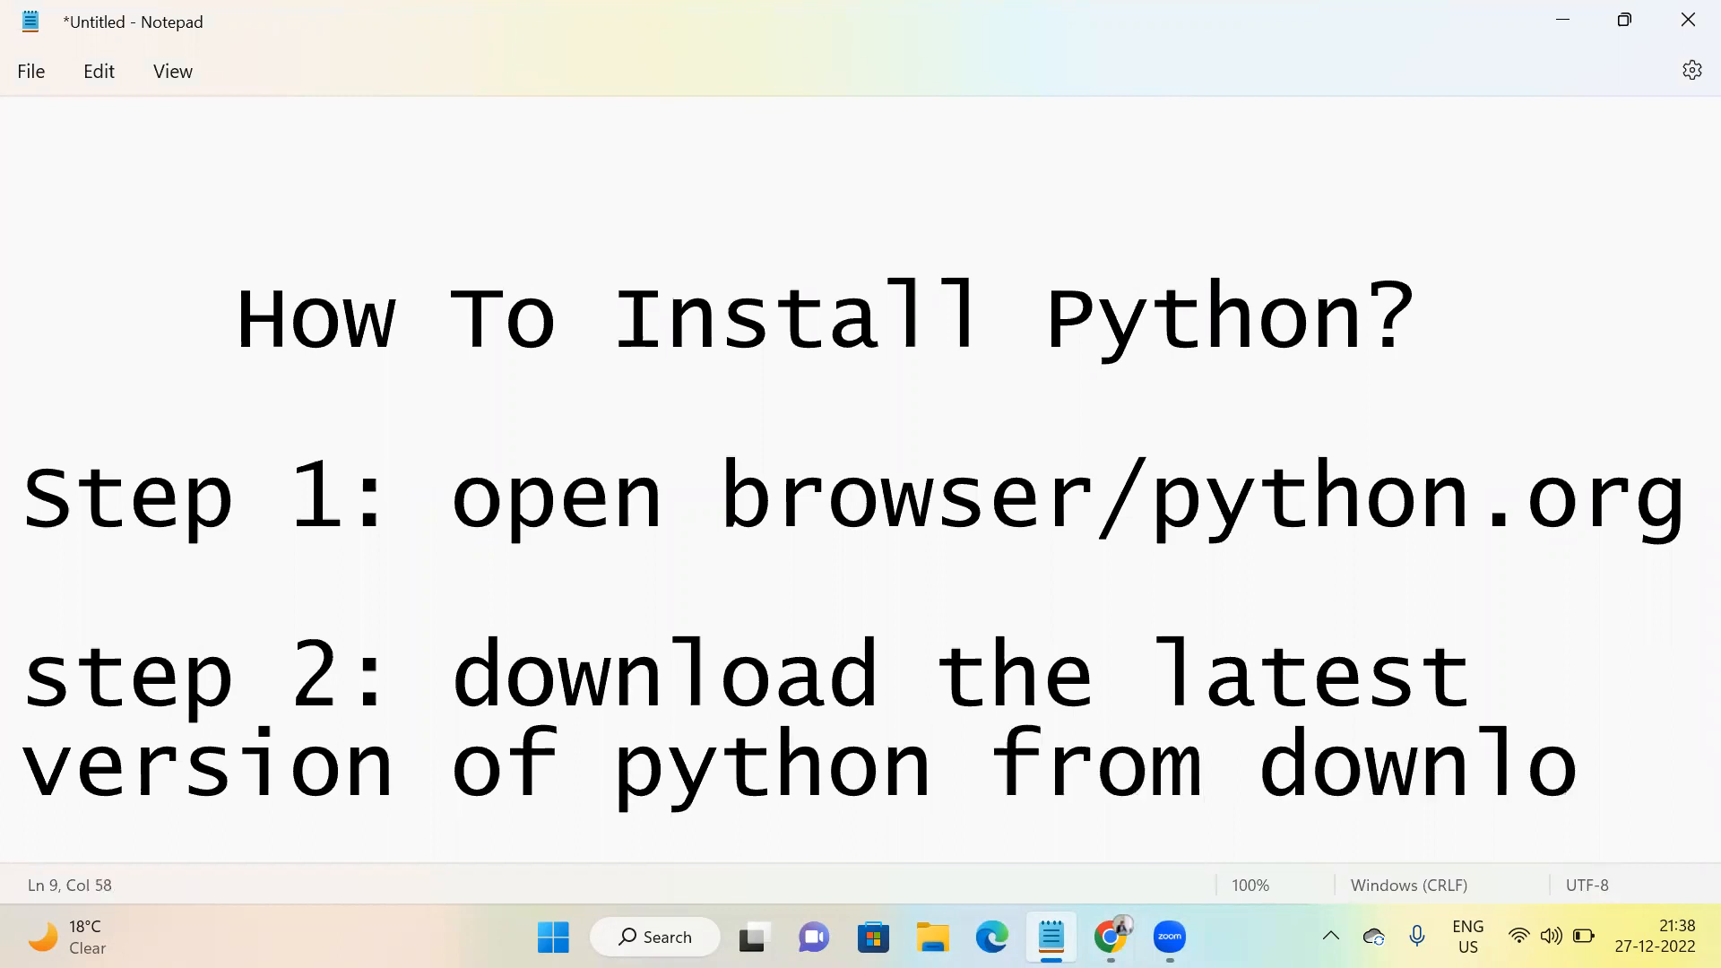
{"action": "type", "text": "ad section"}
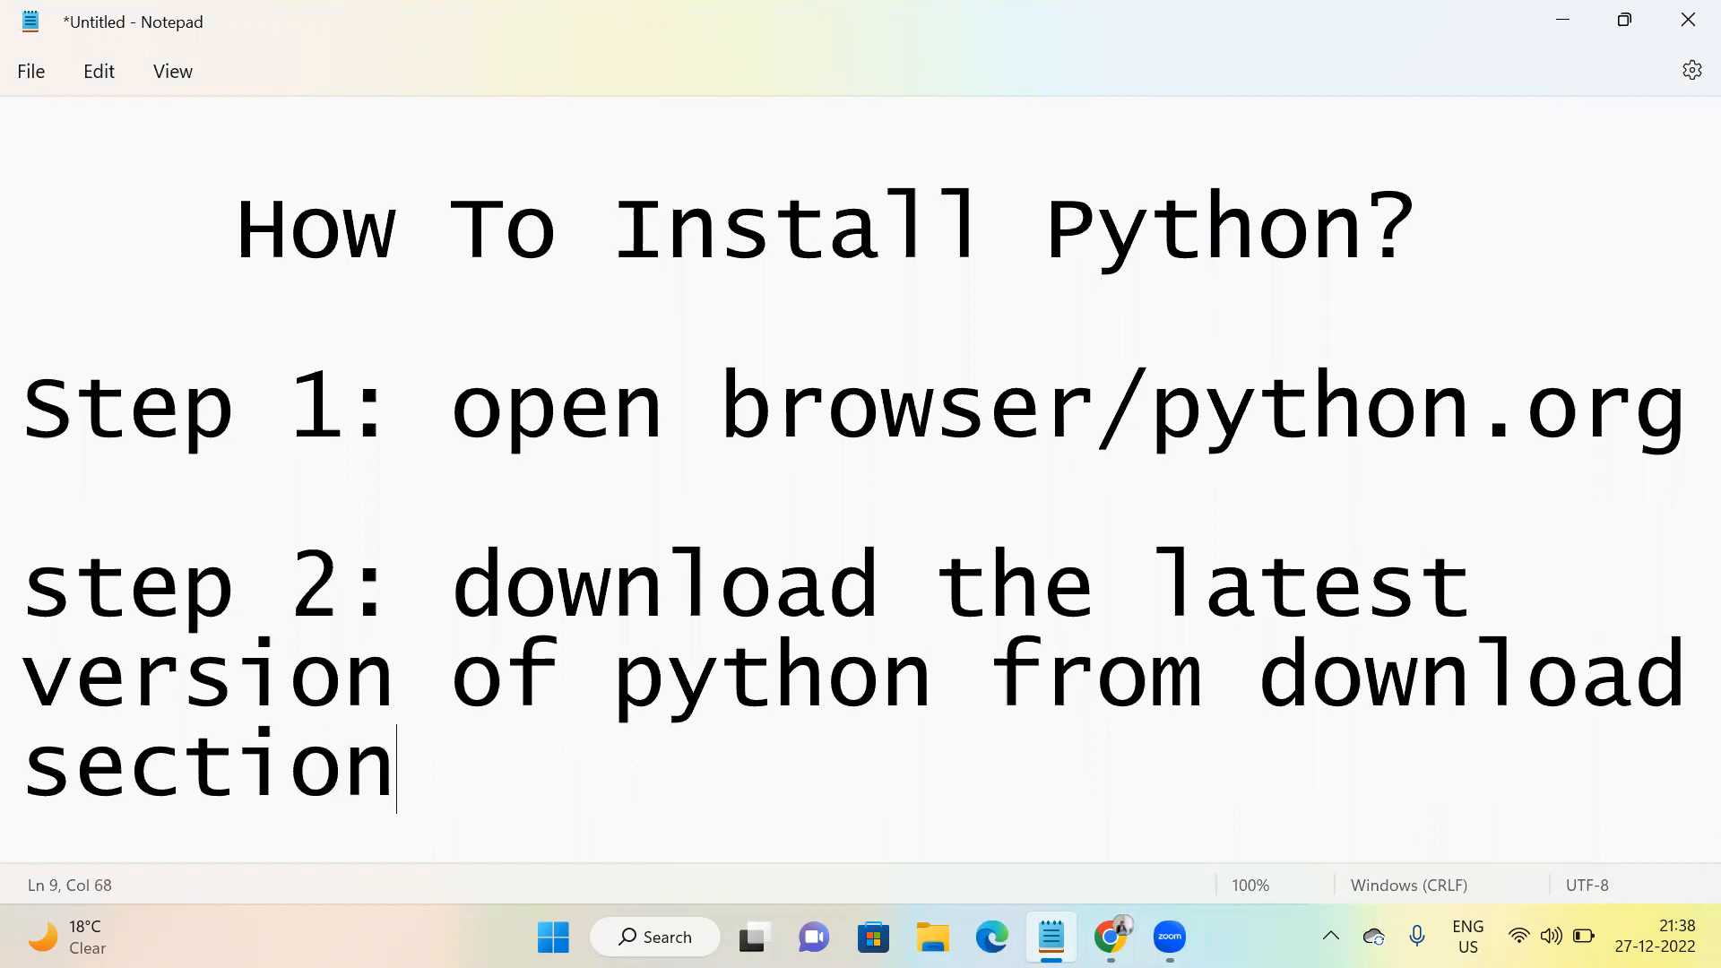
{"action": "key", "text": "Return"}
{"action": "key", "text": "Return"}
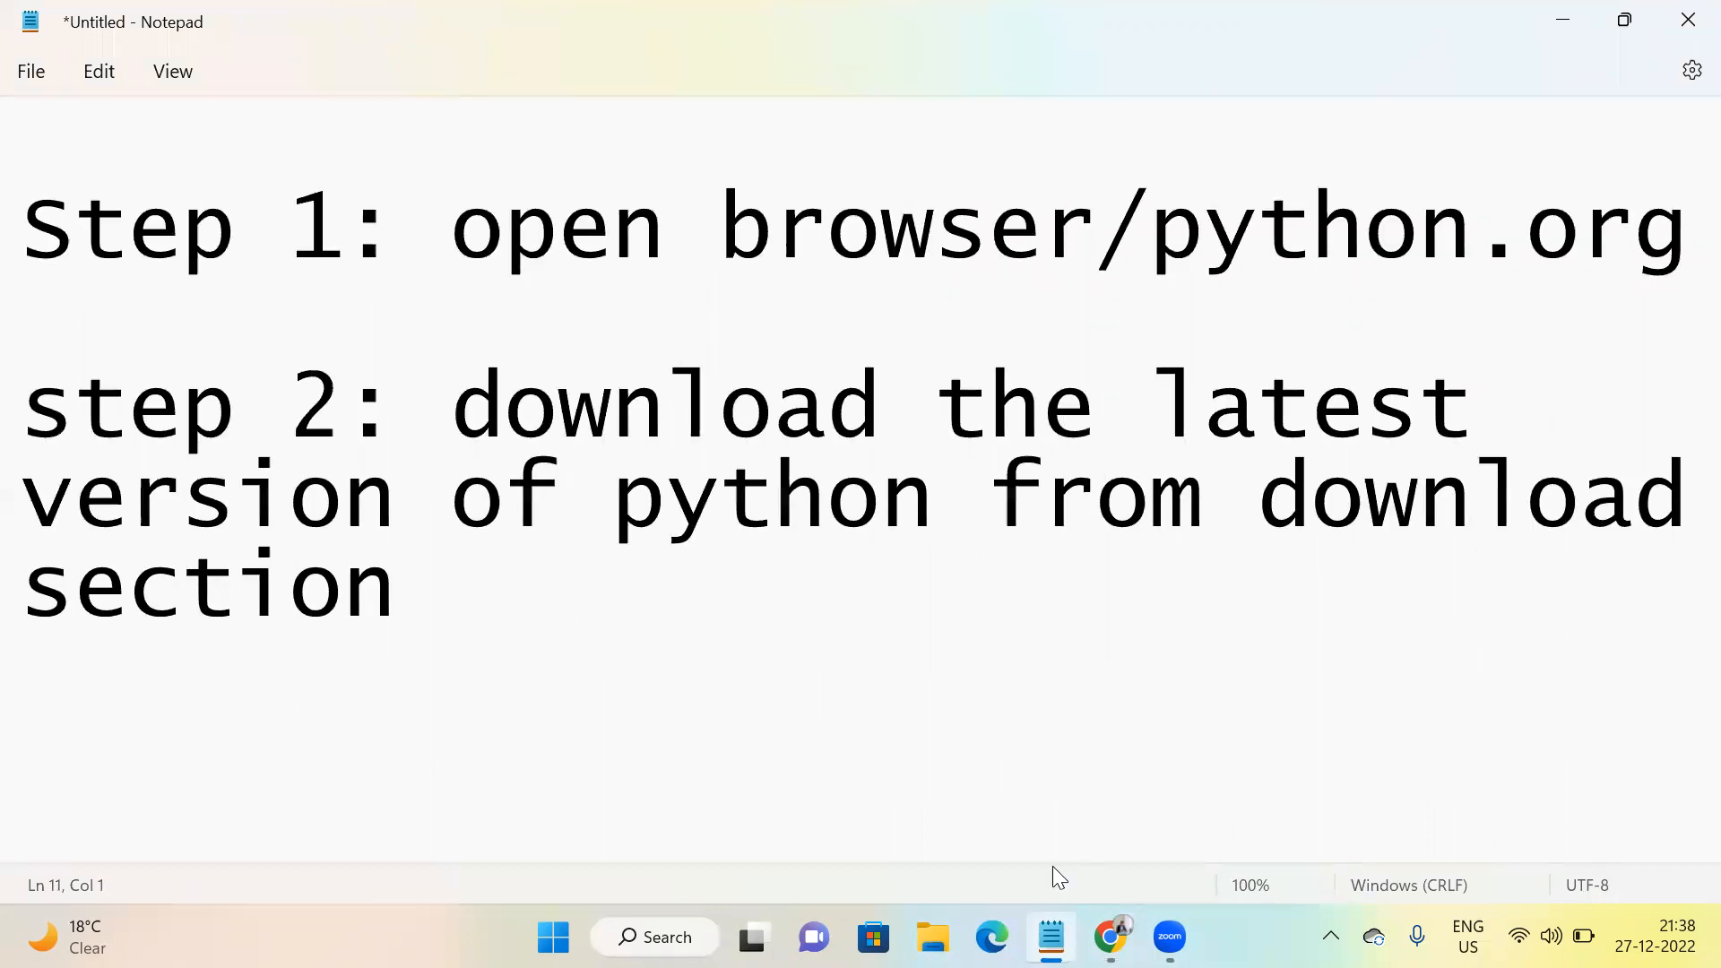
- Switch to Chrome and launch the downloaded Python 3.11.1 installer
{"action": "left_click", "coordinate": [1110, 937]}
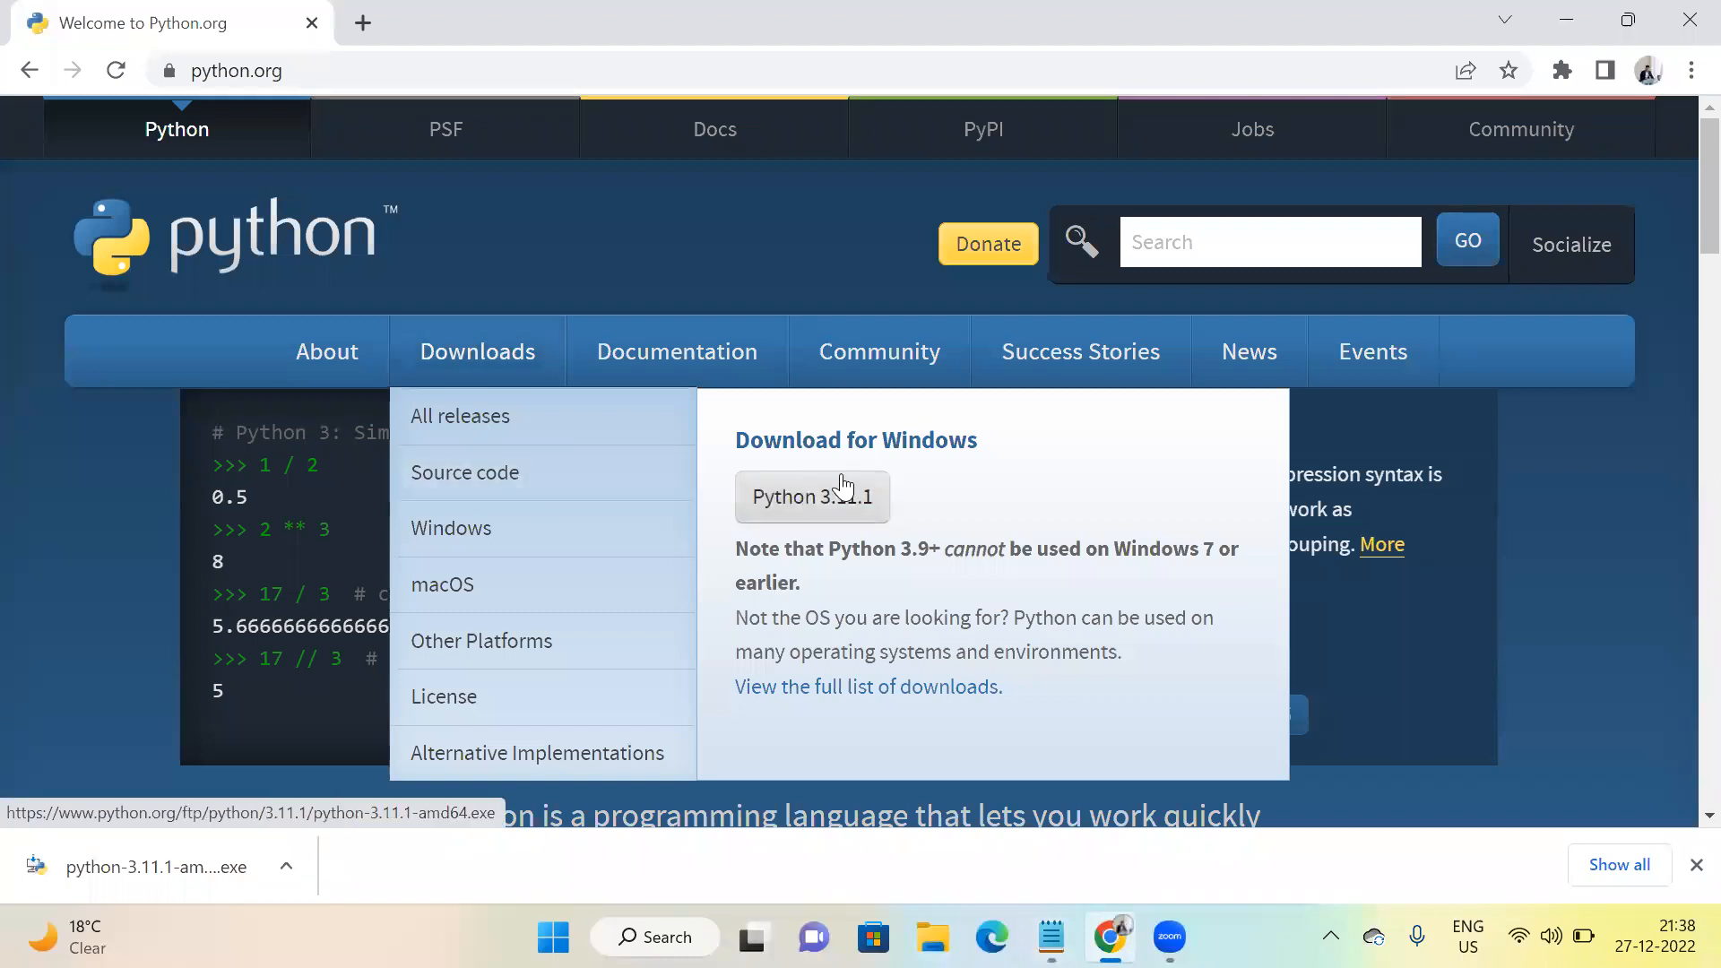
{"action": "left_click", "coordinate": [286, 869]}
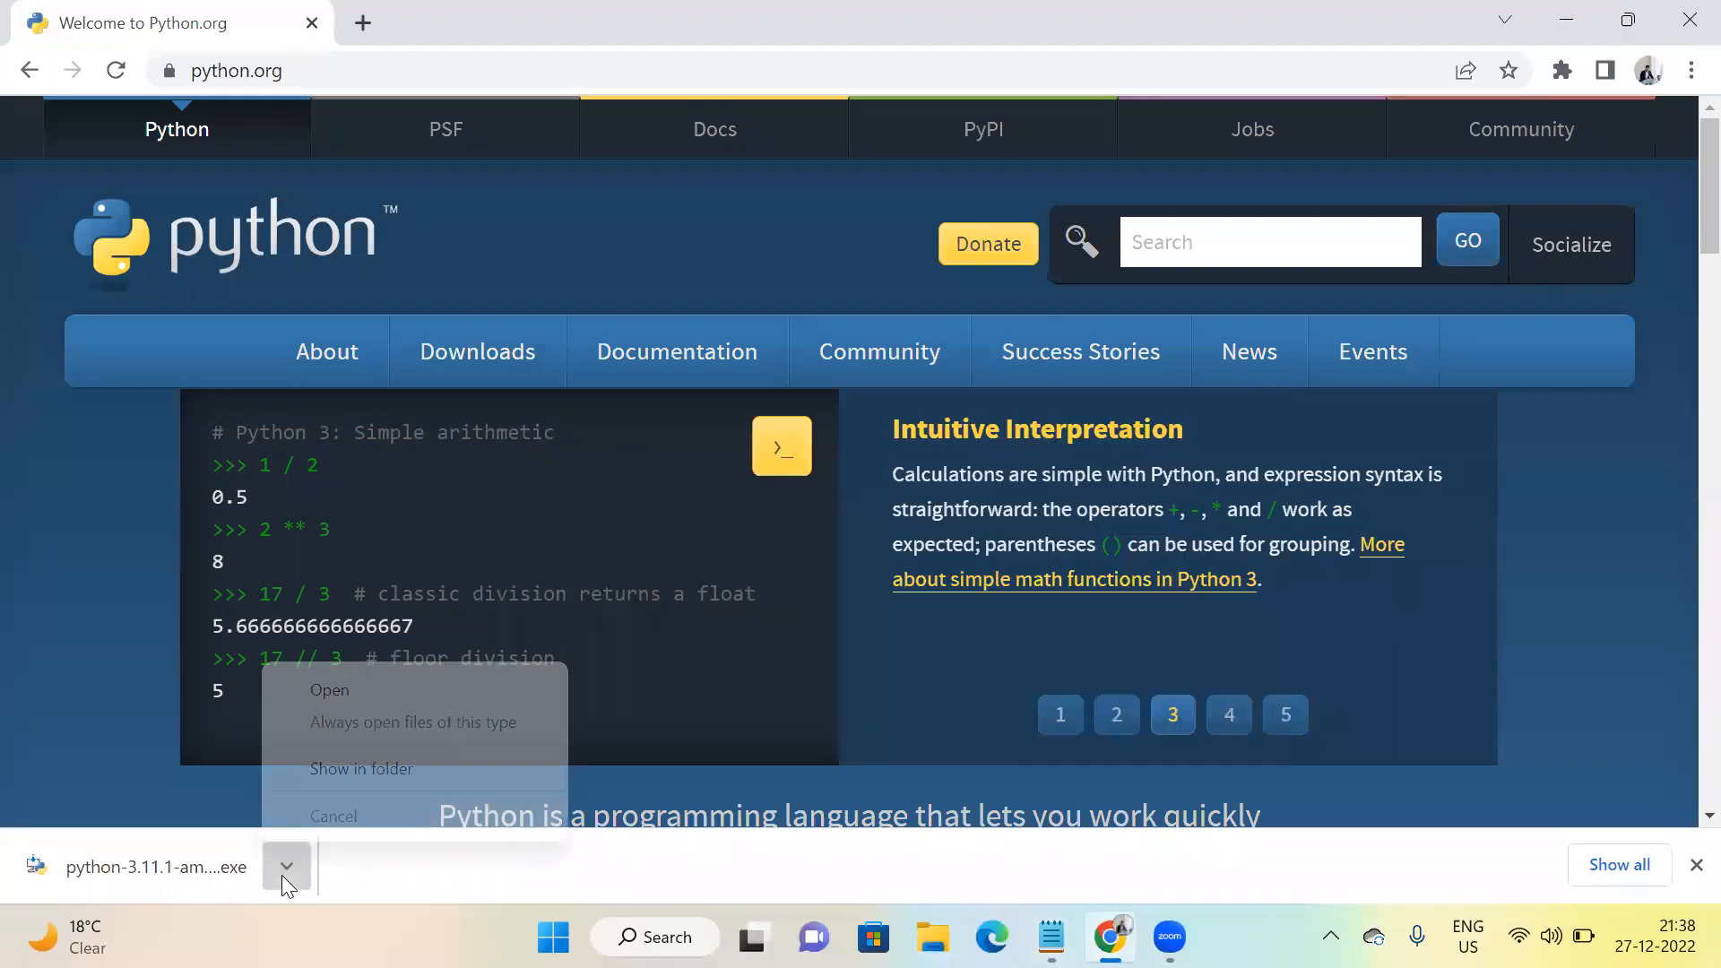
{"action": "left_click", "coordinate": [324, 694]}
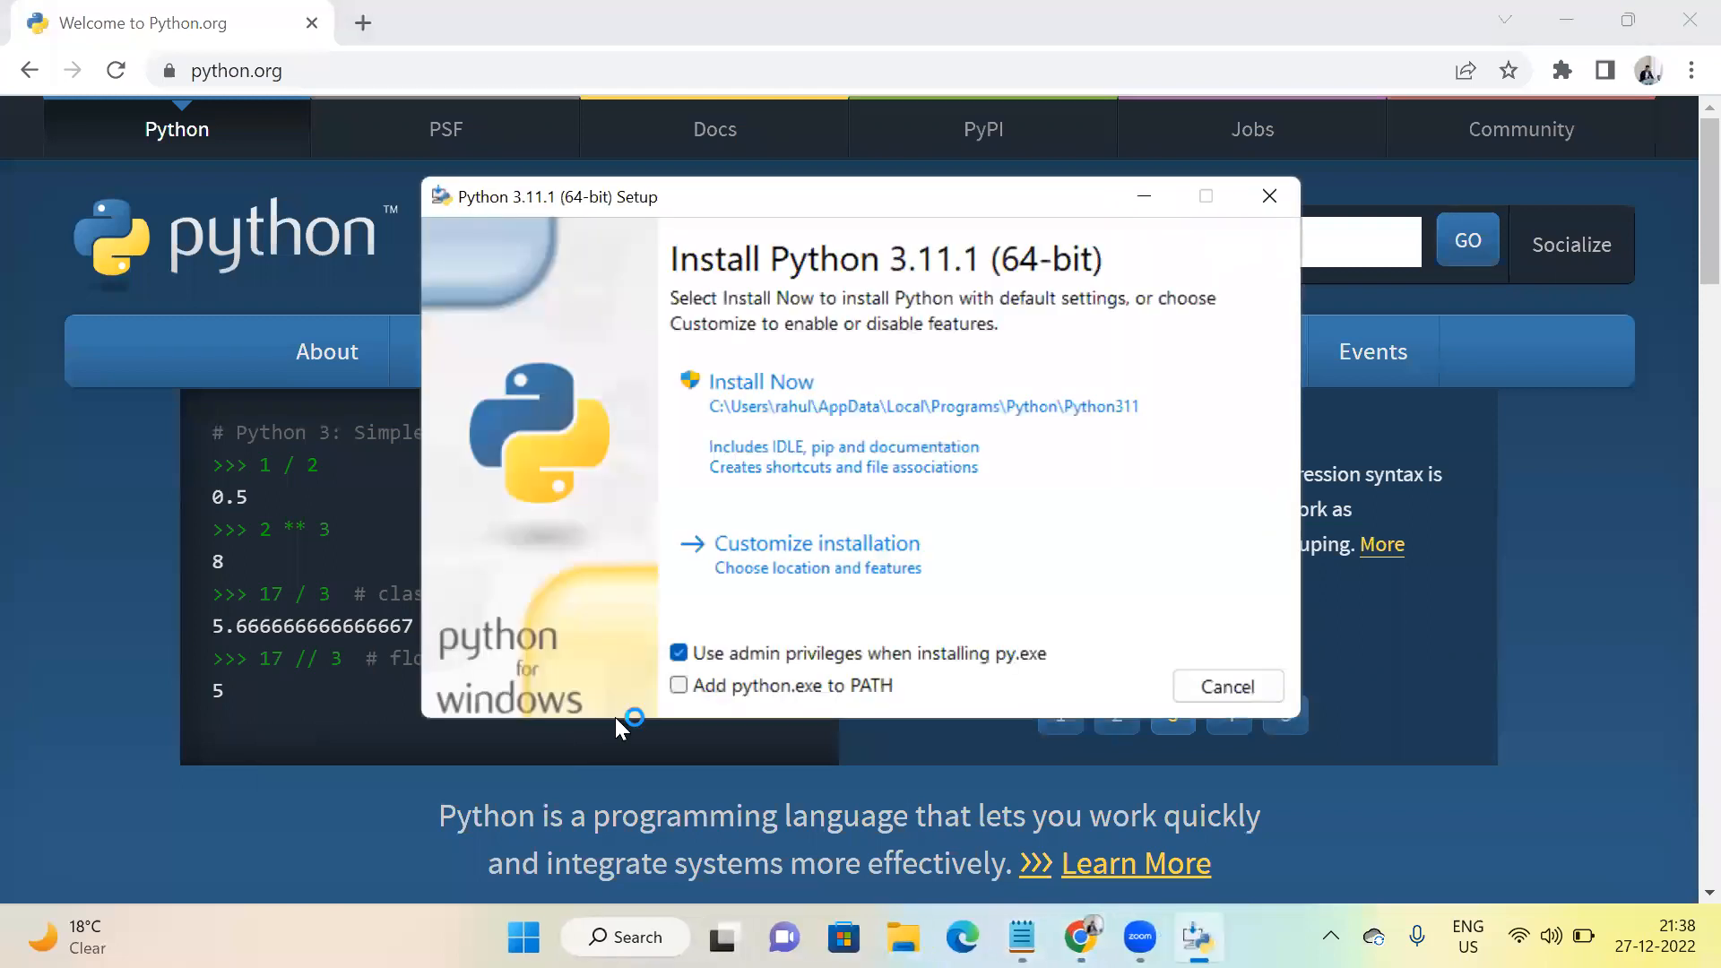
- Switch to Notepad, add "Step 3: Open and starts installation process" and leave a blank line below it
{"action": "mouse_move", "coordinate": [1140, 937]}
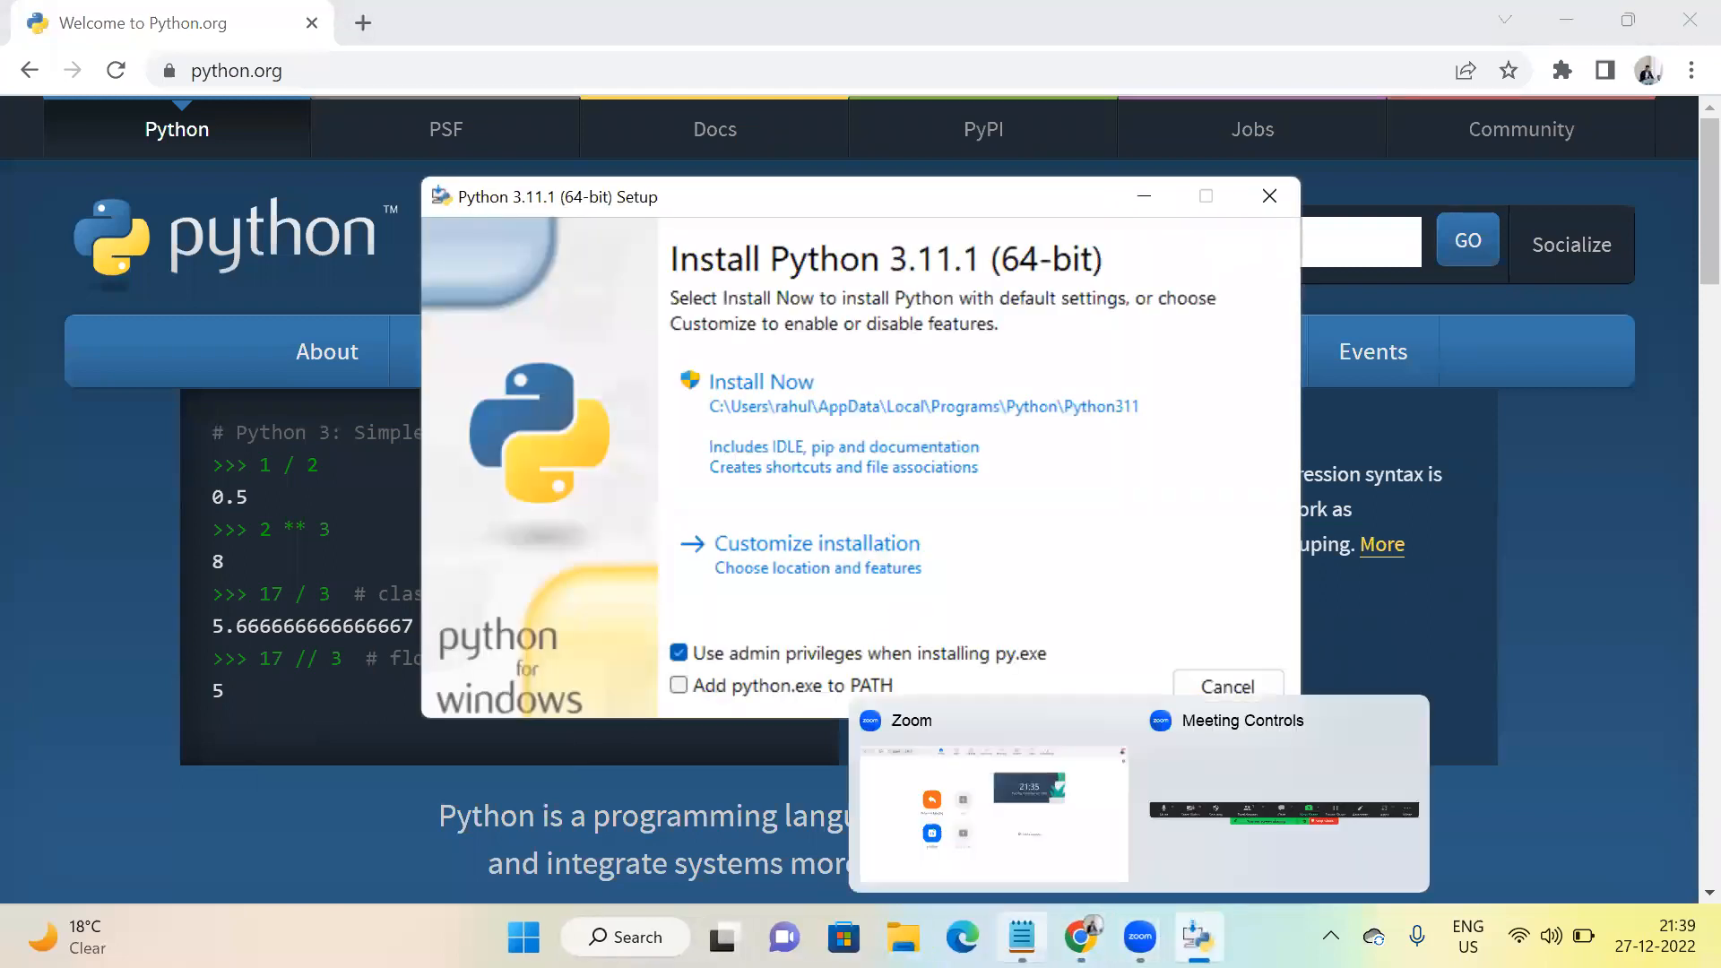
{"action": "left_click", "coordinate": [1022, 937]}
{"action": "type", "text": "St"}
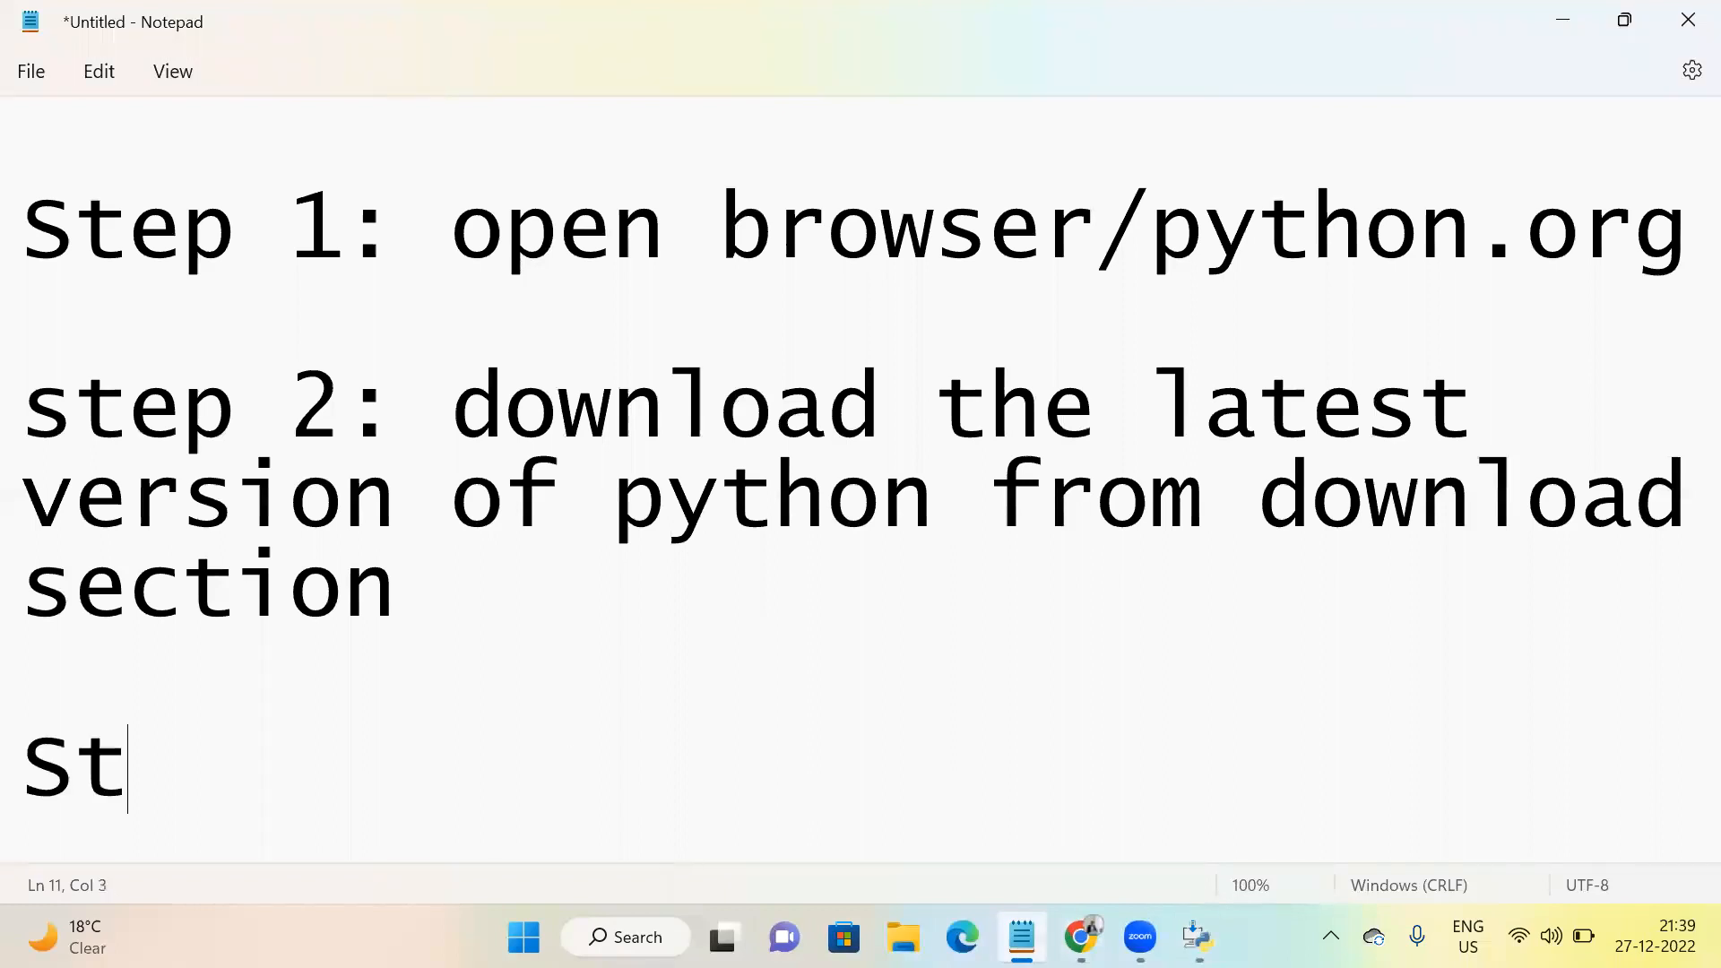
{"action": "type", "text": "ep 3: "}
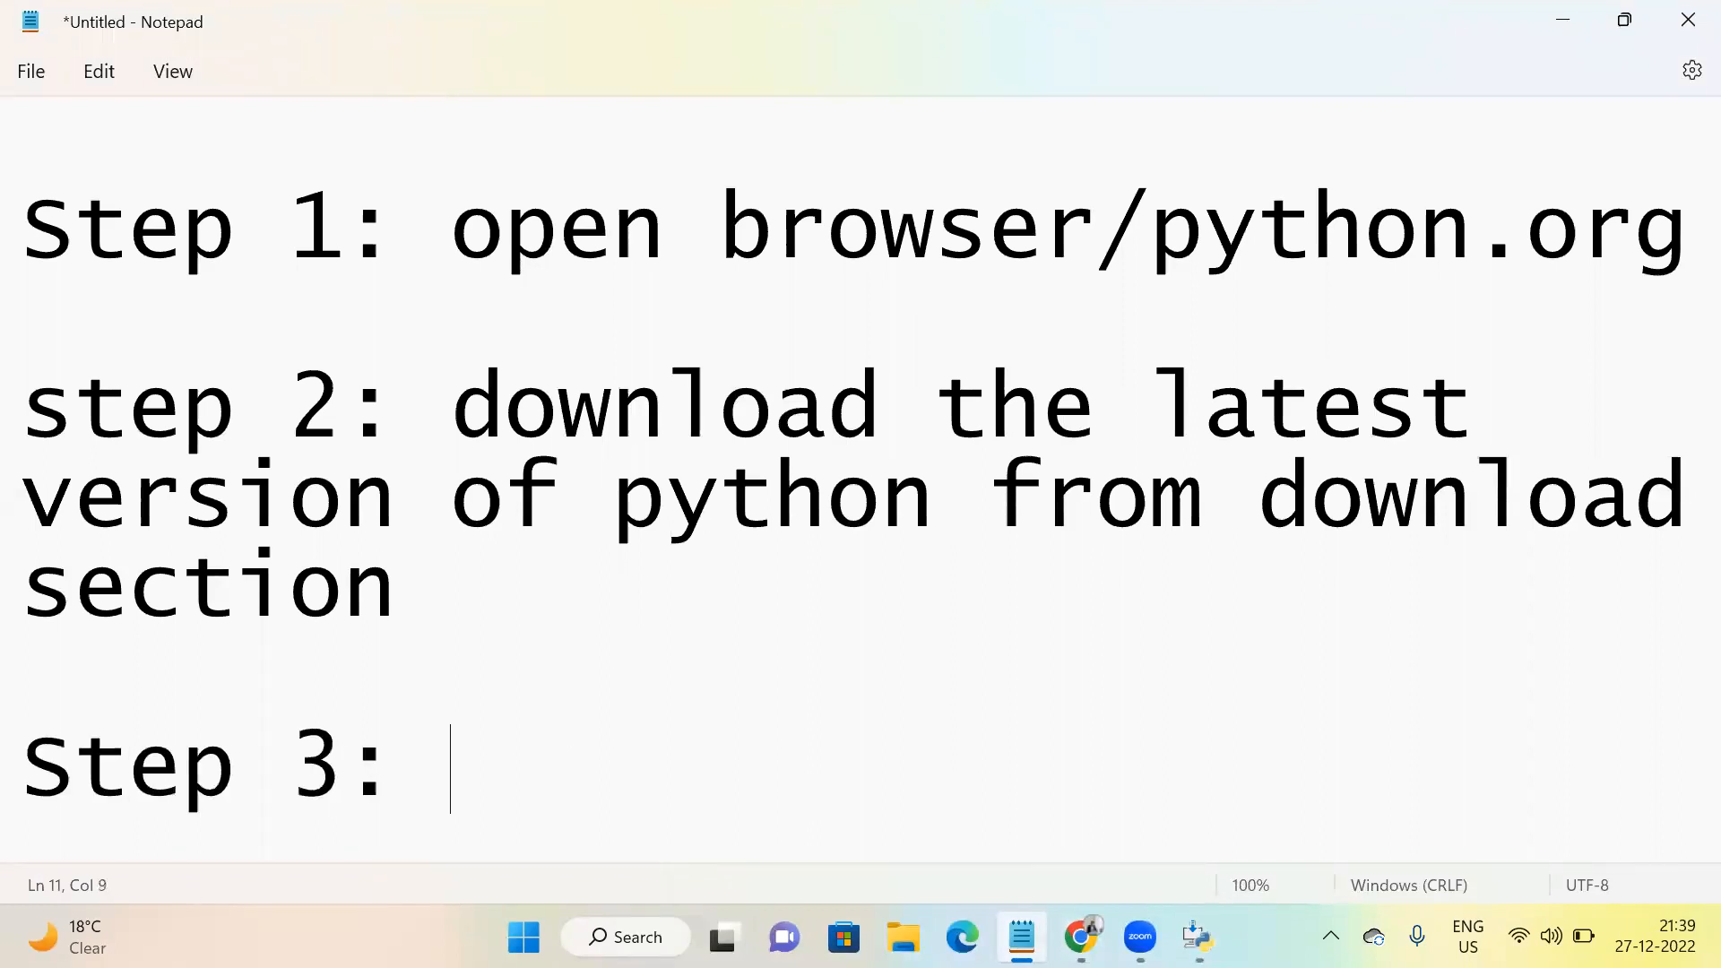
{"action": "type", "text": "Open and star"}
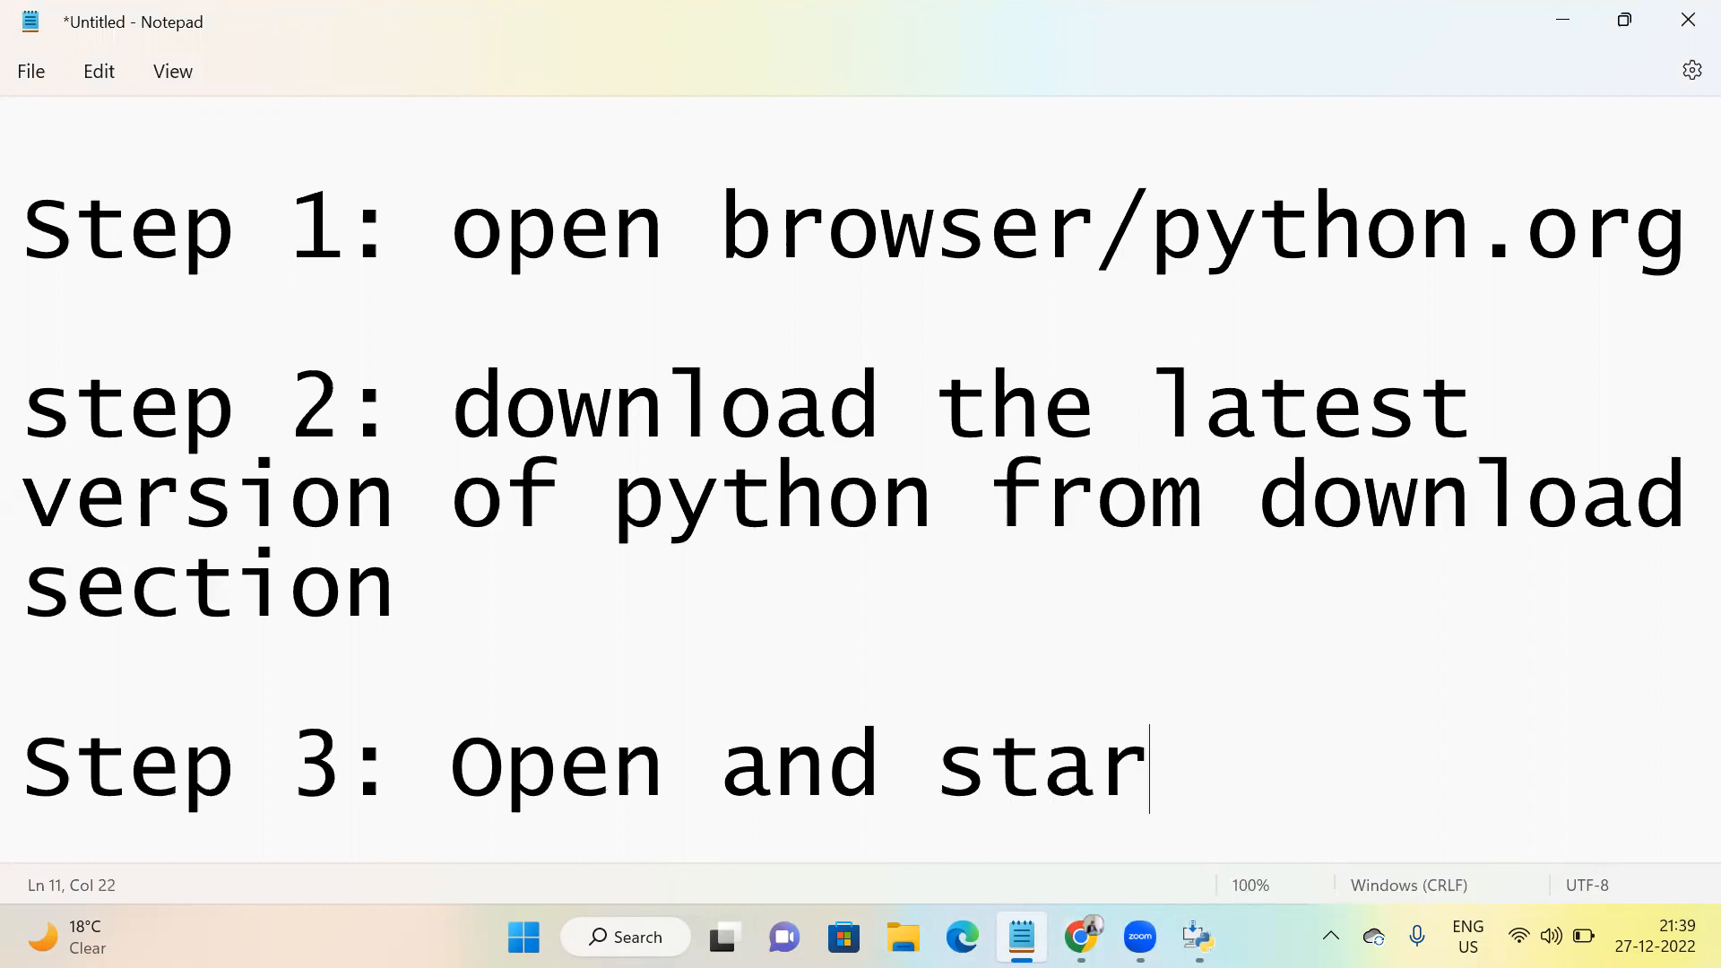
{"action": "type", "text": "ts install"}
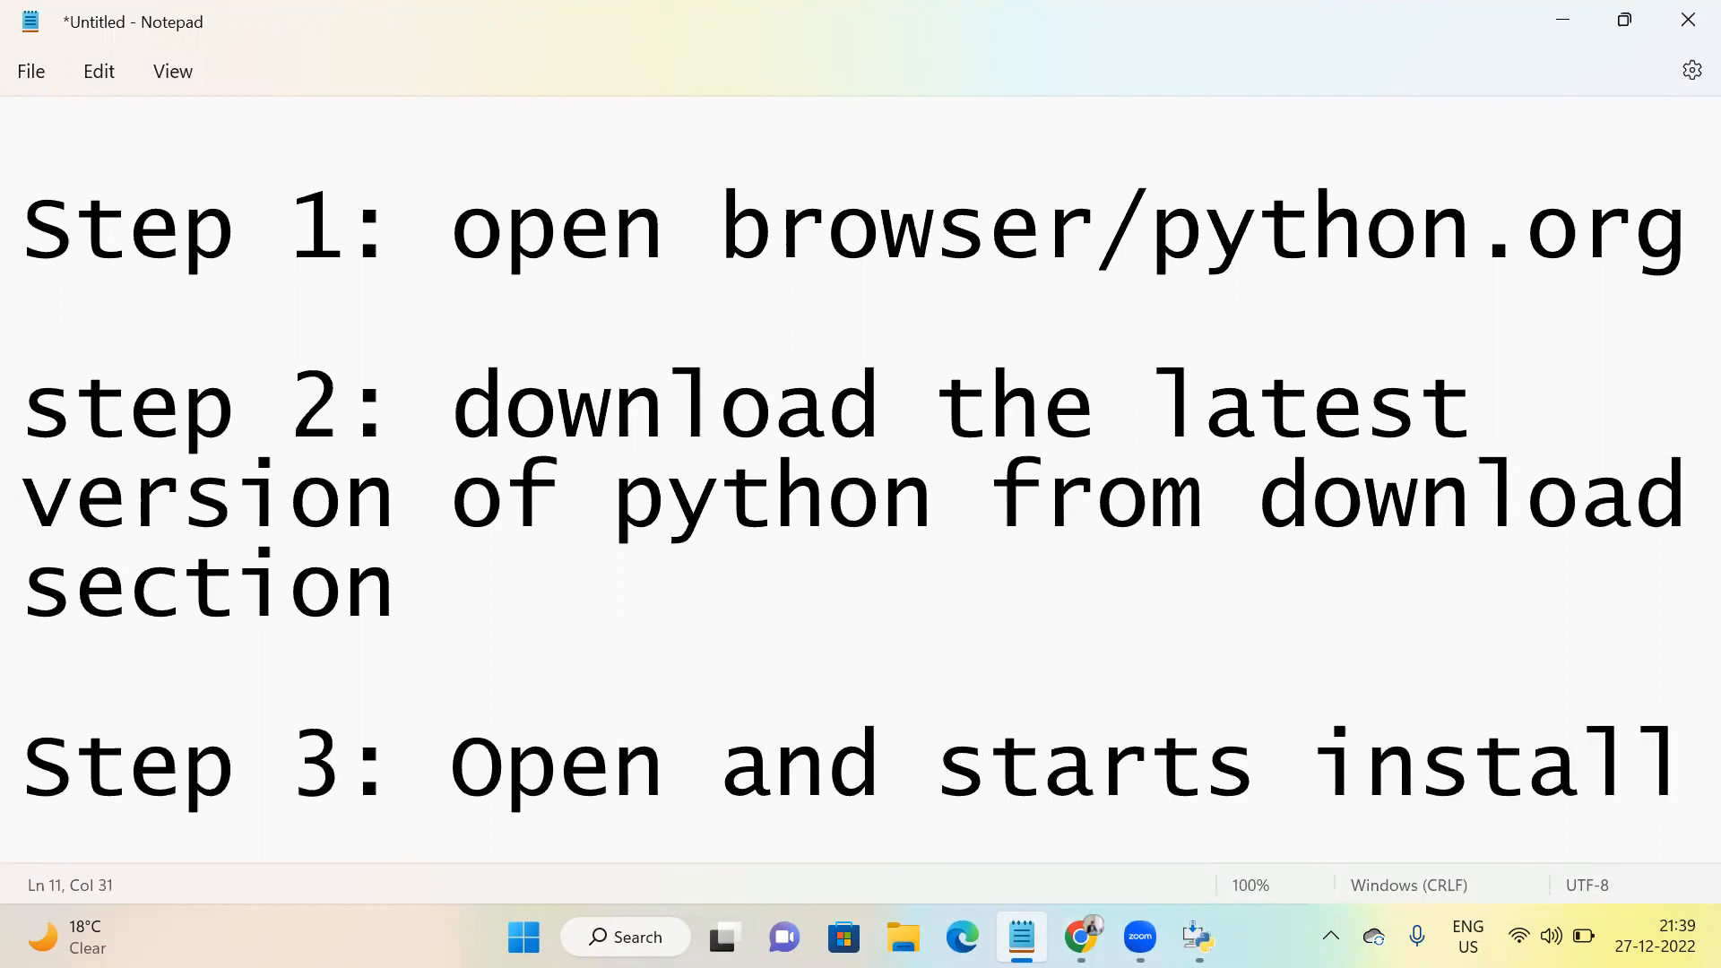
{"action": "type", "text": "ation proce"}
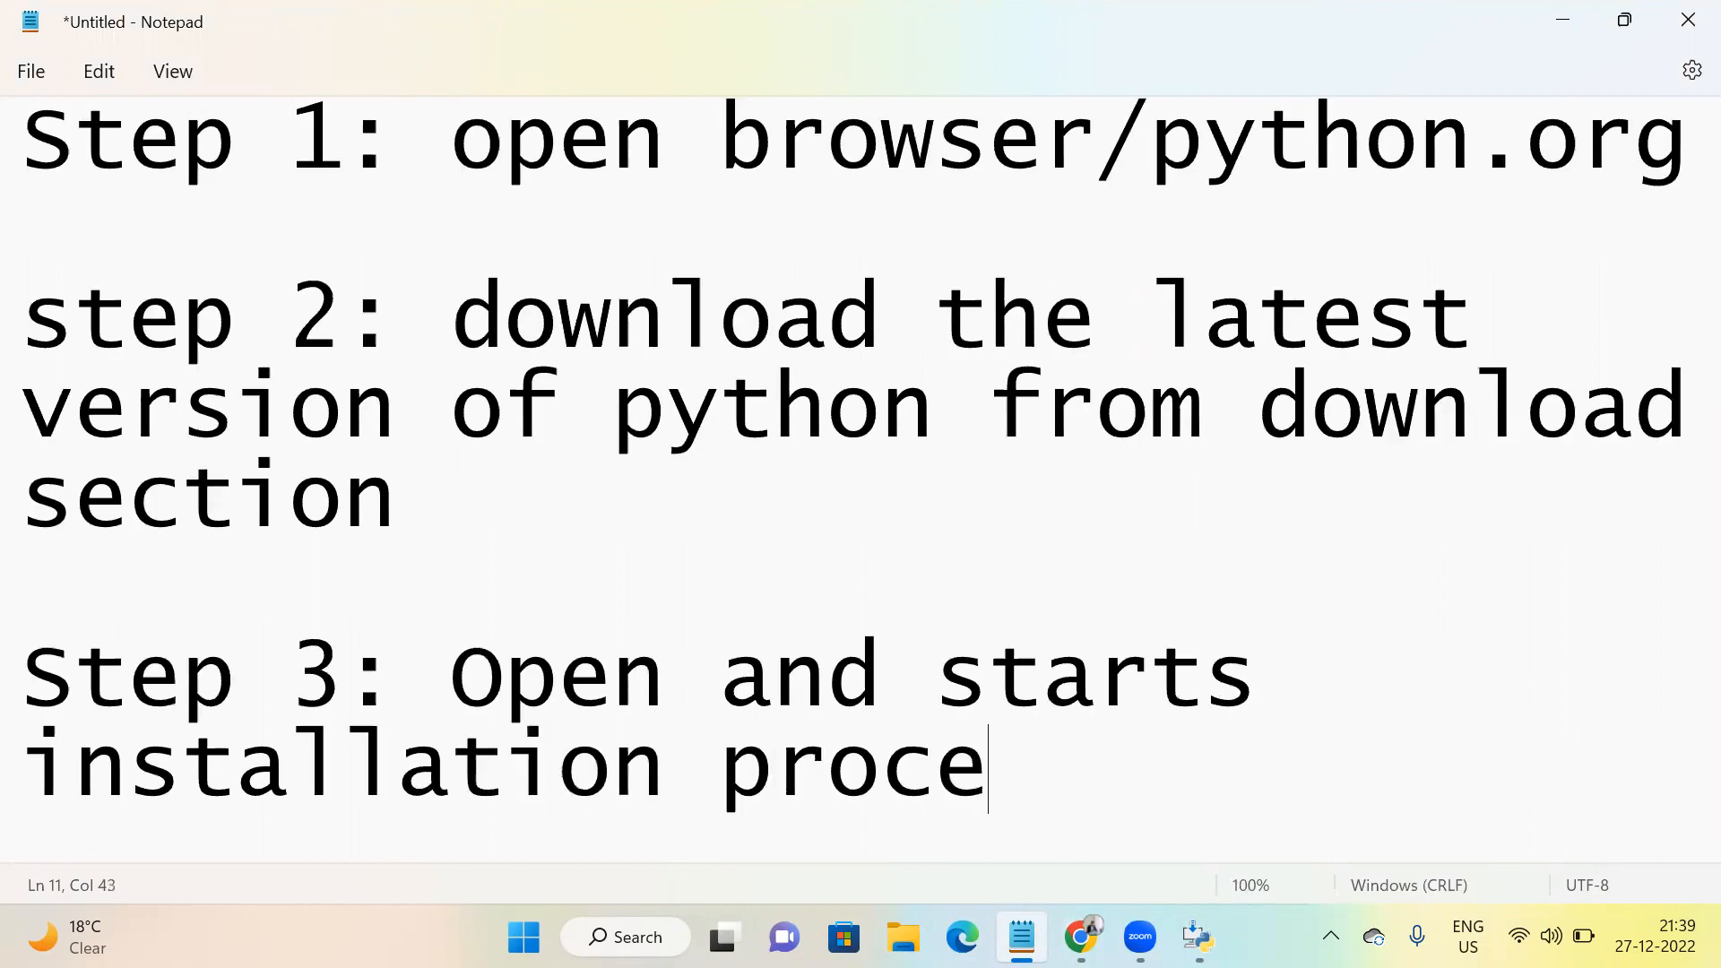
{"action": "type", "text": "ss"}
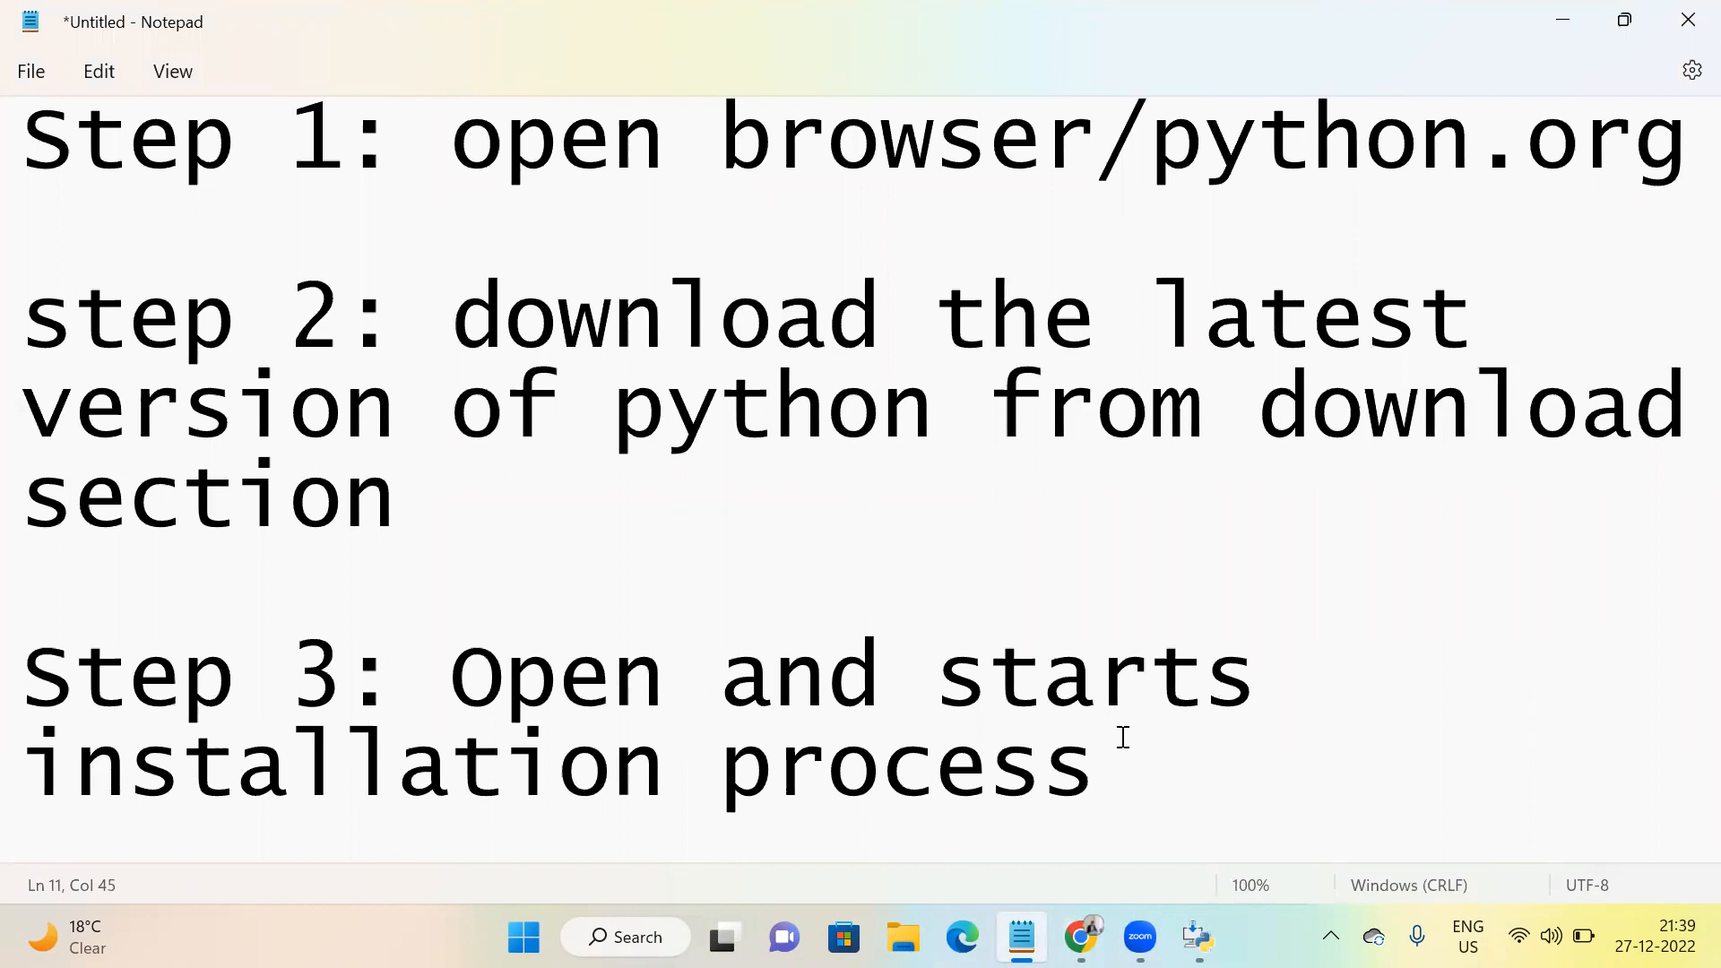
{"action": "scroll", "coordinate": [1123, 726], "scroll_direction": "down", "scroll_amount": 1}
{"action": "key", "text": "Return"}
{"action": "key", "text": "Return"}
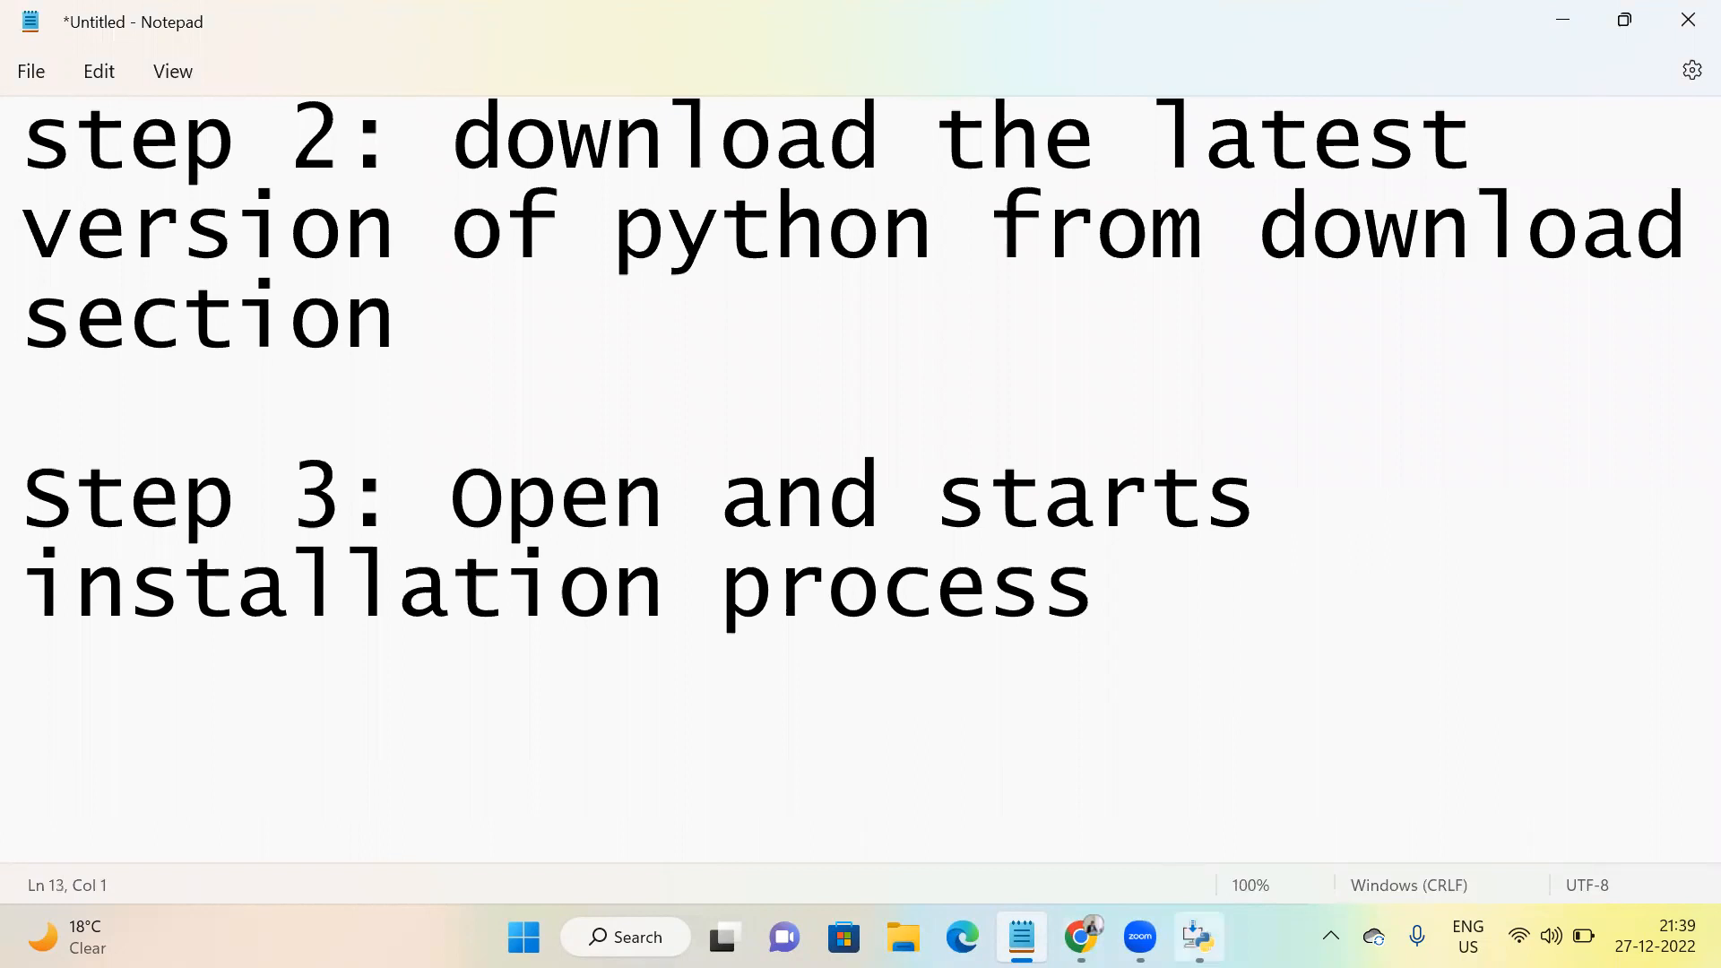
- In the Python installer, add python.exe to PATH, customize the installation with all optional features, and enable installing Python 3.11 for all users
{"action": "left_click", "coordinate": [1197, 937]}
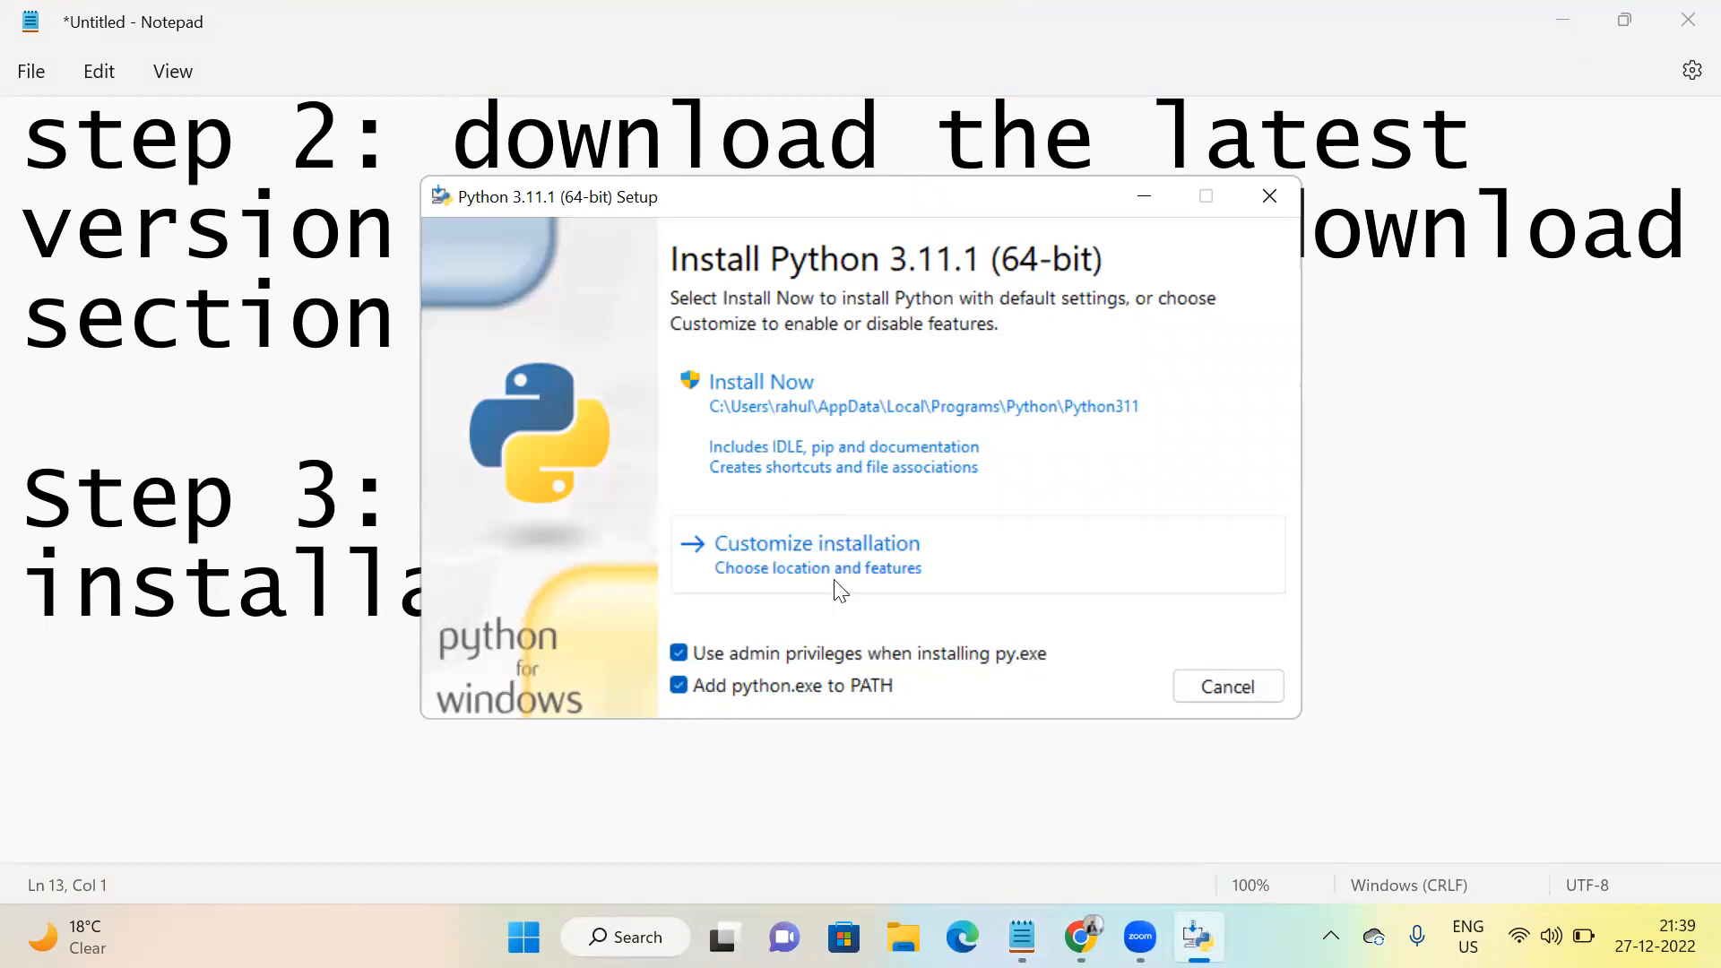
{"action": "left_click", "coordinate": [874, 556]}
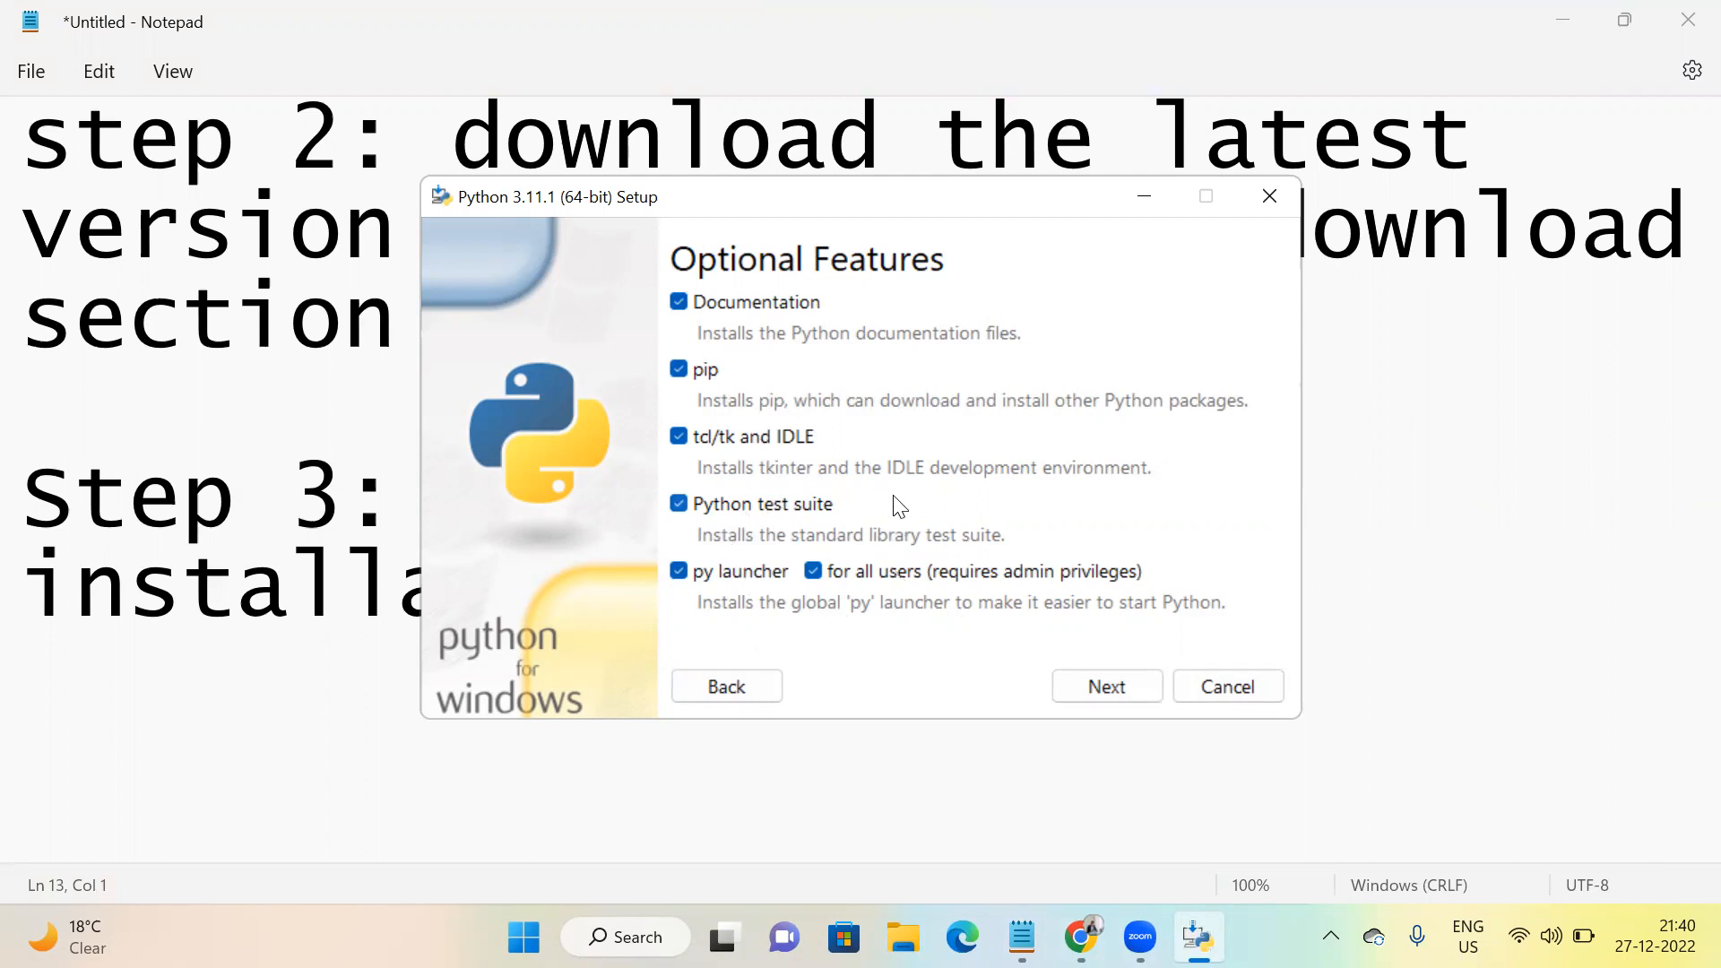
{"action": "left_click", "coordinate": [1083, 684]}
{"action": "left_click", "coordinate": [865, 403]}
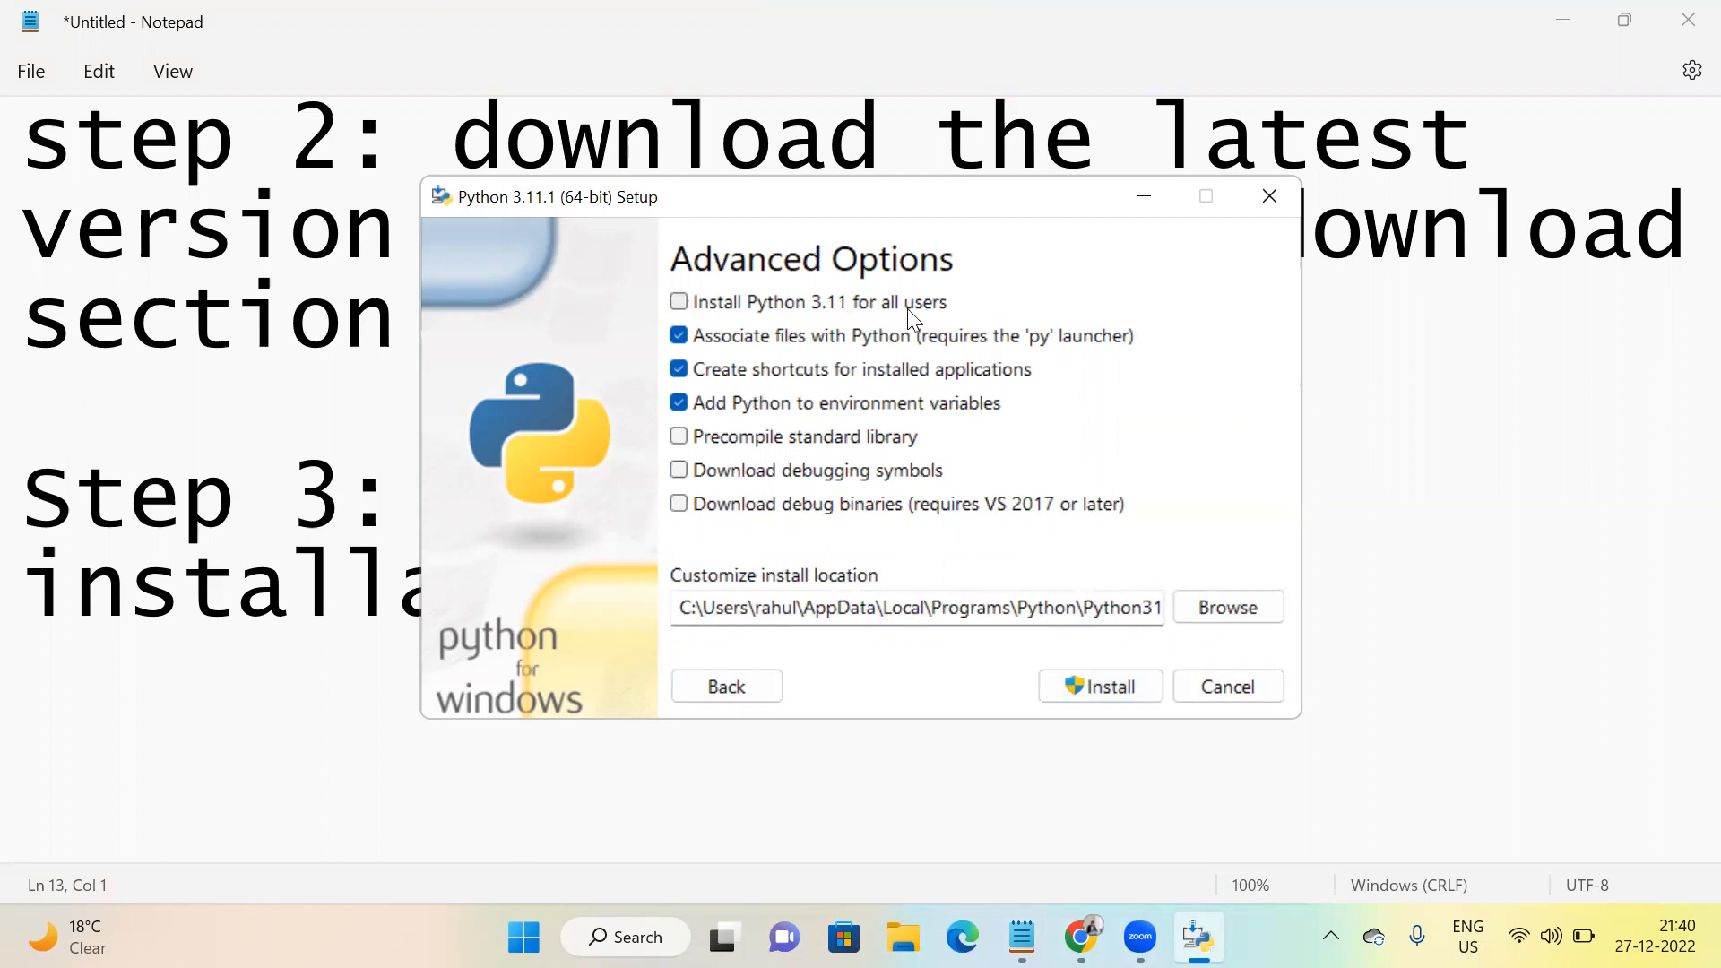
{"action": "left_click", "coordinate": [681, 302]}
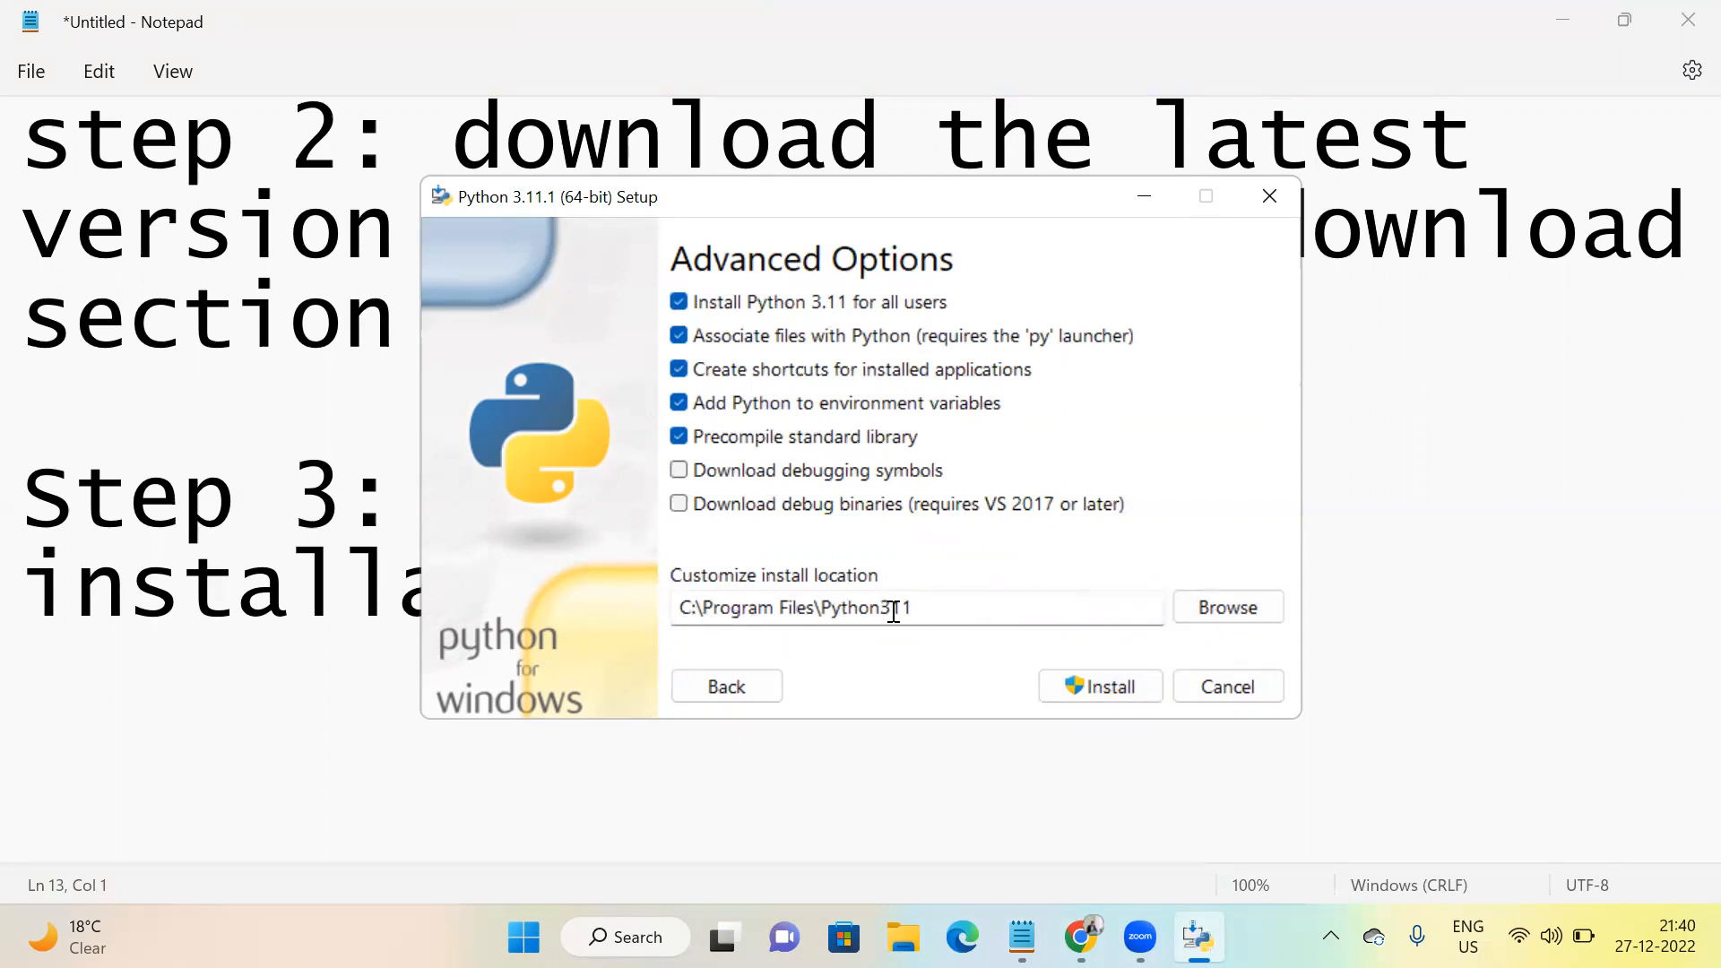
- Keep the install location C:\Program Files\Python311, install Python and close the setup when it finishes
{"action": "left_click", "coordinate": [1198, 607]}
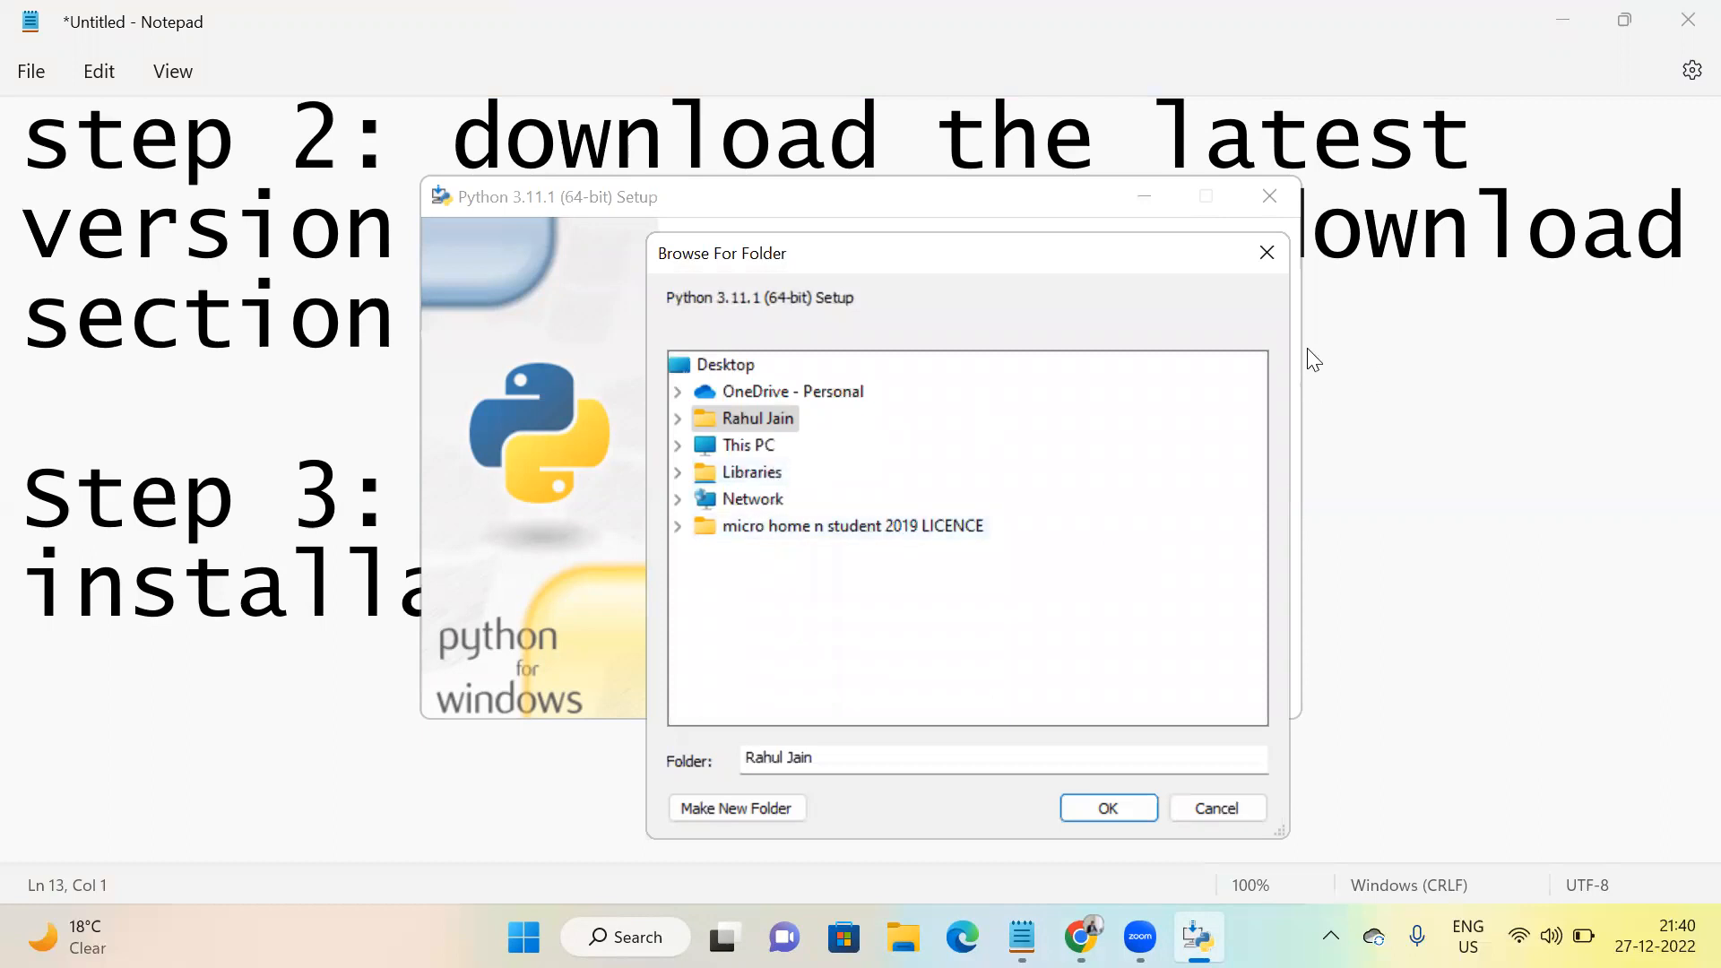
{"action": "left_click", "coordinate": [1265, 255]}
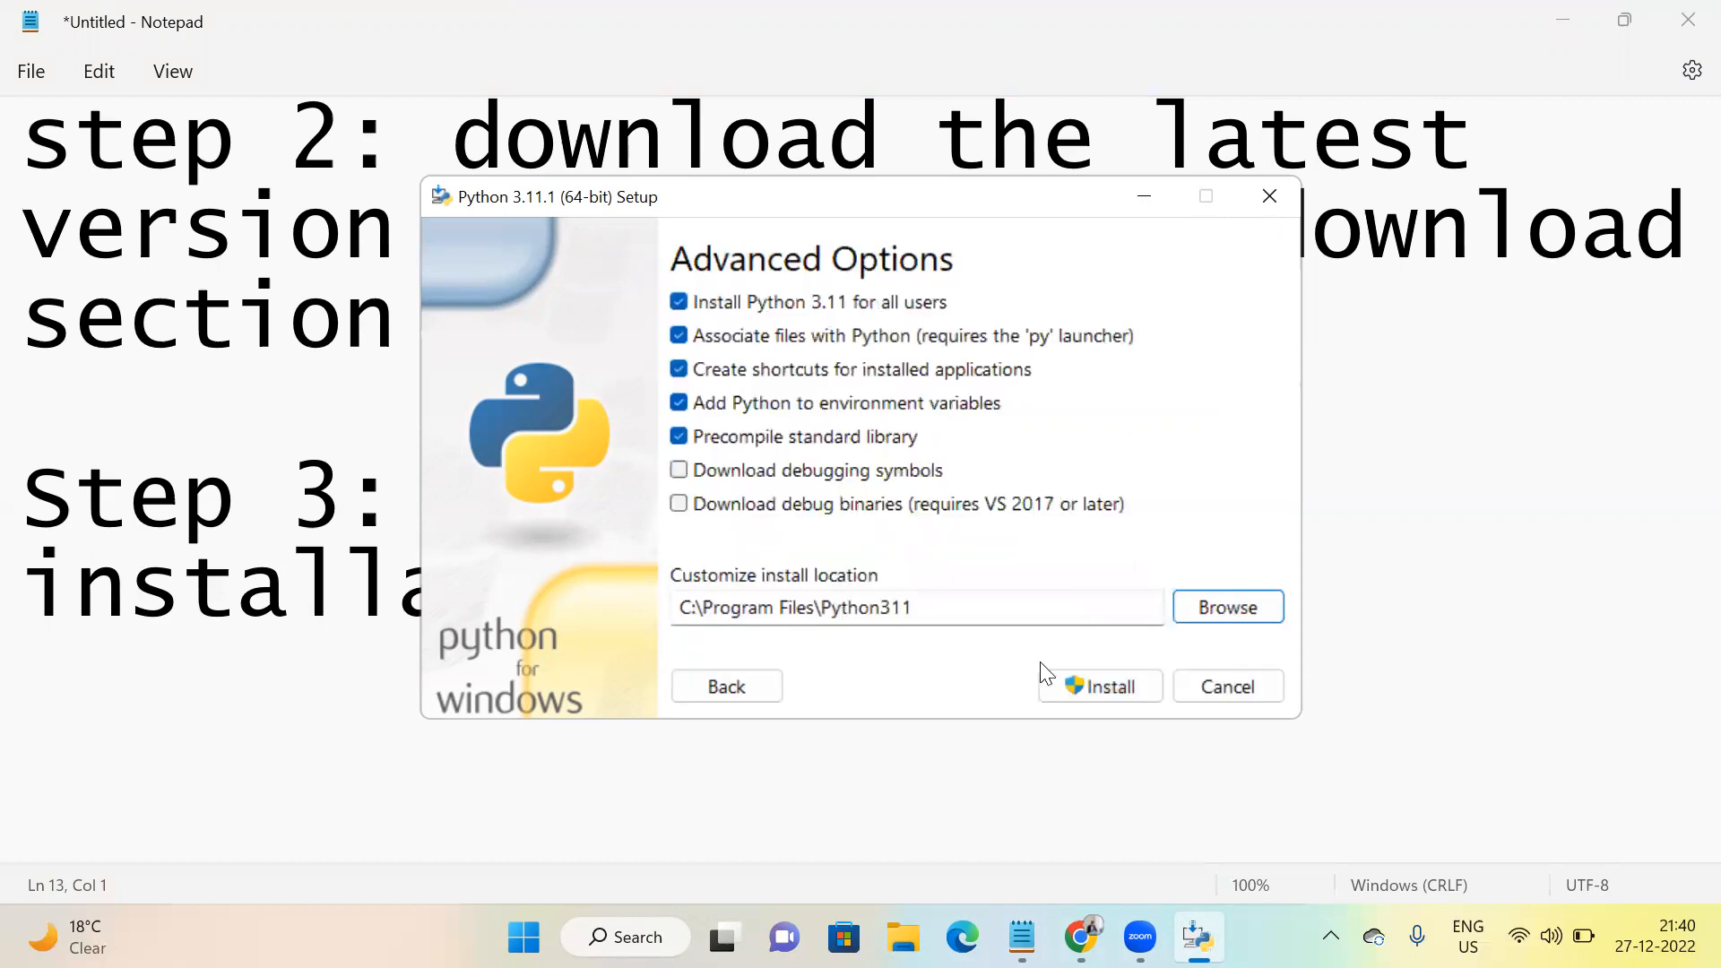
{"action": "left_click", "coordinate": [1099, 691]}
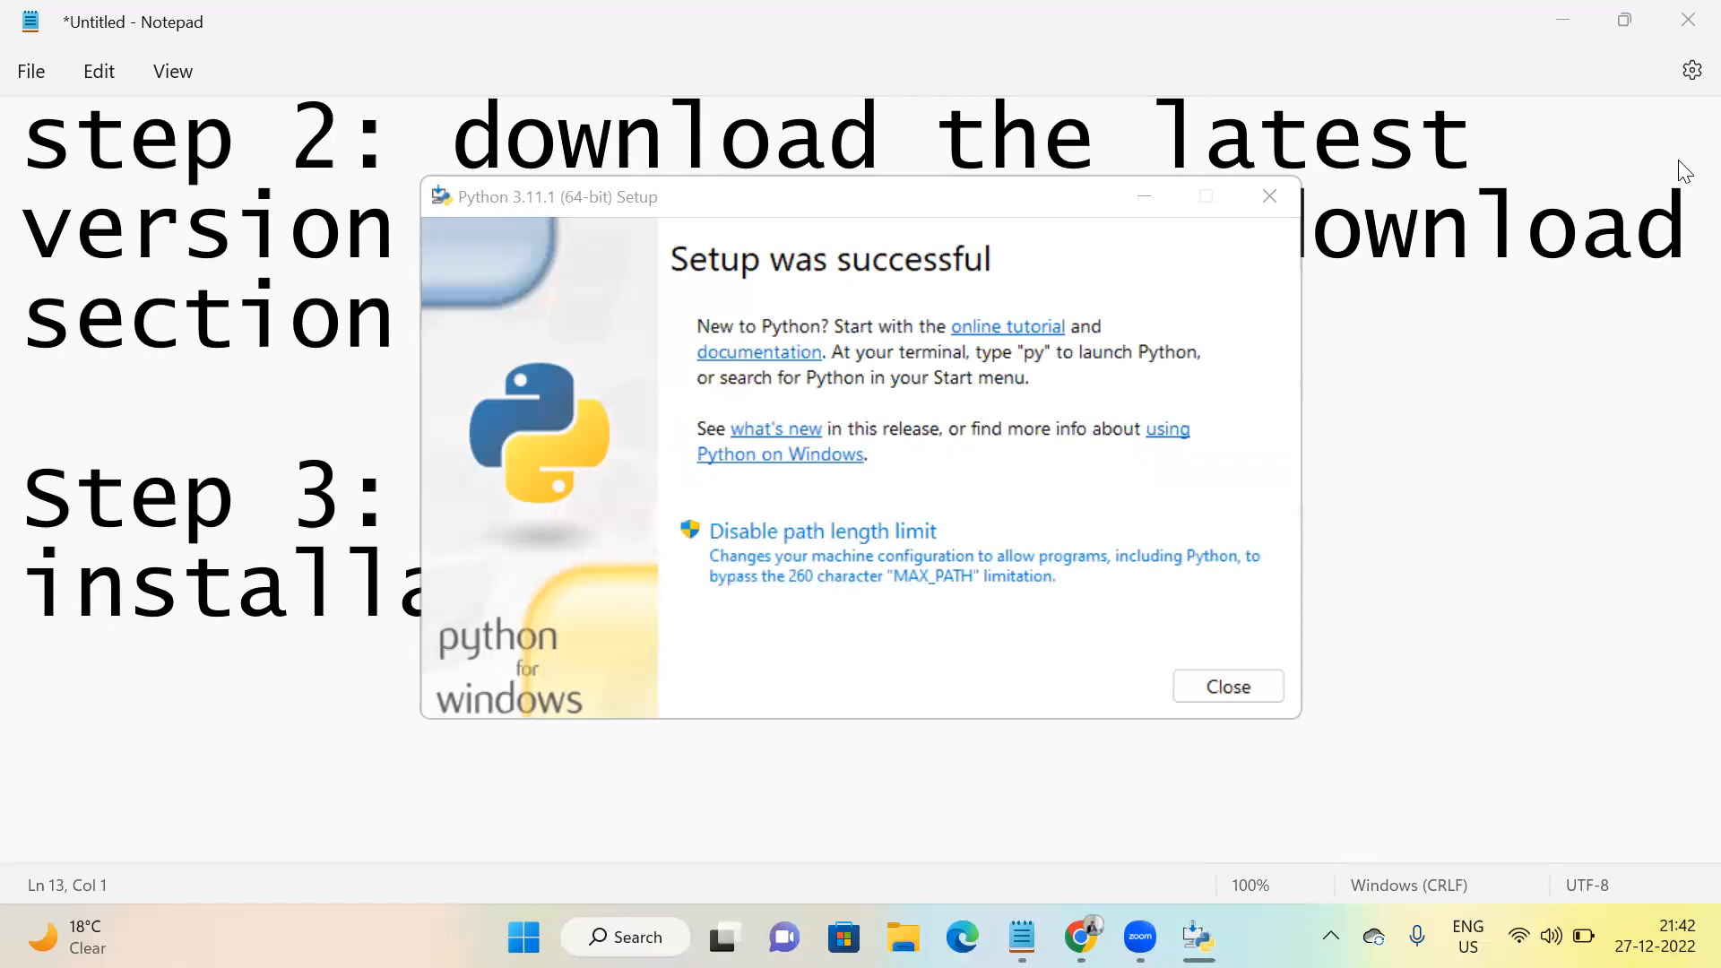
{"action": "left_click", "coordinate": [1215, 681]}
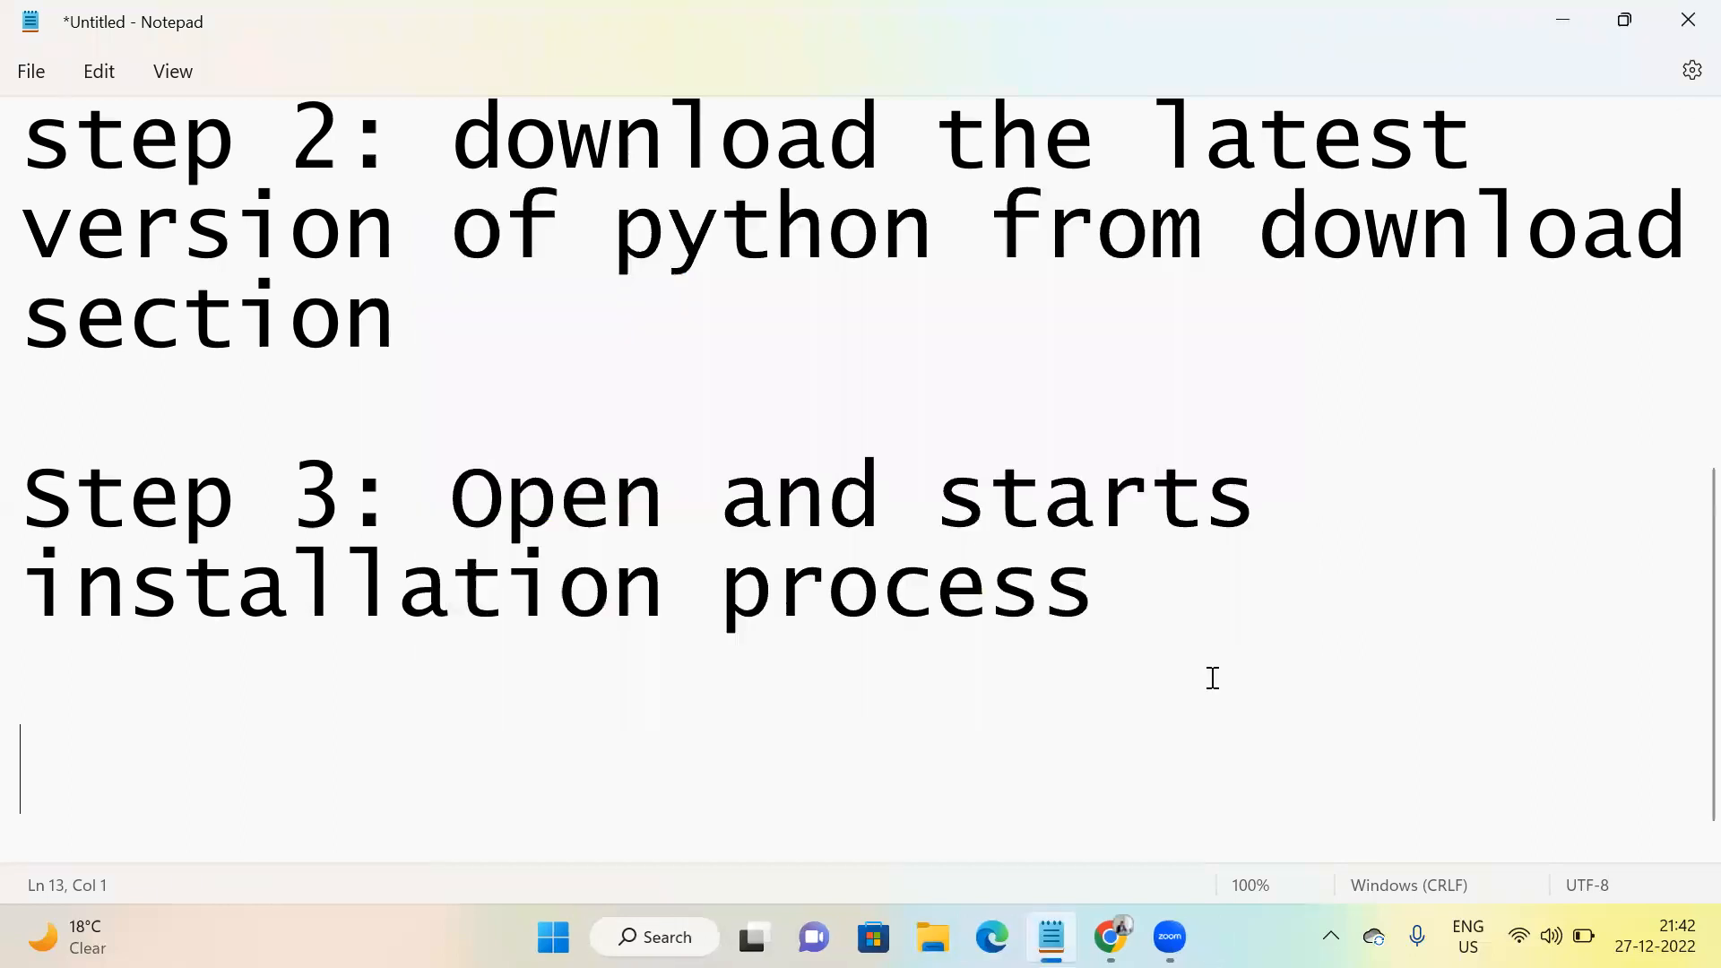
- Switch to File Explorer, go to C:\Program Files\Python311 and open a Command Prompt in that folder
{"action": "left_click", "coordinate": [933, 938]}
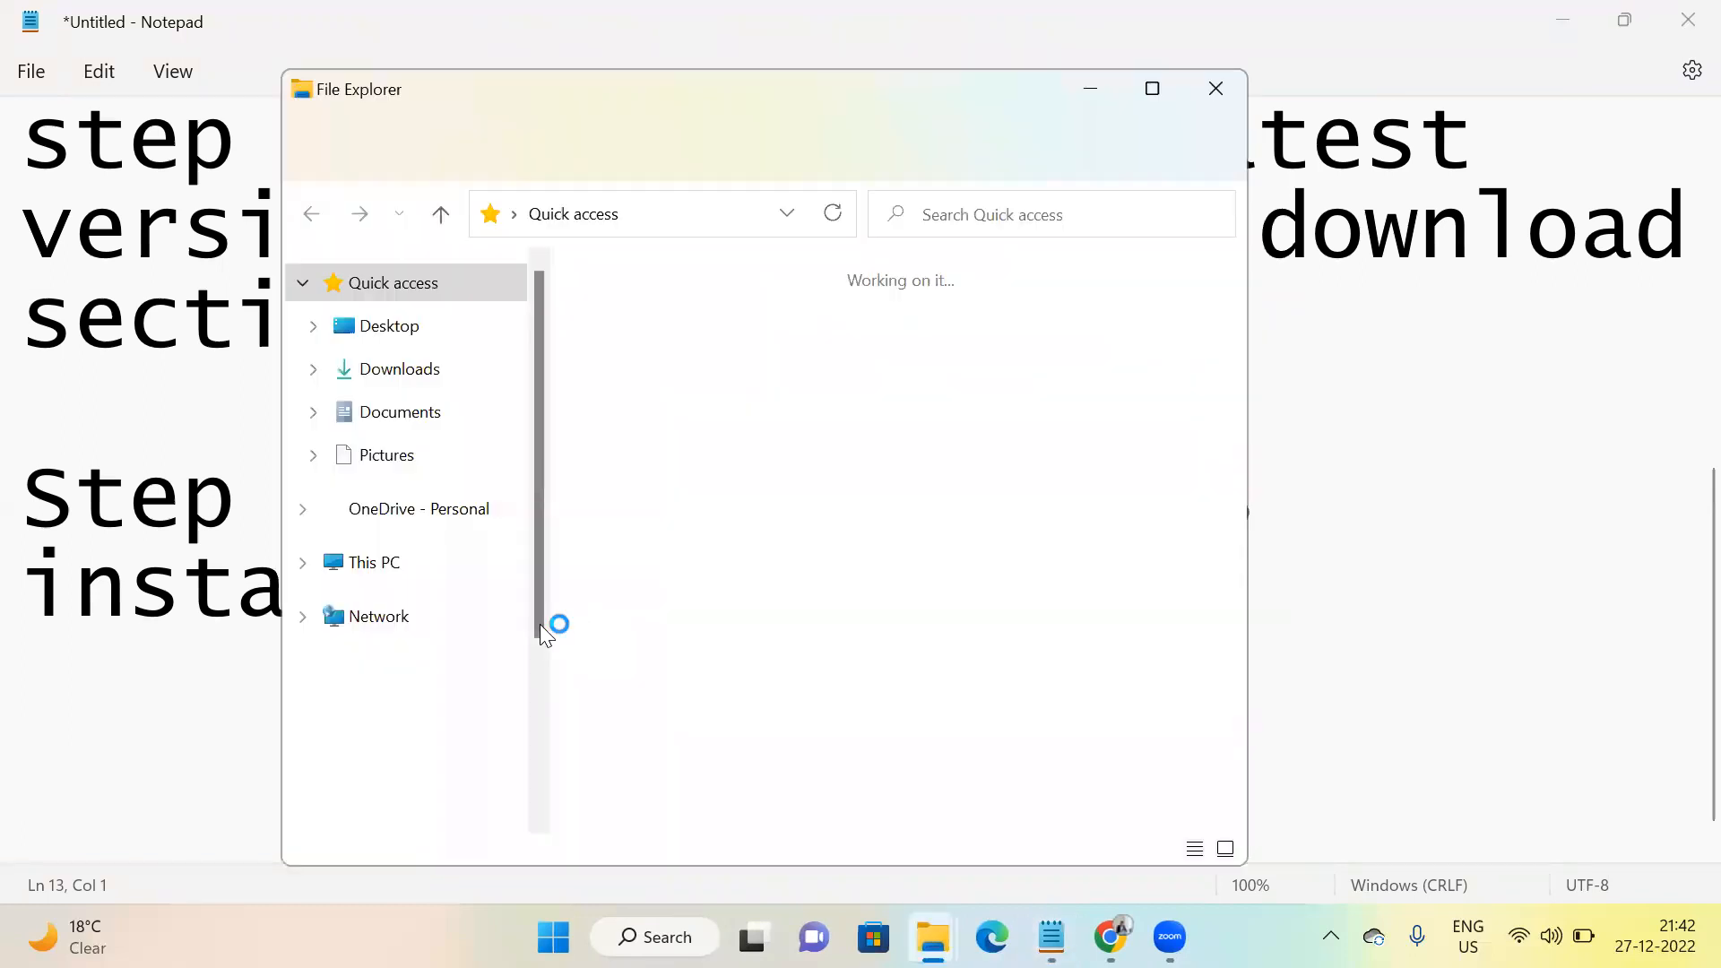
{"action": "left_click_drag", "start_coordinate": [545, 633], "coordinate": [545, 794]}
{"action": "left_click", "coordinate": [457, 594]}
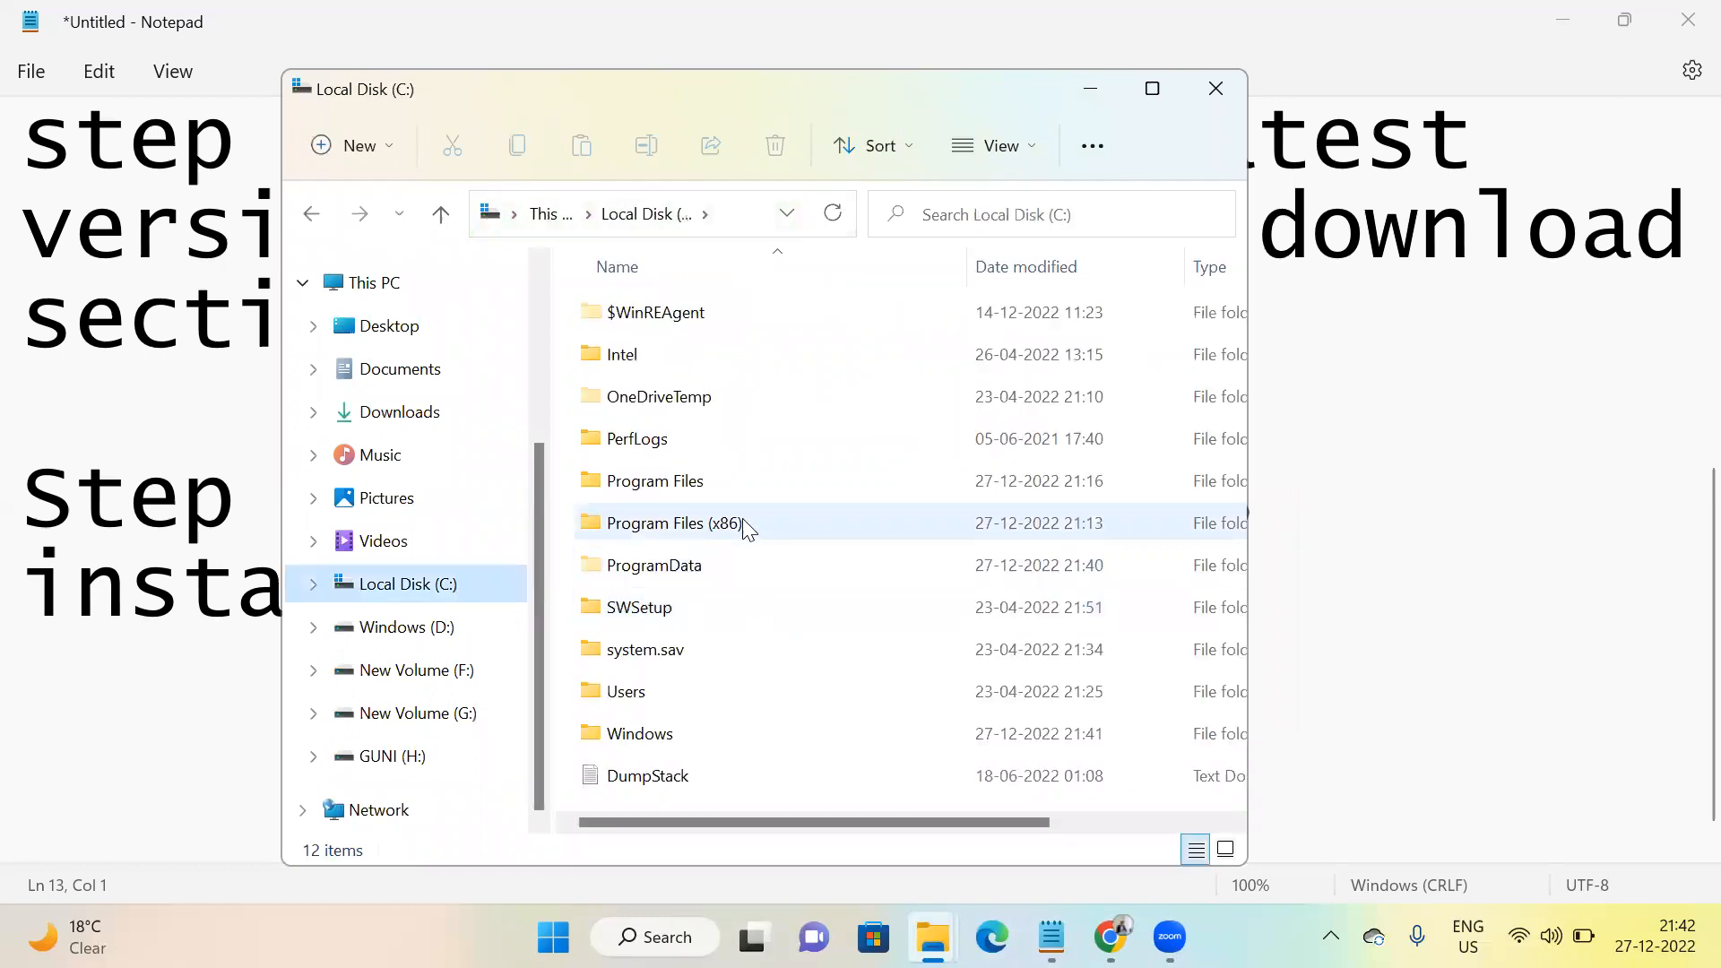
{"action": "left_click", "coordinate": [740, 486]}
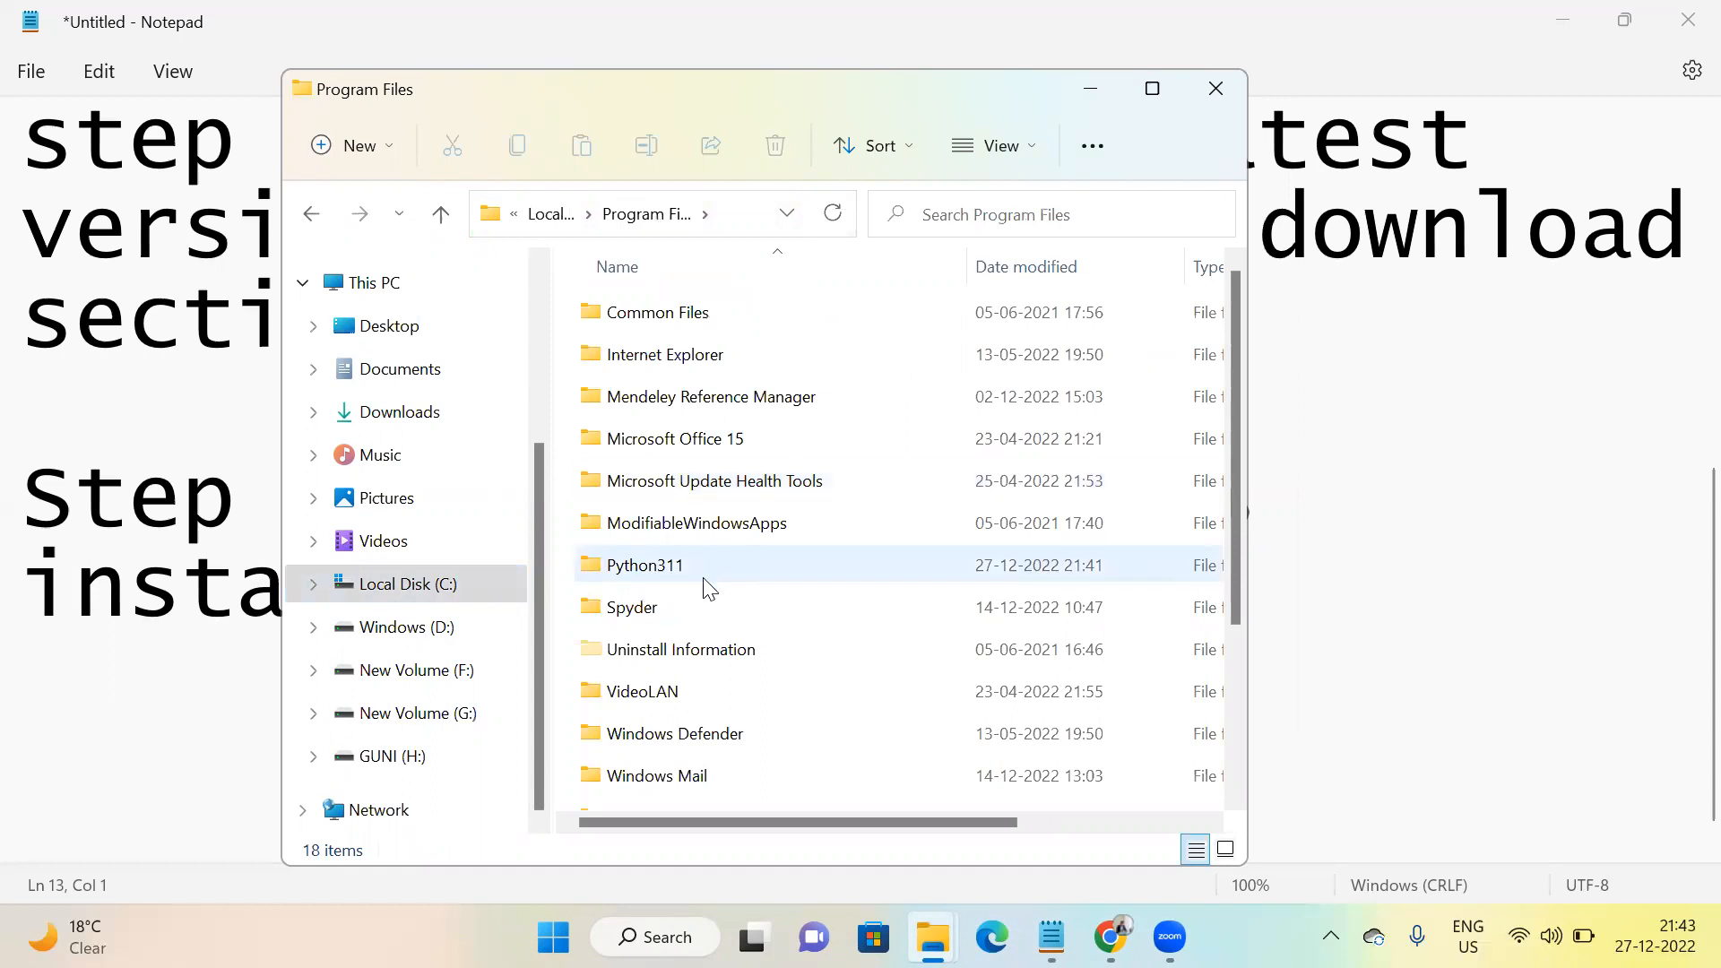
{"action": "double_click", "coordinate": [705, 574]}
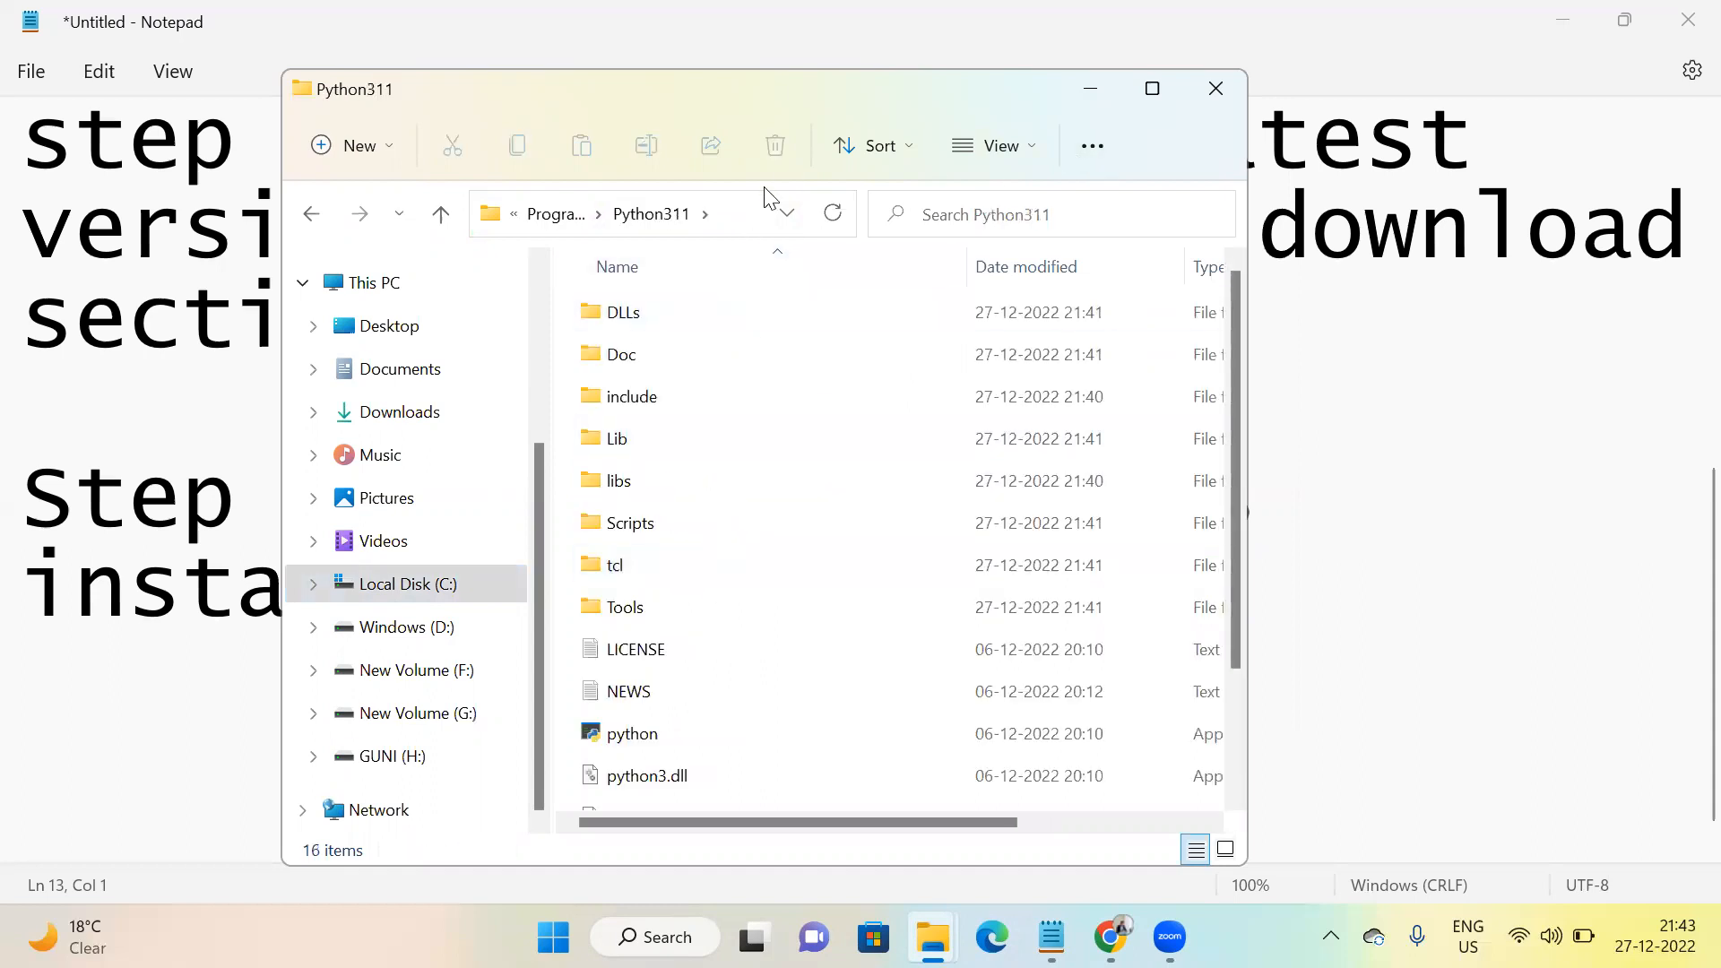
{"action": "left_click", "coordinate": [722, 222]}
{"action": "type", "text": "cmd"}
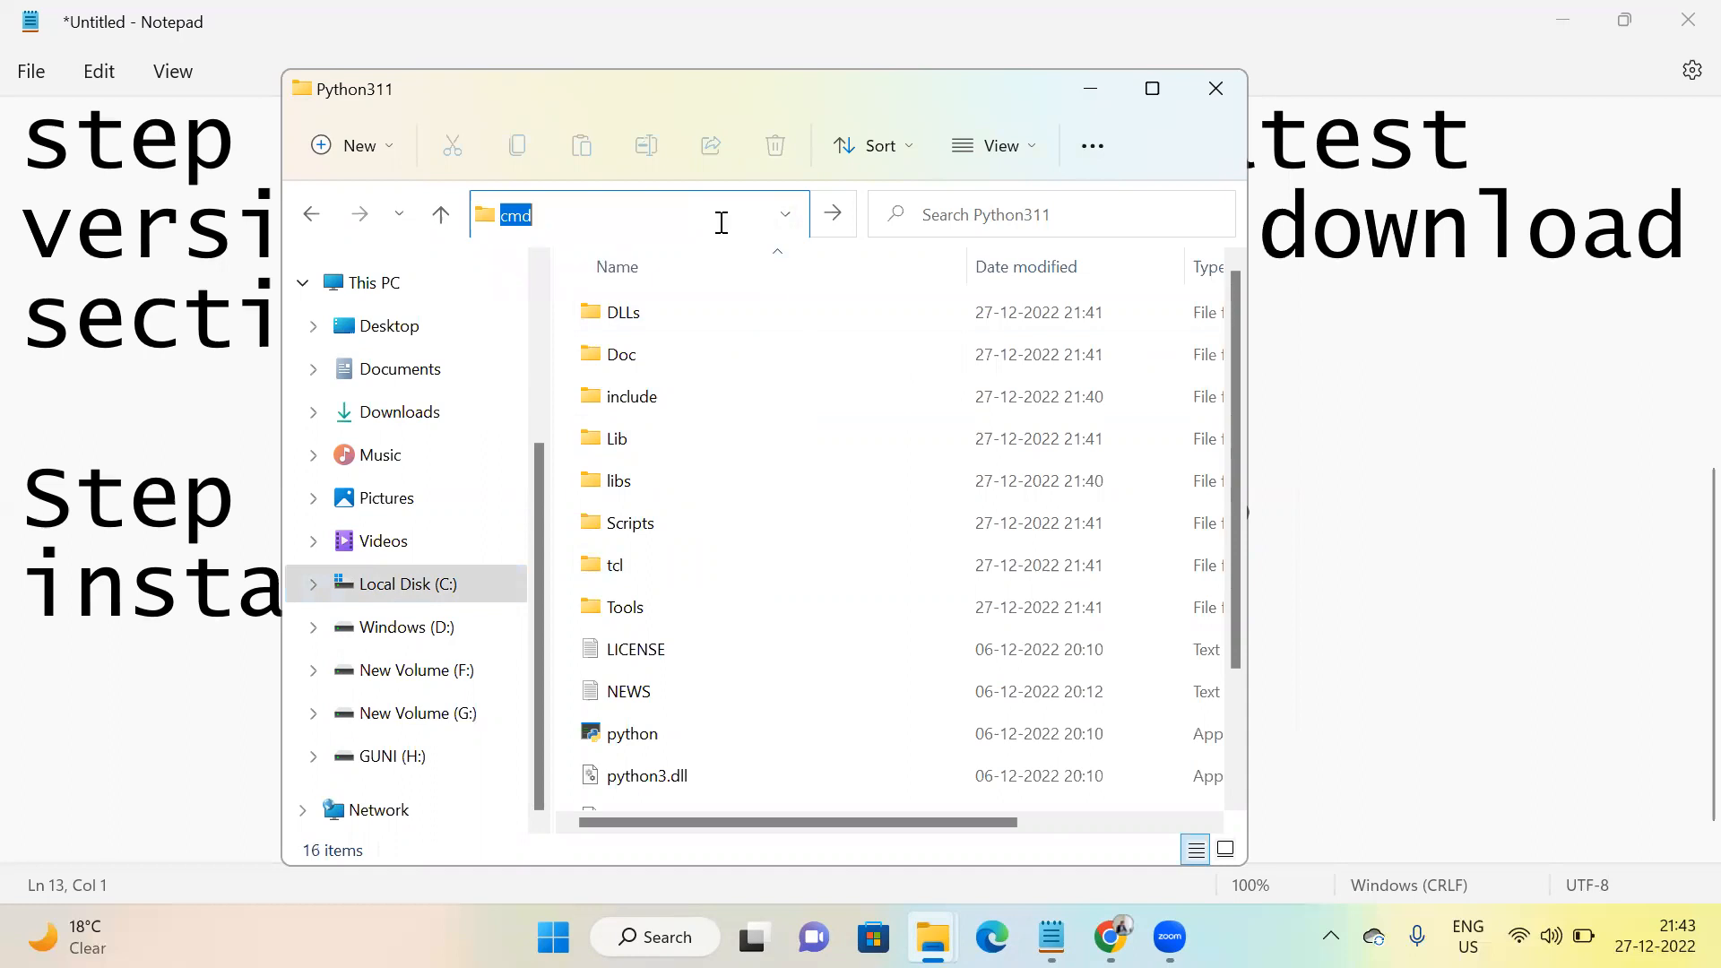
{"action": "key", "text": "Return"}
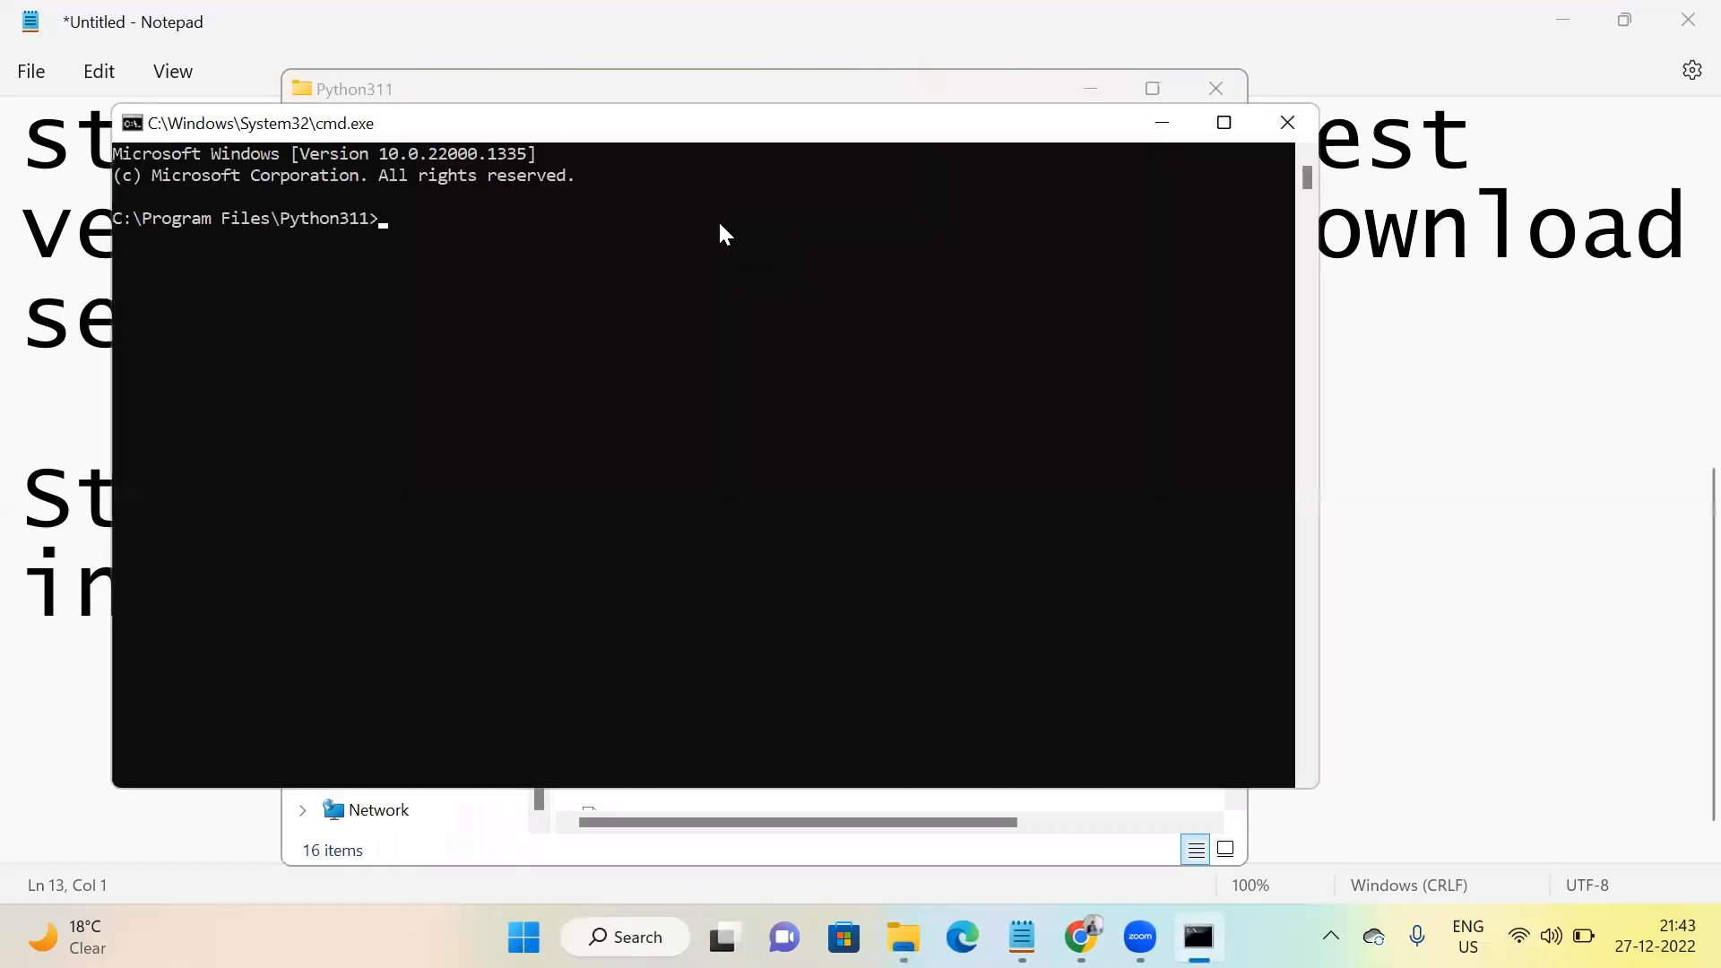
- Try to check the Python version with the commands "pyhton - version" and "pyhton -- version"
{"action": "type", "text": "pyhton - version"}
{"action": "key", "text": "Return"}
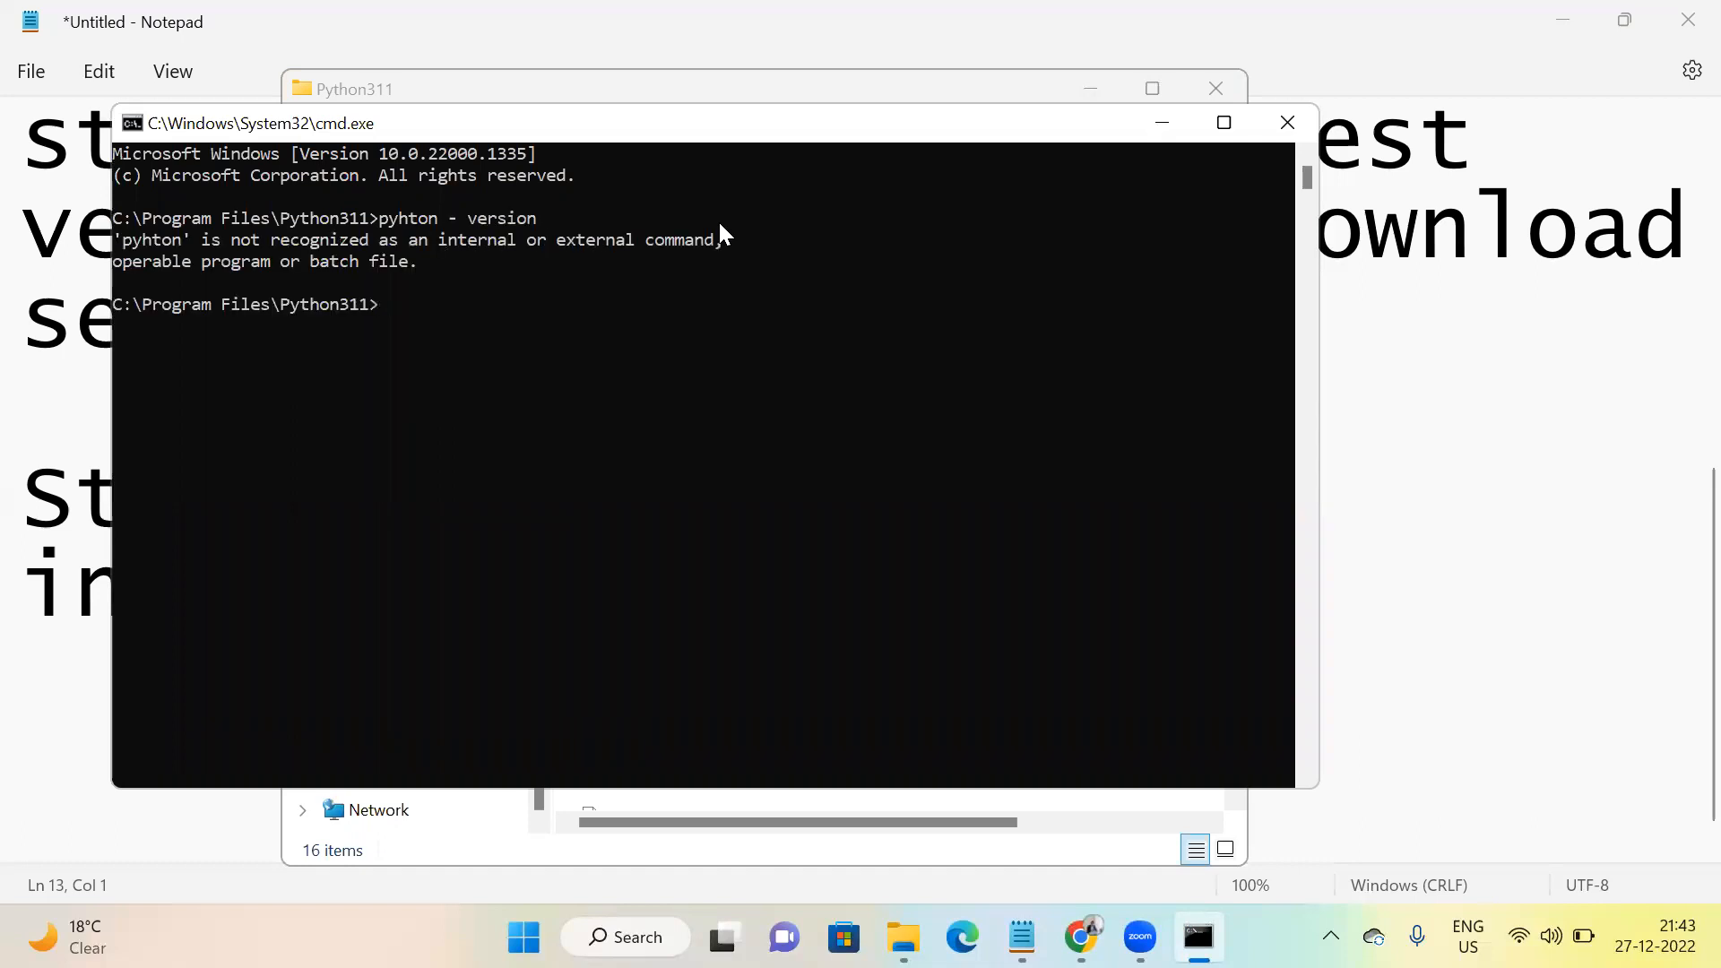
{"action": "key", "text": "Up"}
{"action": "key", "text": "Left"}
{"action": "key", "text": "Left"}
{"action": "key", "text": "Left"}
{"action": "key", "text": "Left"}
{"action": "key", "text": "Left"}
{"action": "key", "text": "Left"}
{"action": "key", "text": "Left"}
{"action": "key", "text": "BackSpace"}
{"action": "key", "text": "BackSpace"}
{"action": "type", "text": "n"}
{"action": "key", "text": "Return"}
{"action": "key", "text": "Up"}
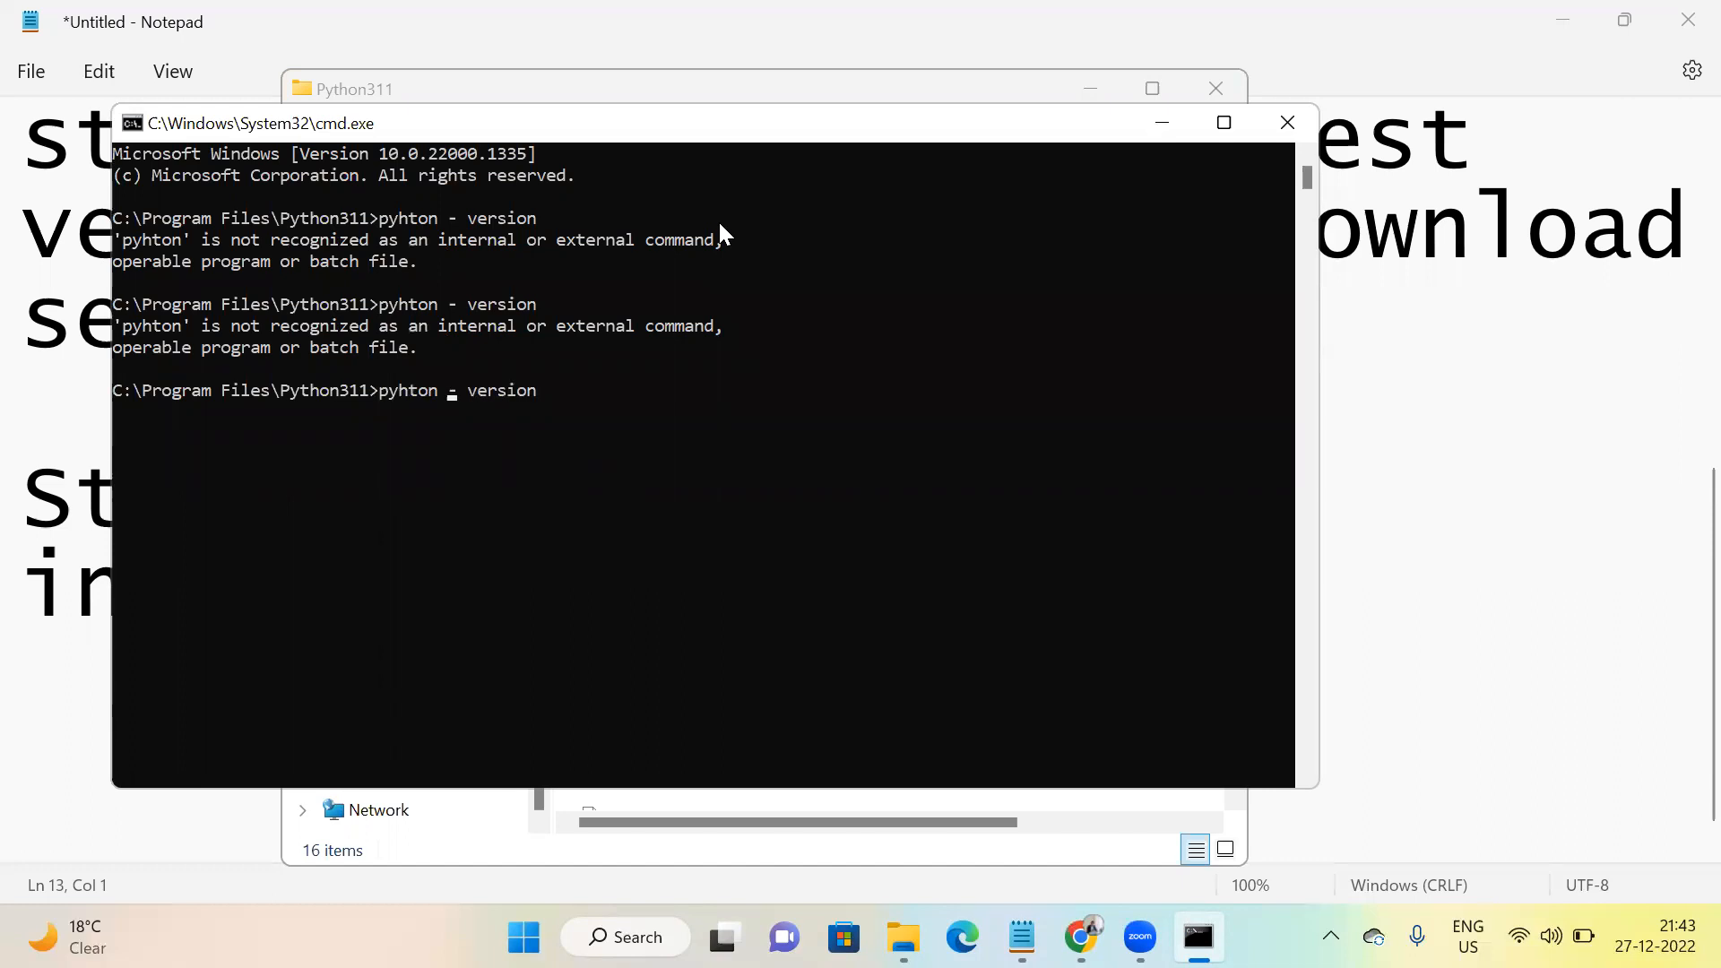
{"action": "type", "text": "-"}
{"action": "key", "text": "Return"}
{"action": "key", "text": "Up"}
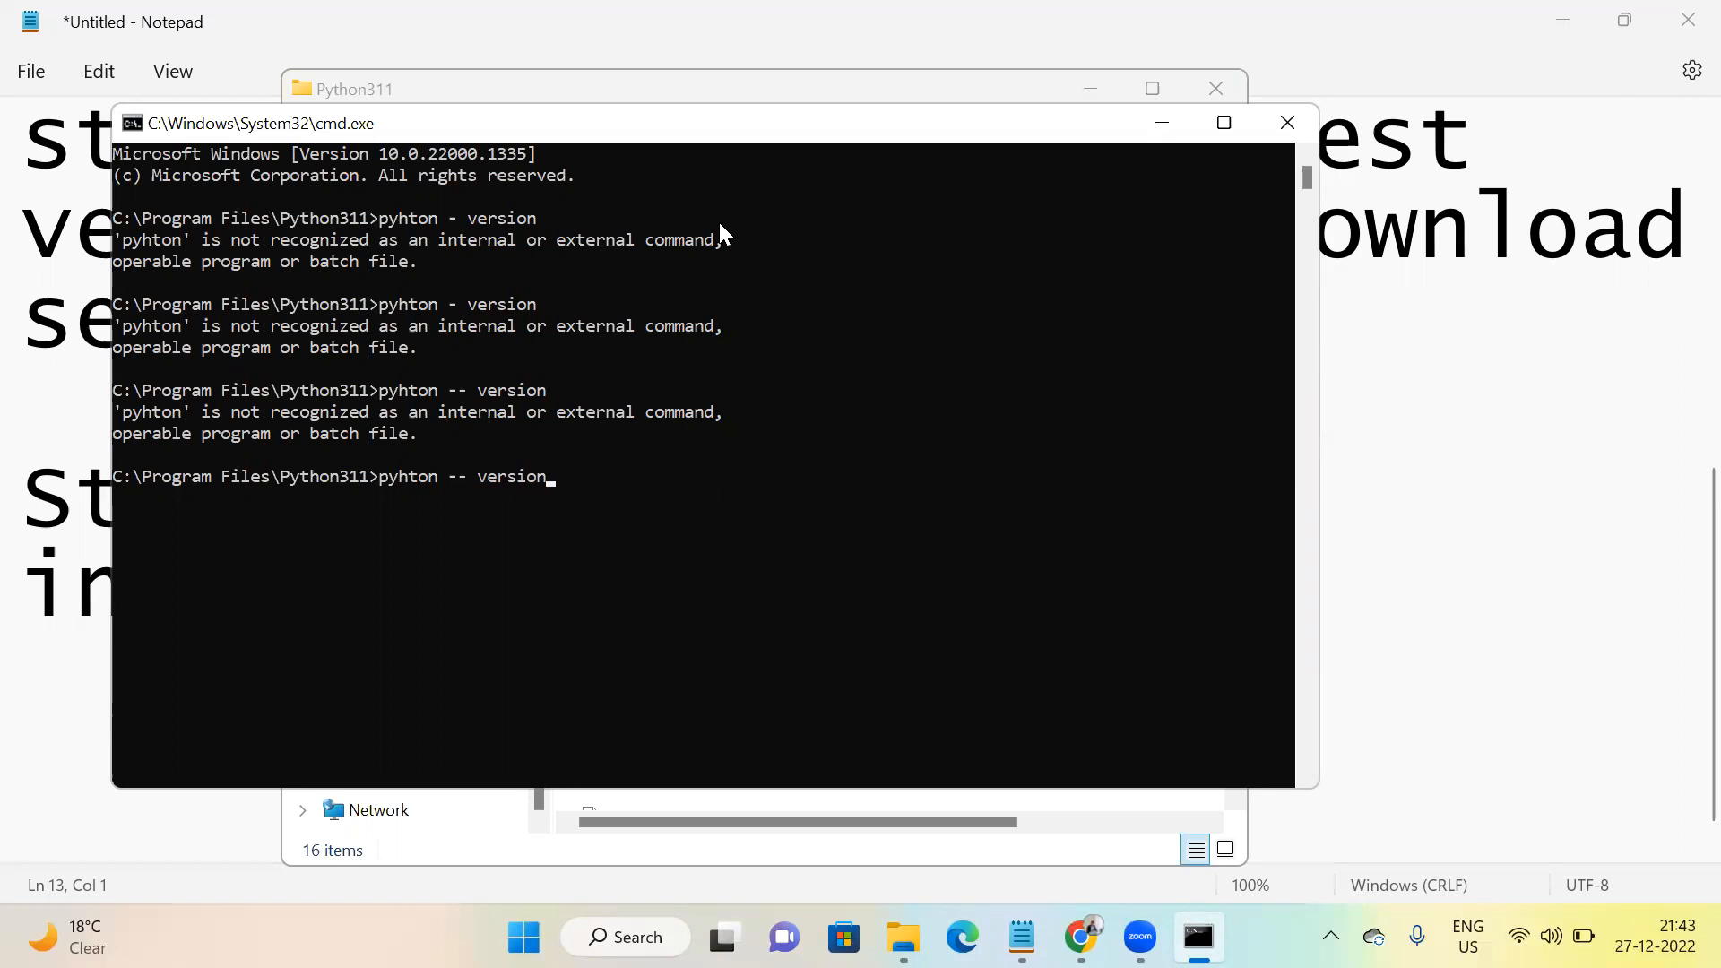
{"action": "key", "text": "Return"}
- Run "python - version", then highlight the mistyped command and the Python version output for comparison
{"action": "type", "text": "python"}
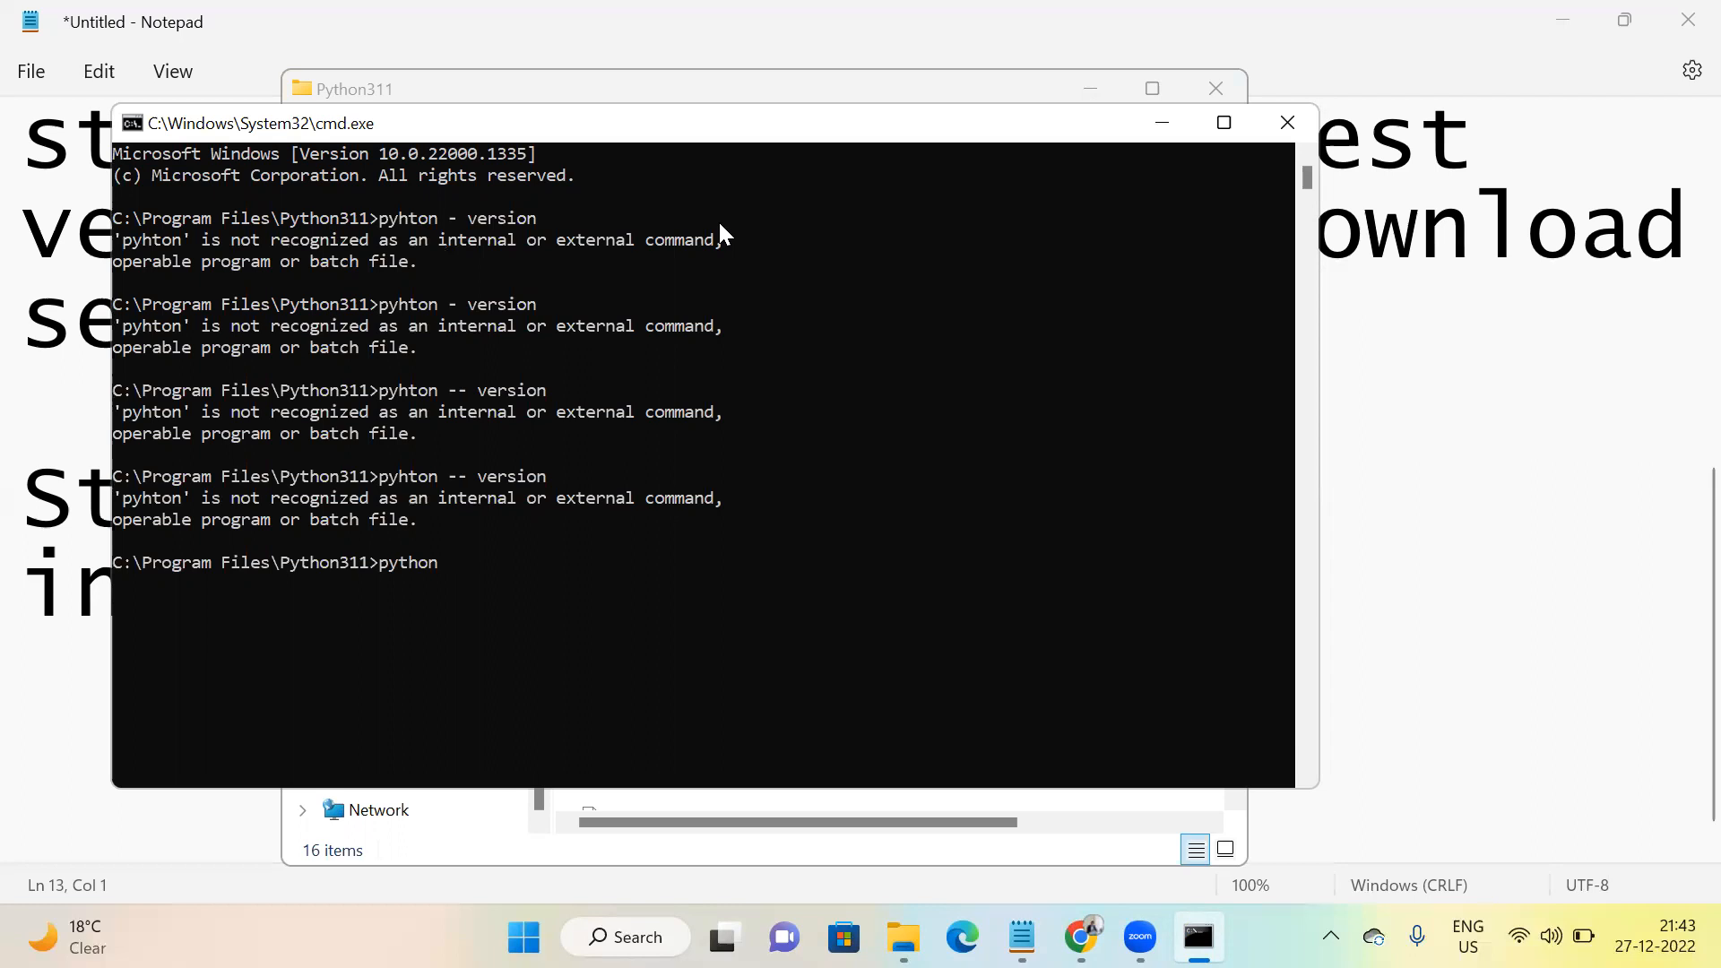
{"action": "type", "text": " - version"}
{"action": "key", "text": "Return"}
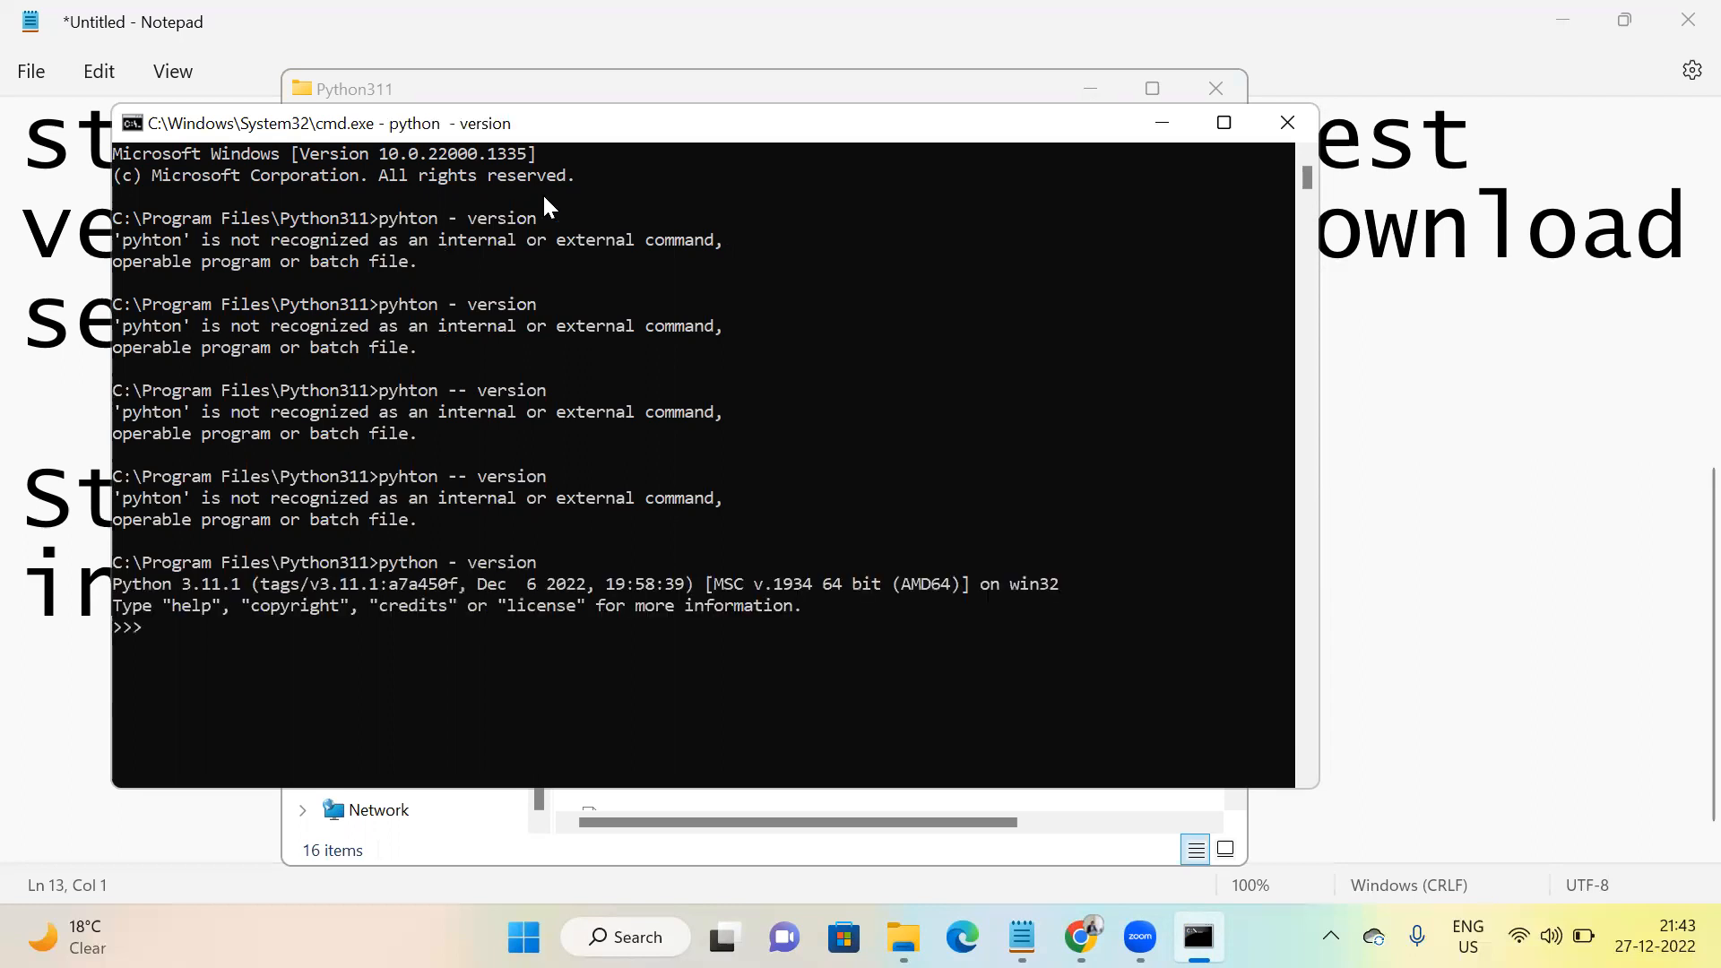
{"action": "left_click_drag", "start_coordinate": [441, 478], "coordinate": [375, 477]}
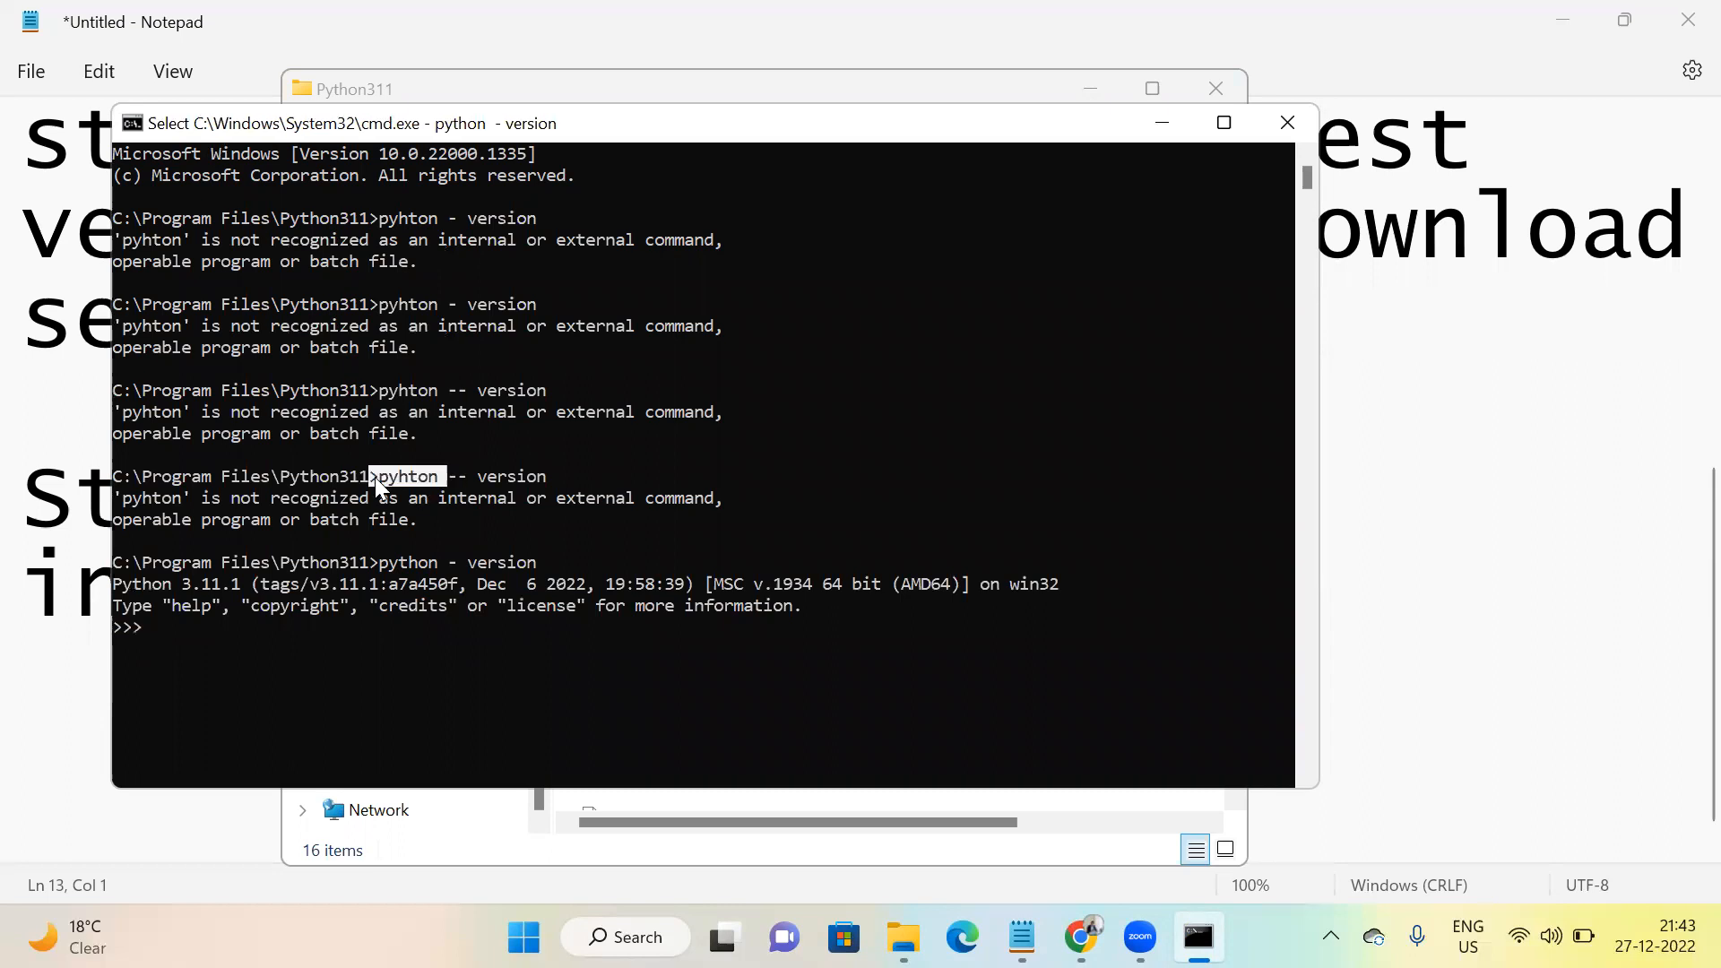
{"action": "scroll", "coordinate": [350, 387], "scroll_direction": "down", "scroll_amount": 1}
{"action": "left_click_drag", "start_coordinate": [199, 565], "coordinate": [112, 520]}
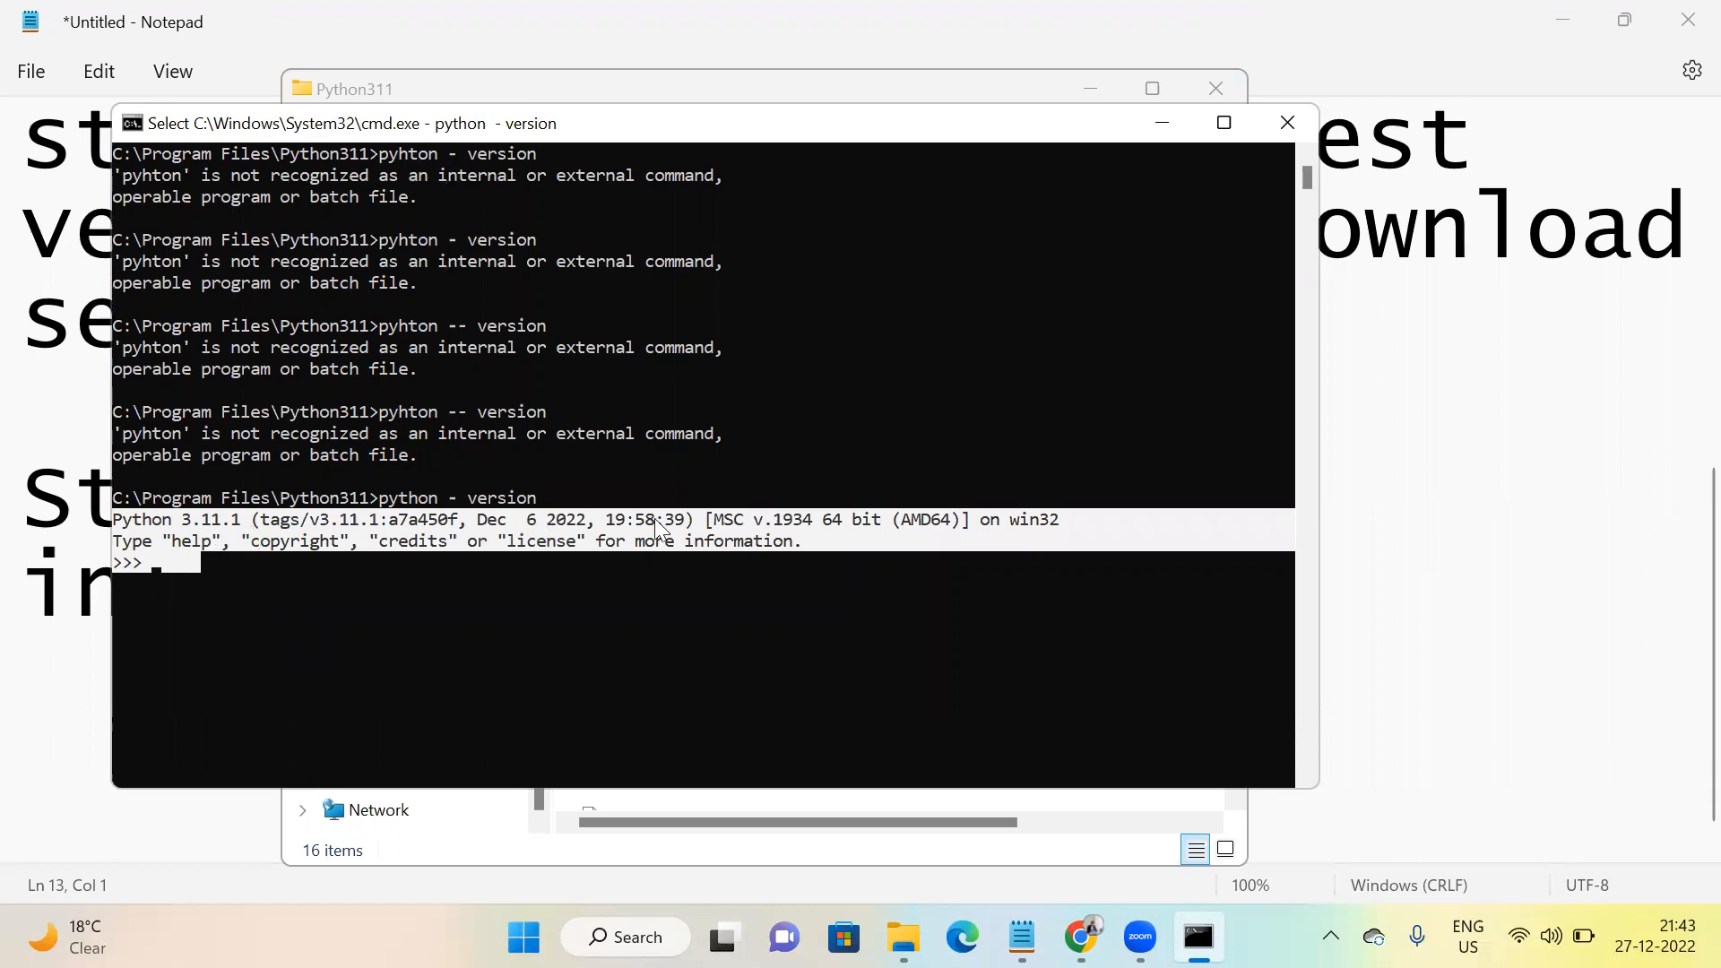
{"action": "left_click", "coordinate": [176, 570]}
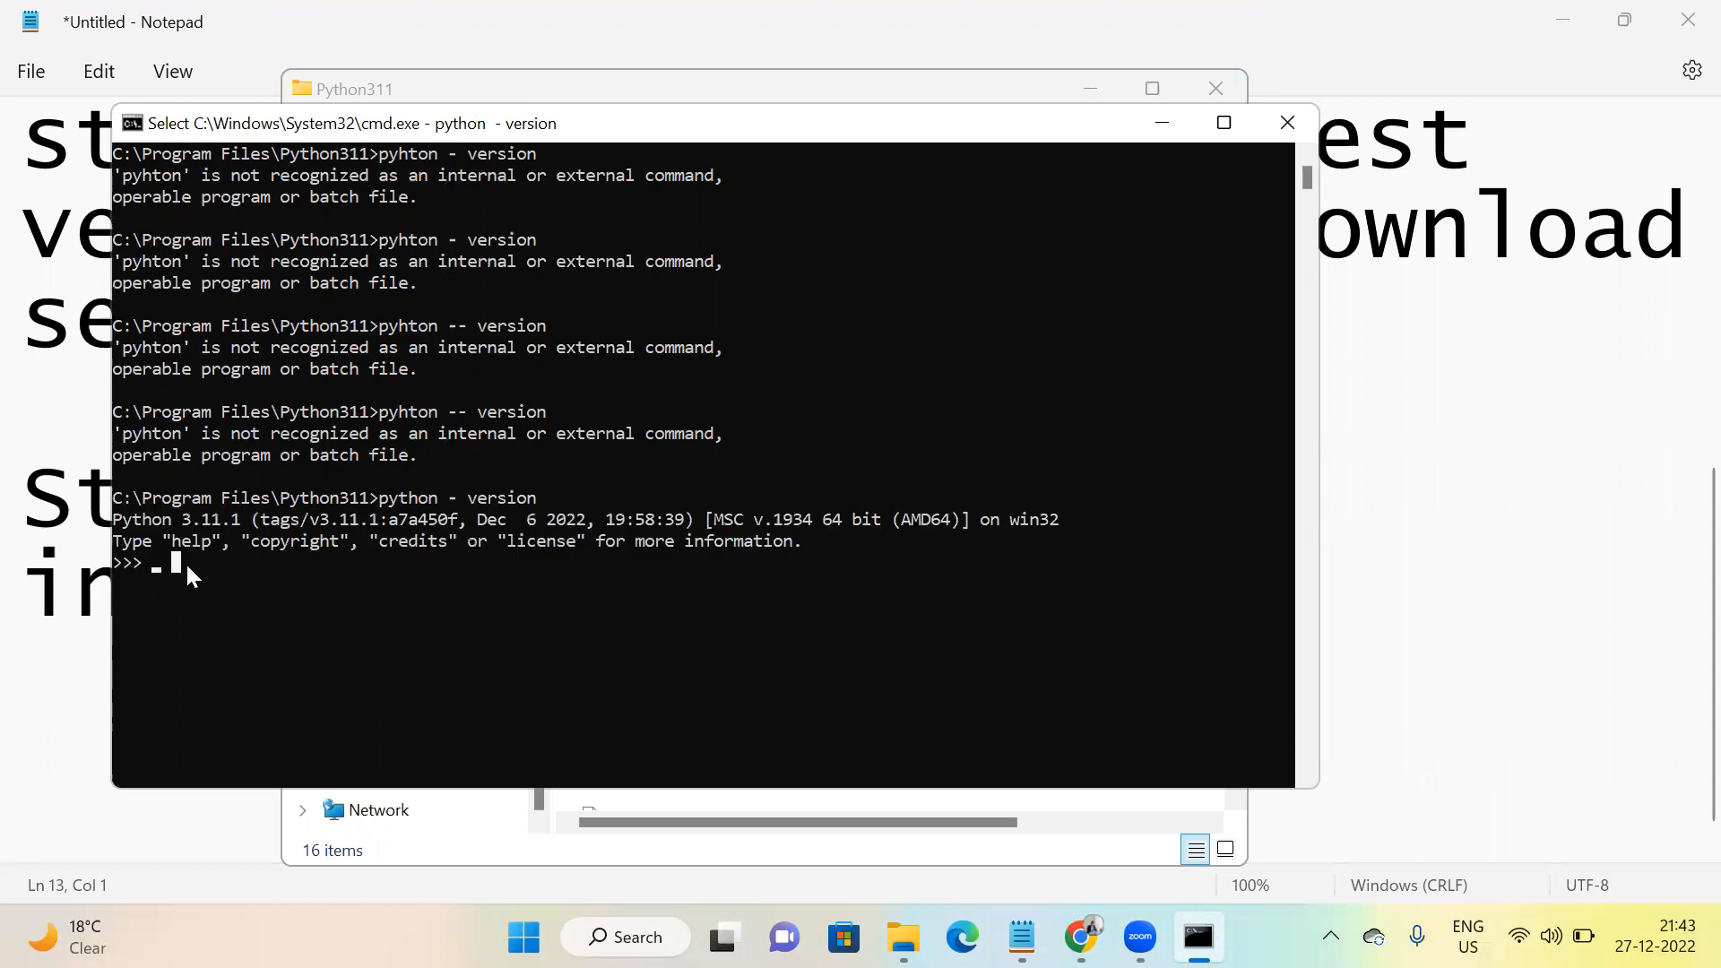
- At the Python prompt, run a print statement with "My Name is Prof." followed by the presenter's full name, ending in "])"
{"action": "type", "text": "pr"}
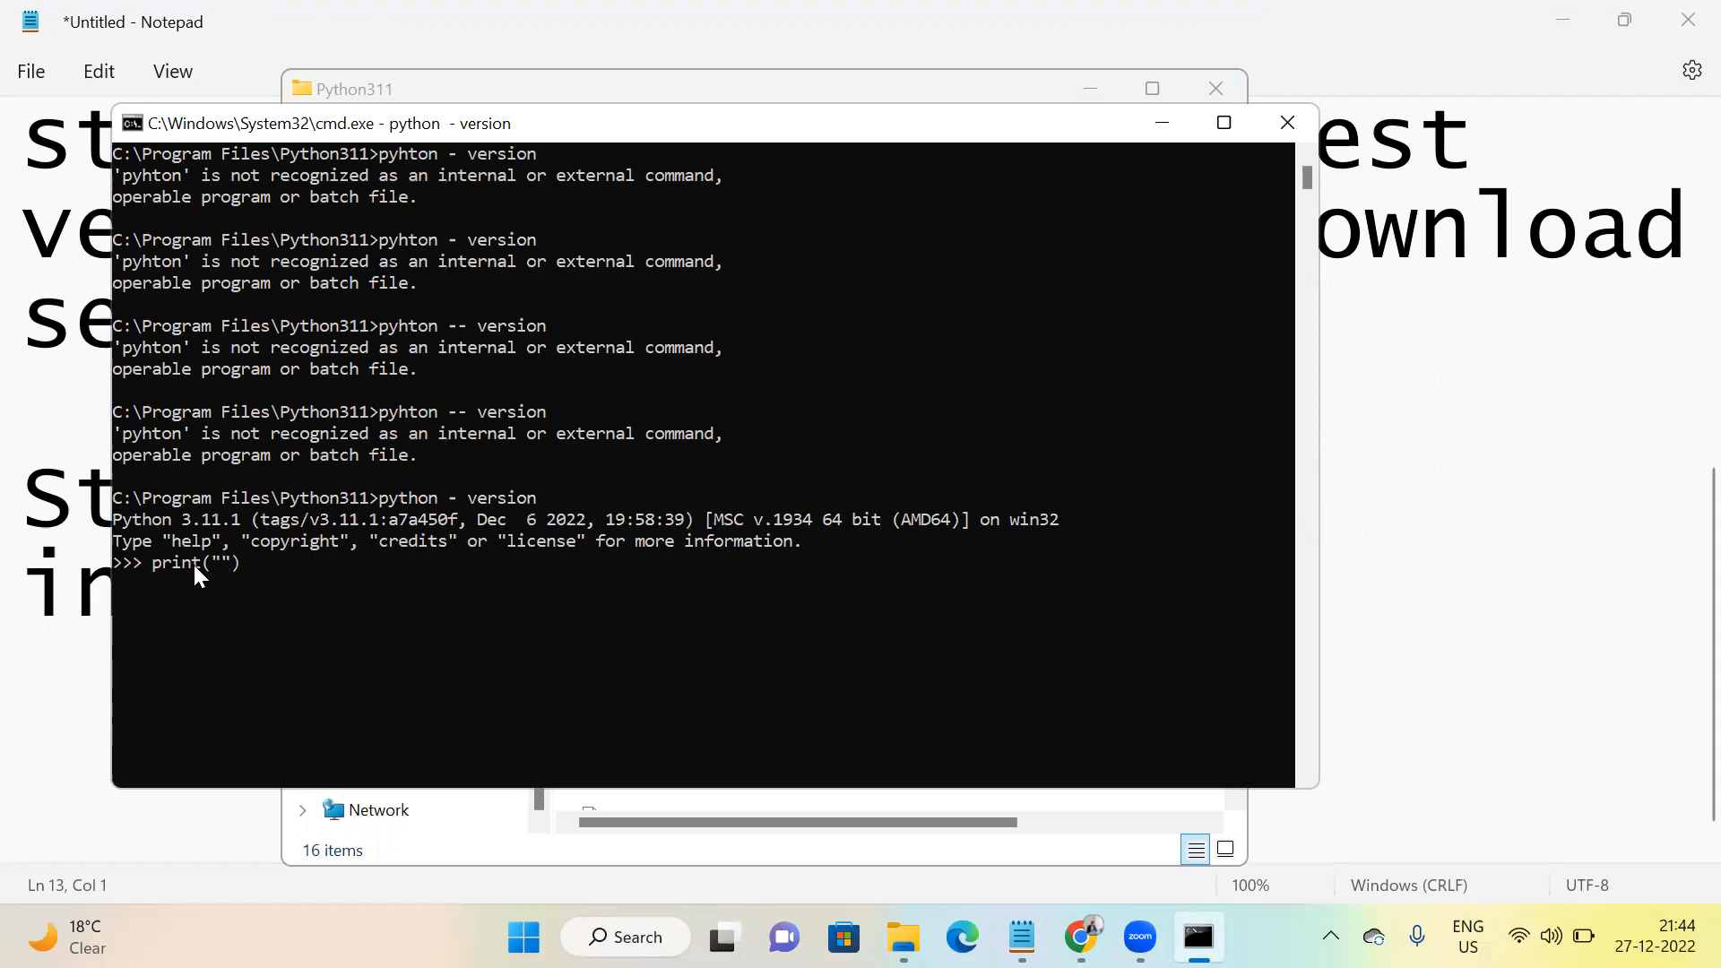
{"action": "type", "text": "int(\""}
{"action": "type", "text": "My Name is"}
{"action": "type", "text": " Prof"}
{"action": "type", "text": ". Rahul Jain"}
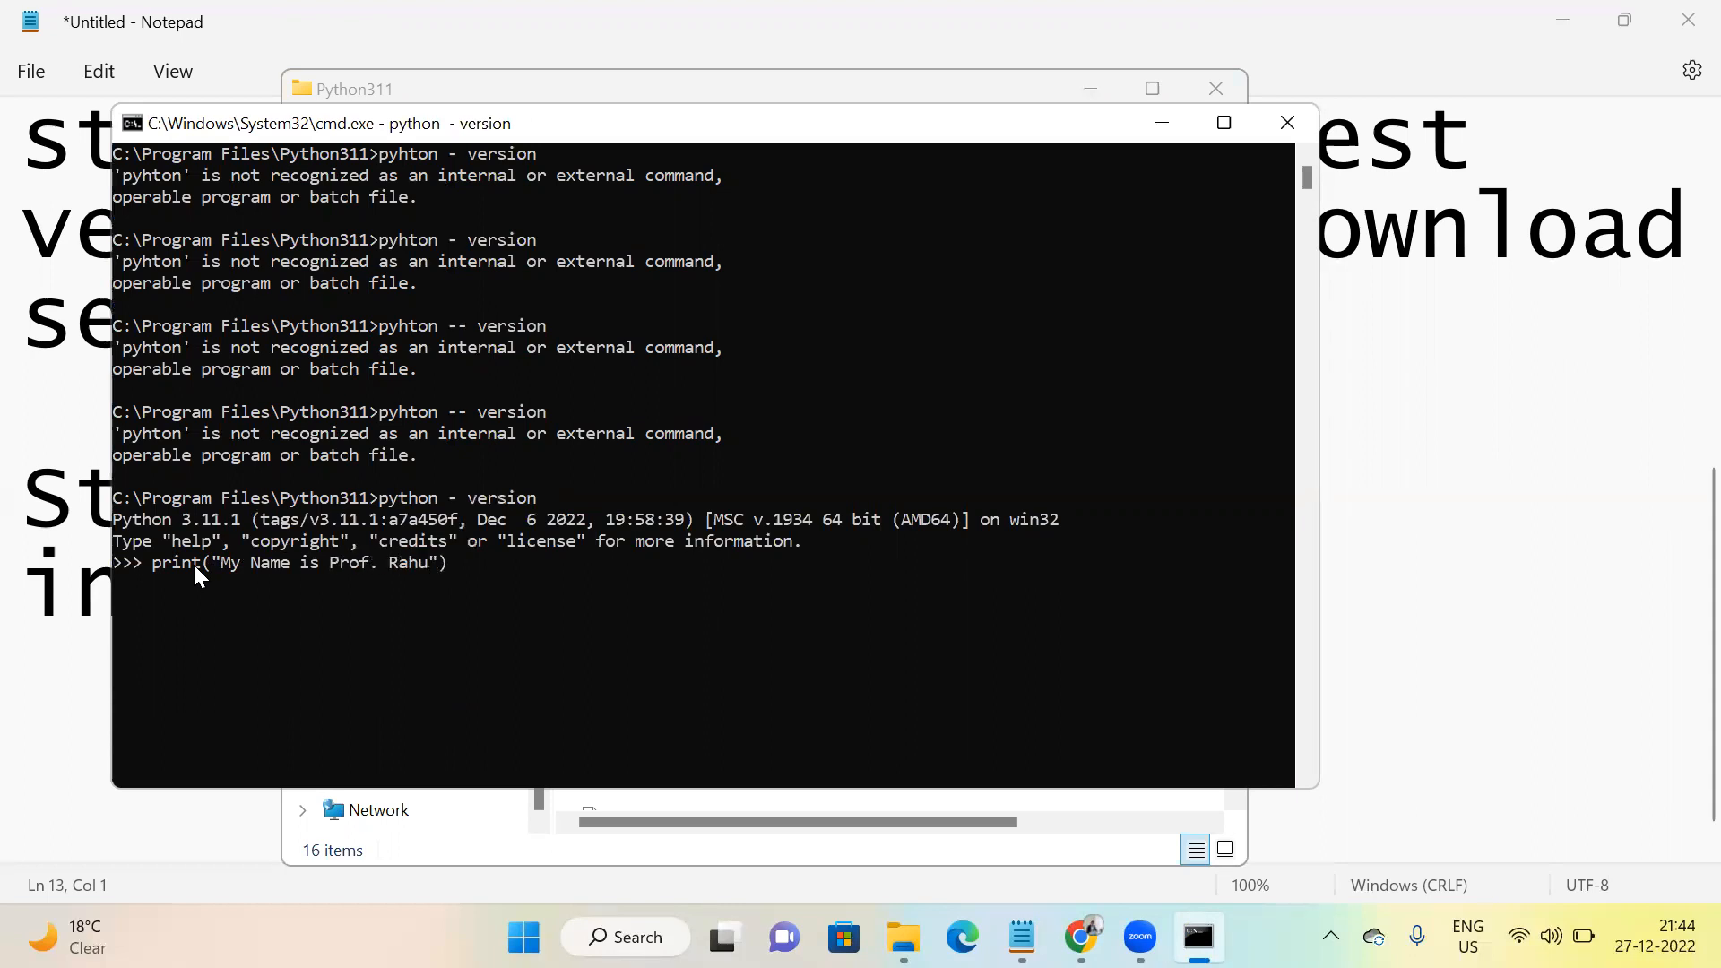
{"action": "type", "text": "\"])"}
{"action": "key", "text": "Return"}
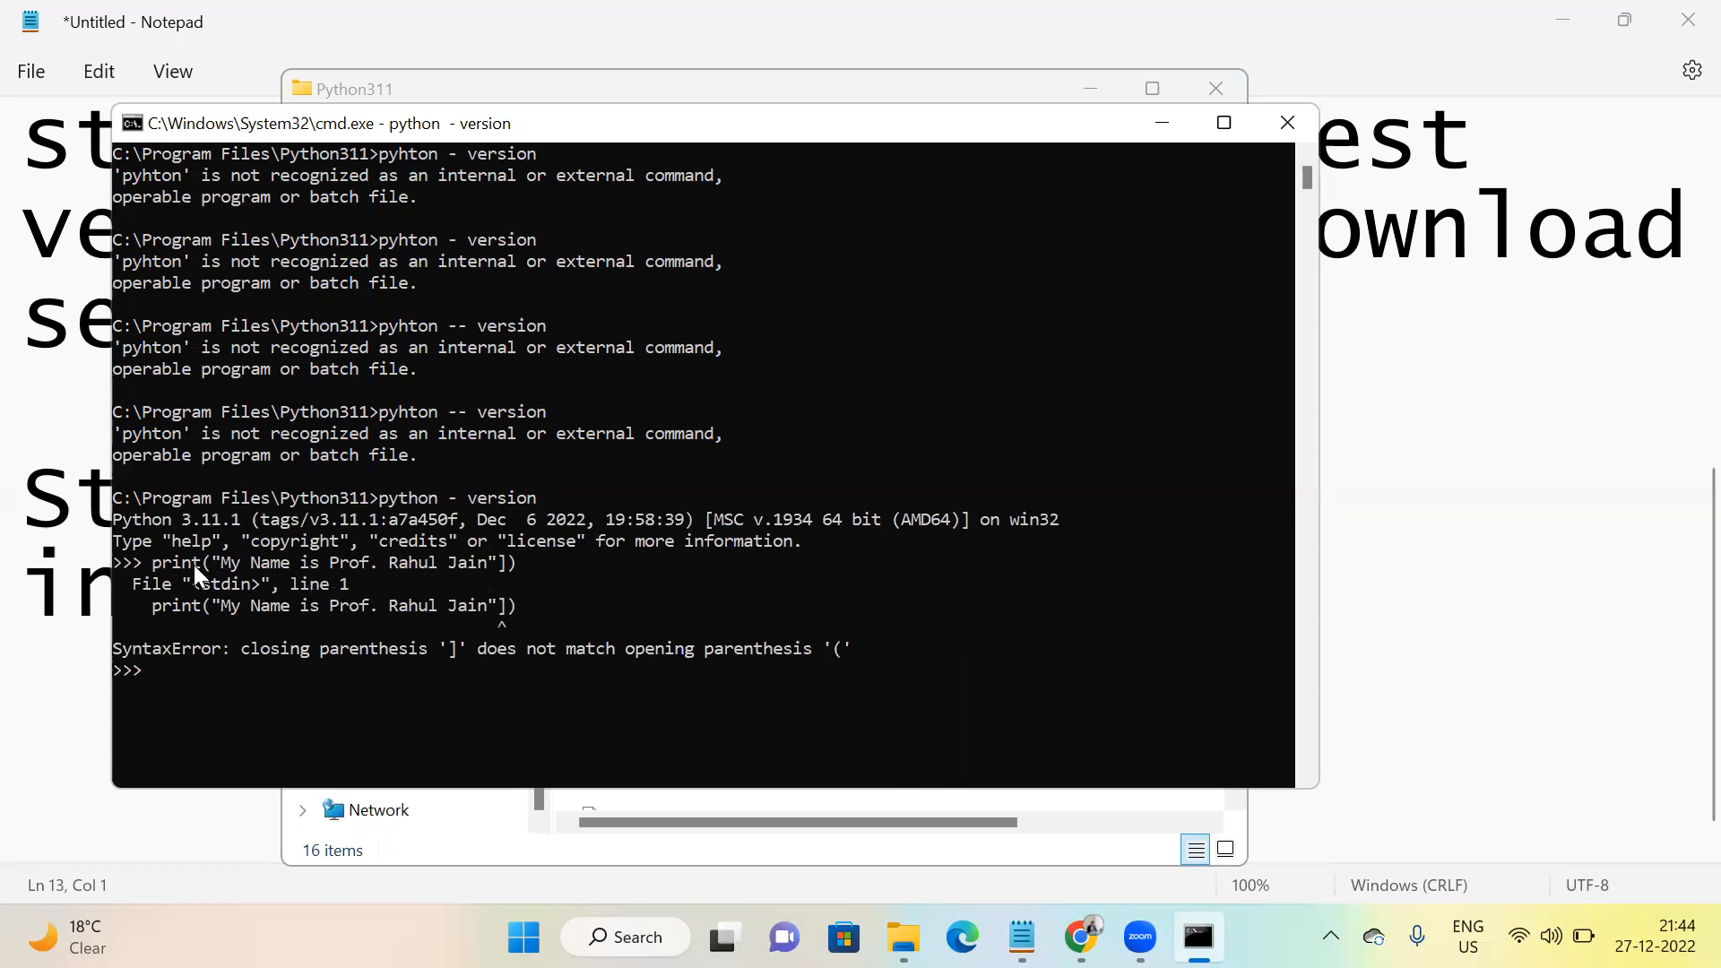
- Remove the stray square bracket from the print statement and run it again
{"action": "key", "text": "Up"}
{"action": "key", "text": "Left"}
{"action": "key", "text": "BackSpace"}
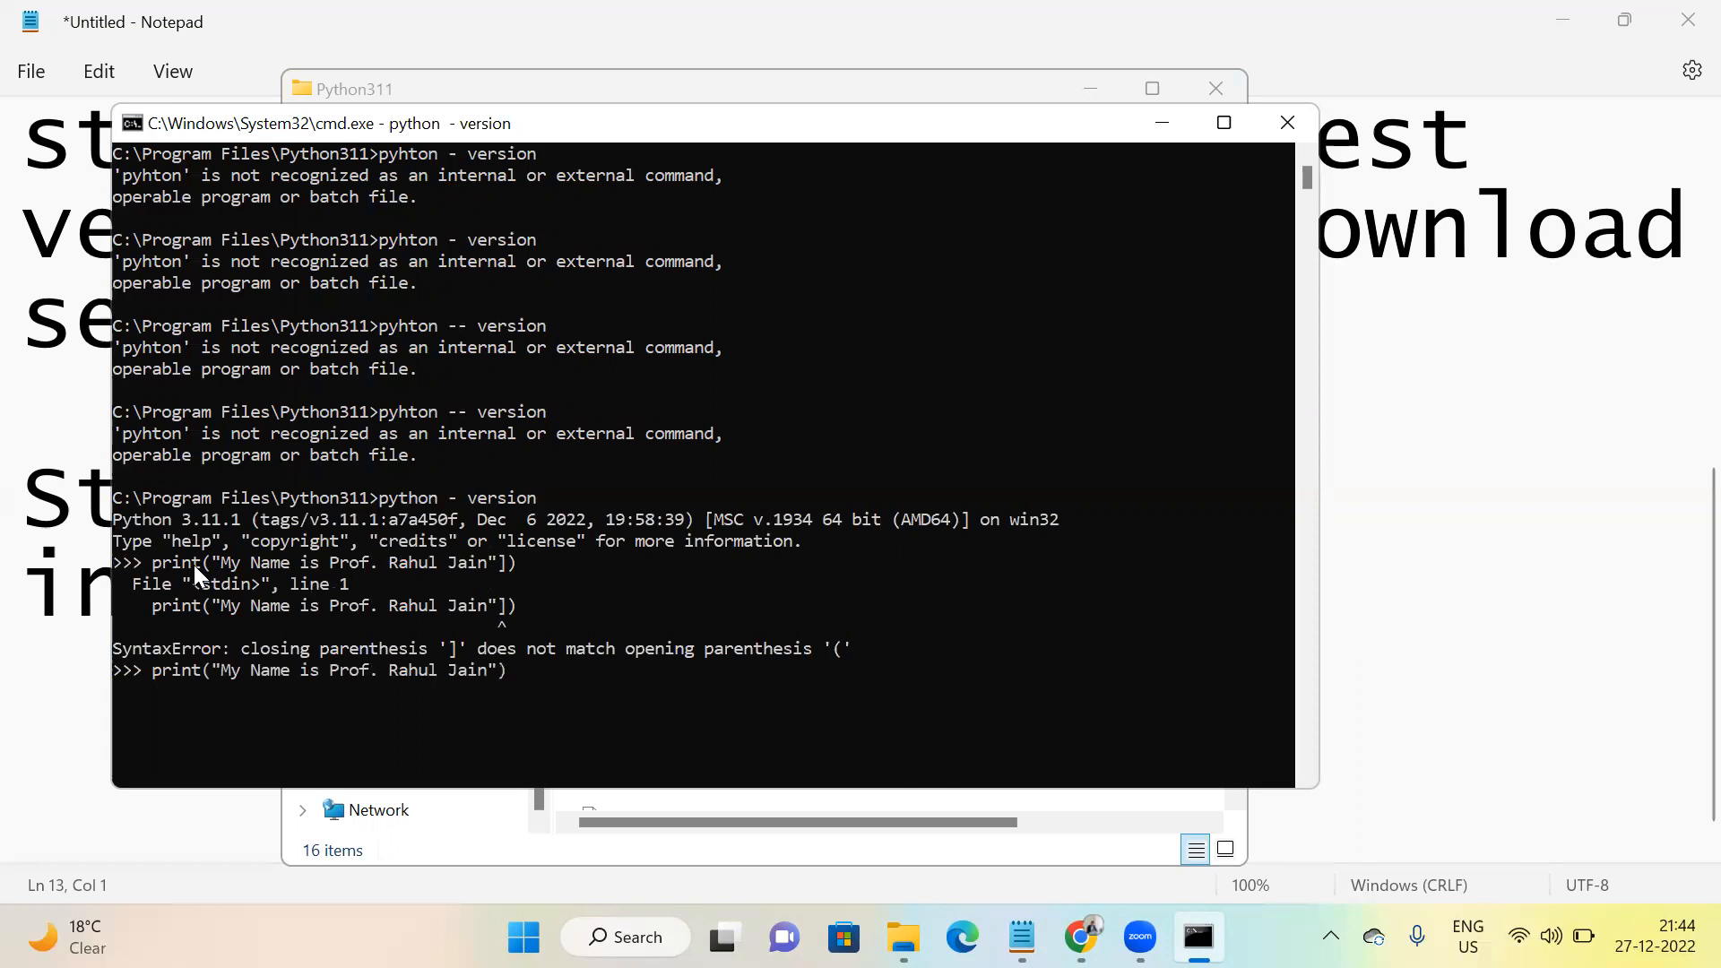
{"action": "key", "text": "Return"}
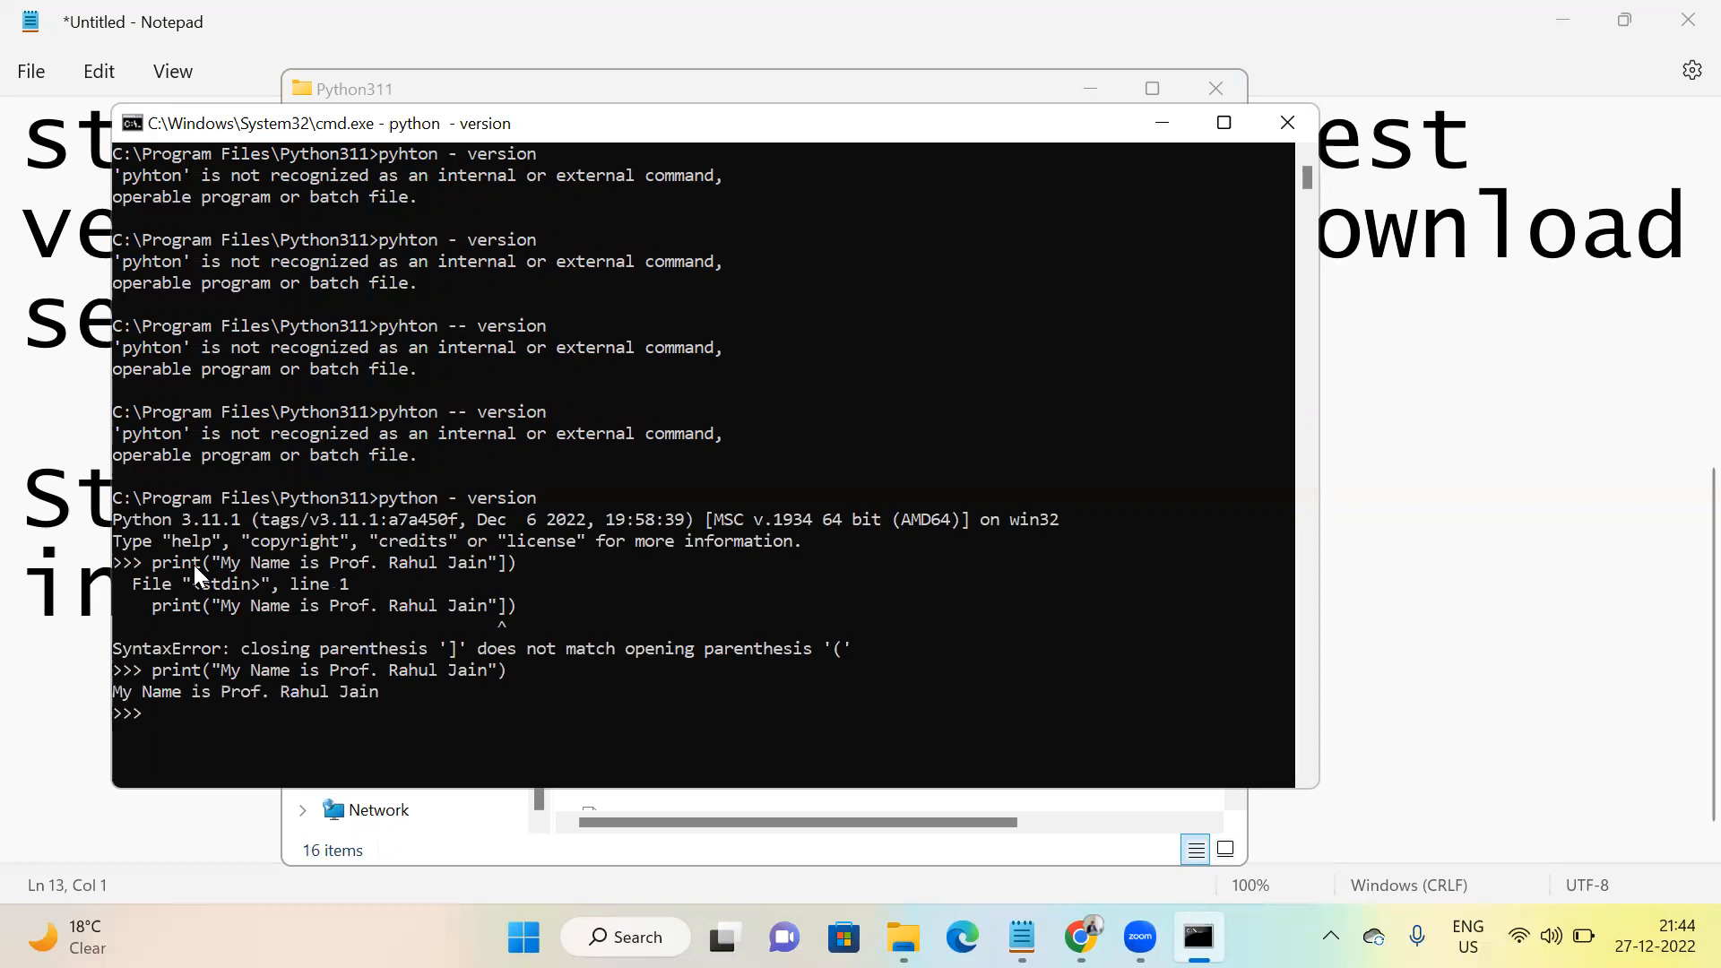
- Highlight the corrected print statement and its output at the Python prompt, and minimize the Command Prompt window
{"action": "left_click_drag", "start_coordinate": [415, 671], "coordinate": [208, 693]}
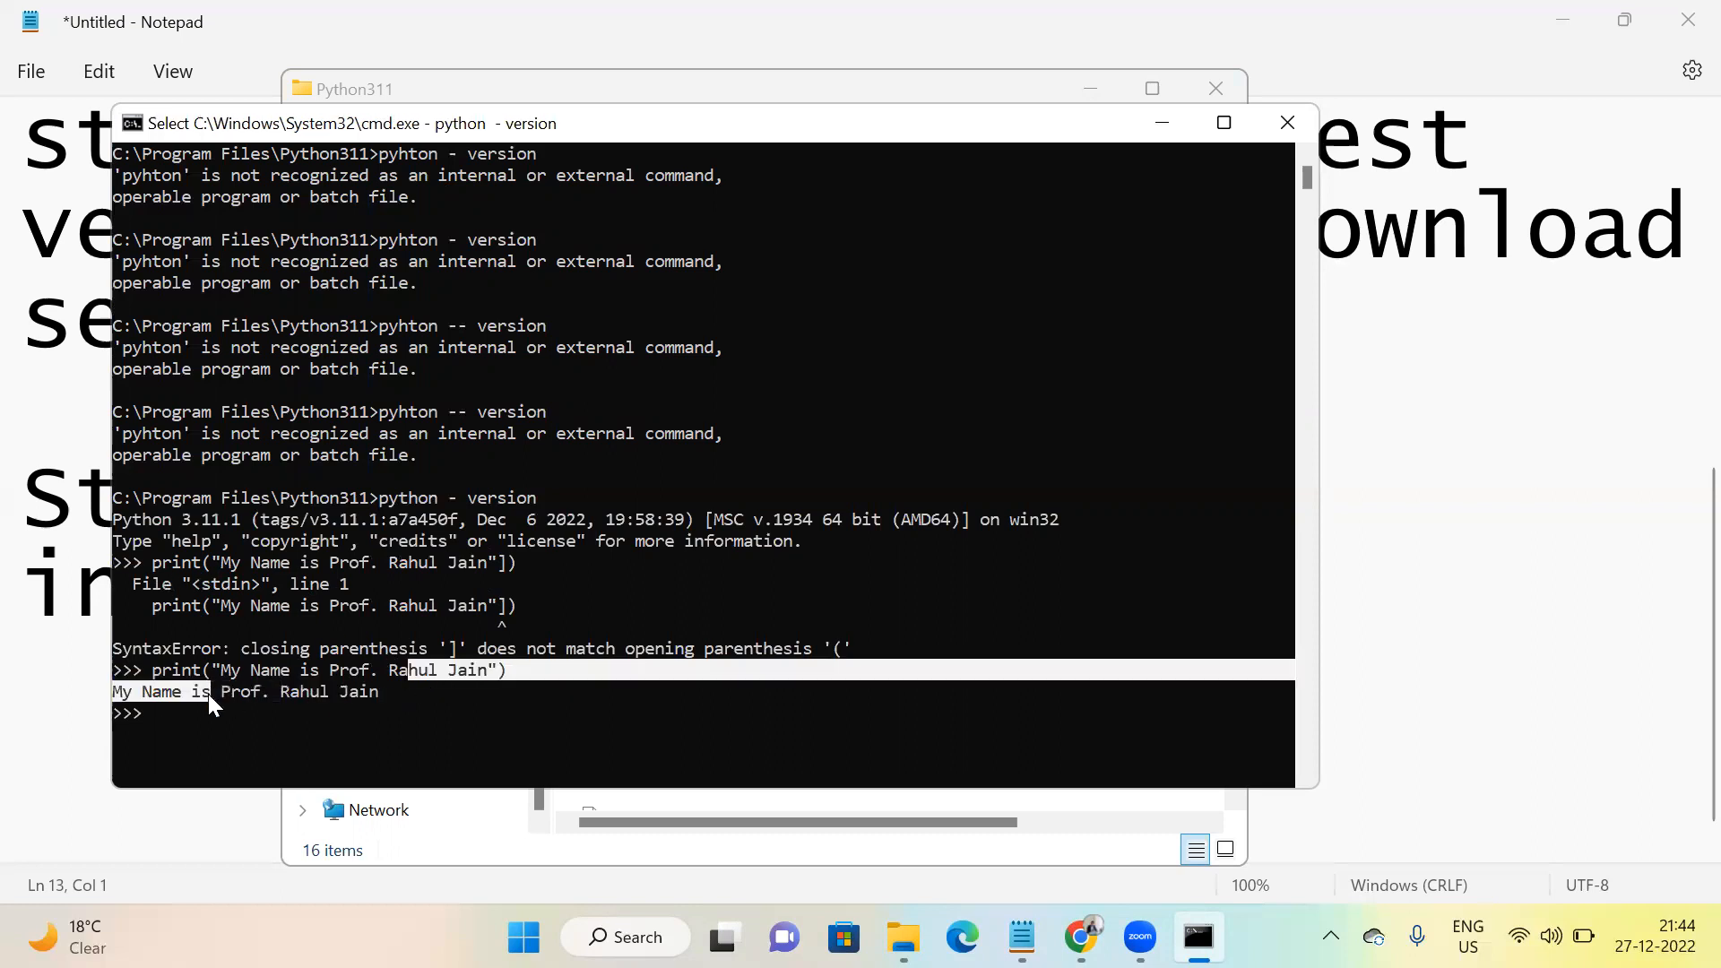
{"action": "left_click", "coordinate": [382, 691]}
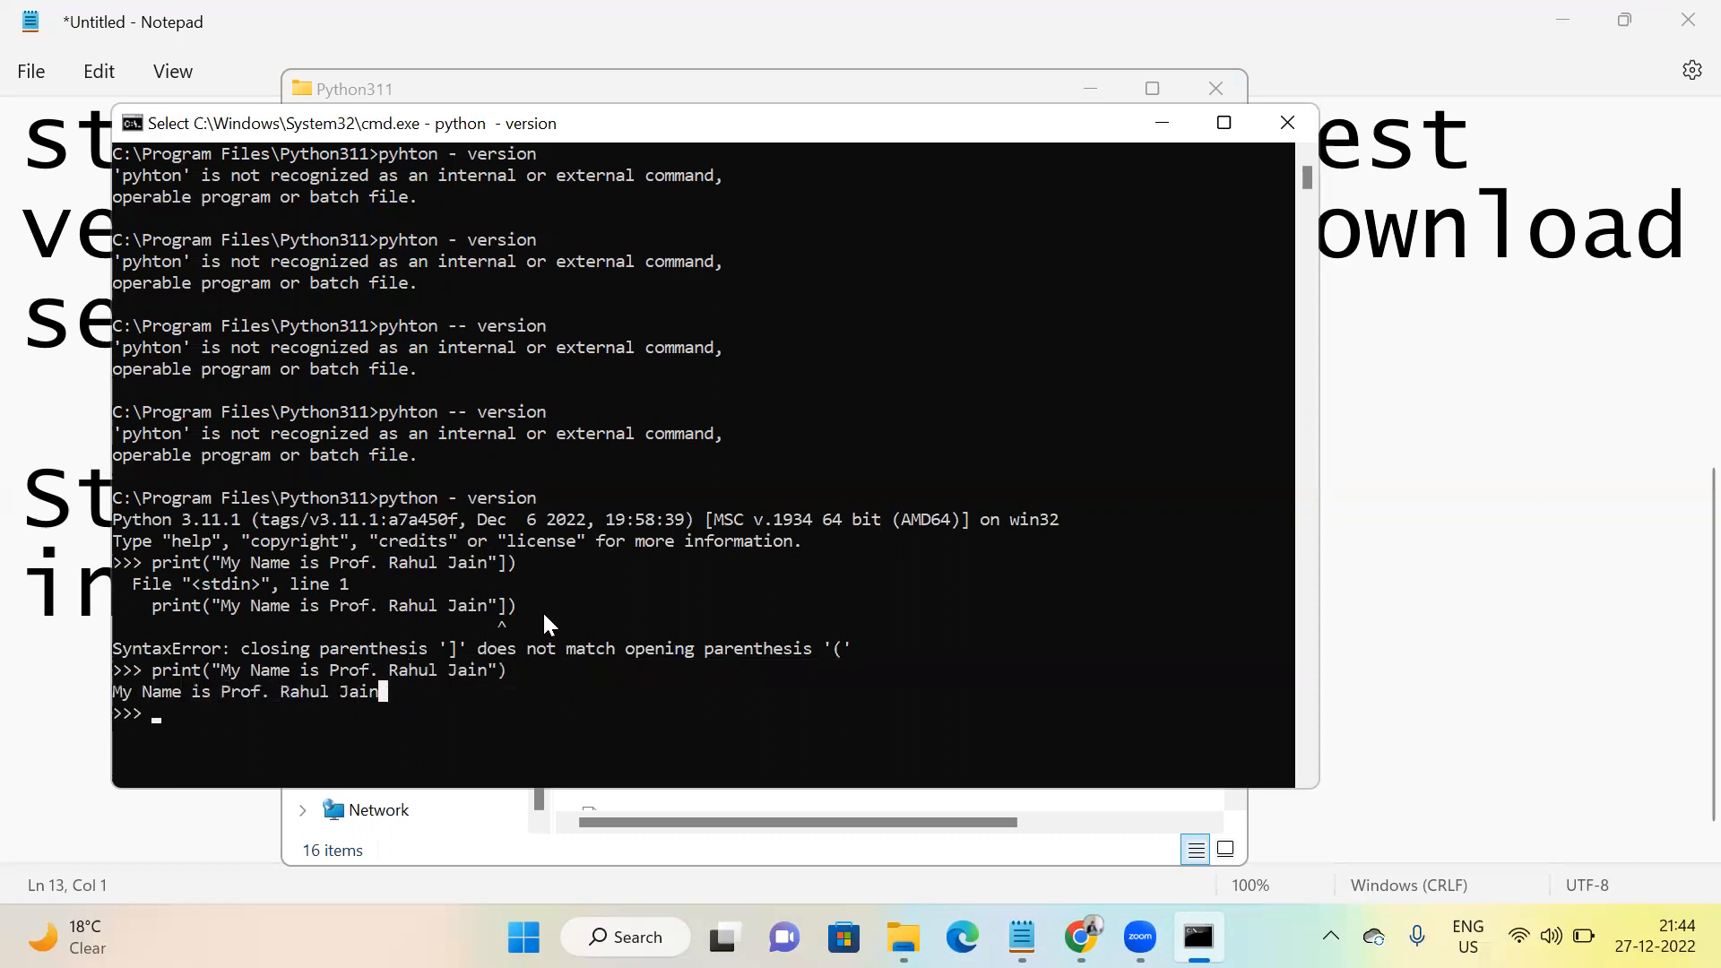
{"action": "left_click", "coordinate": [1170, 111]}
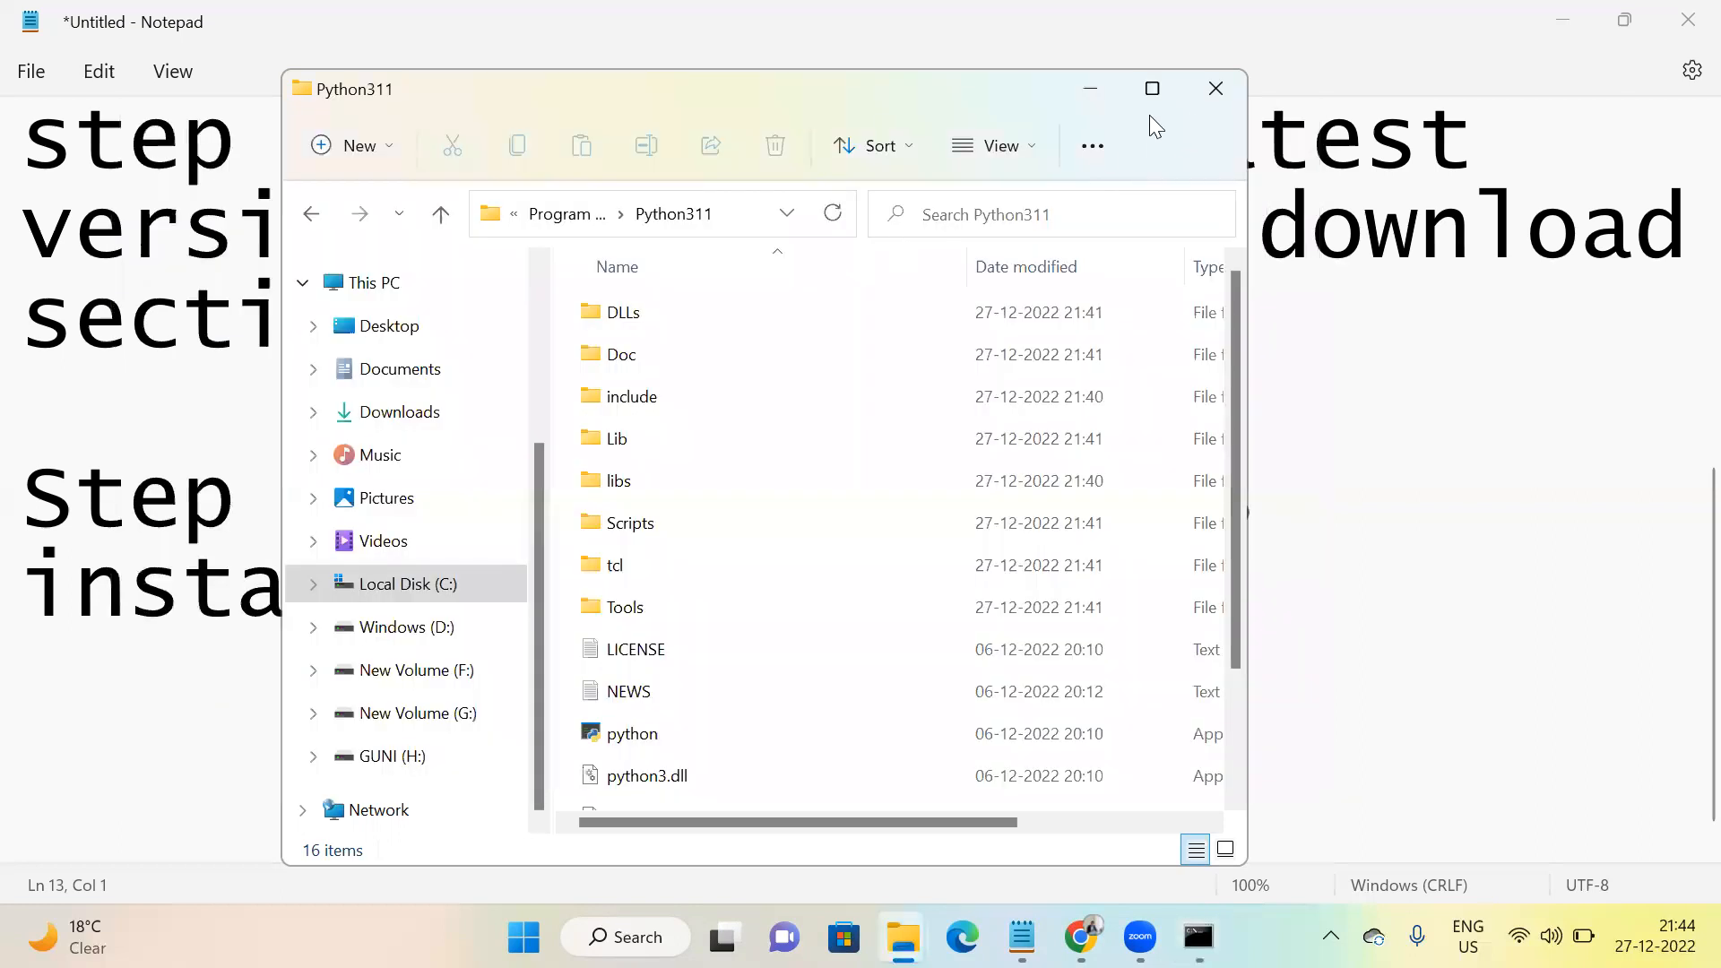
- Maximize the Python311 folder window and look through the installed files and subfolders
{"action": "double_click", "coordinate": [880, 120]}
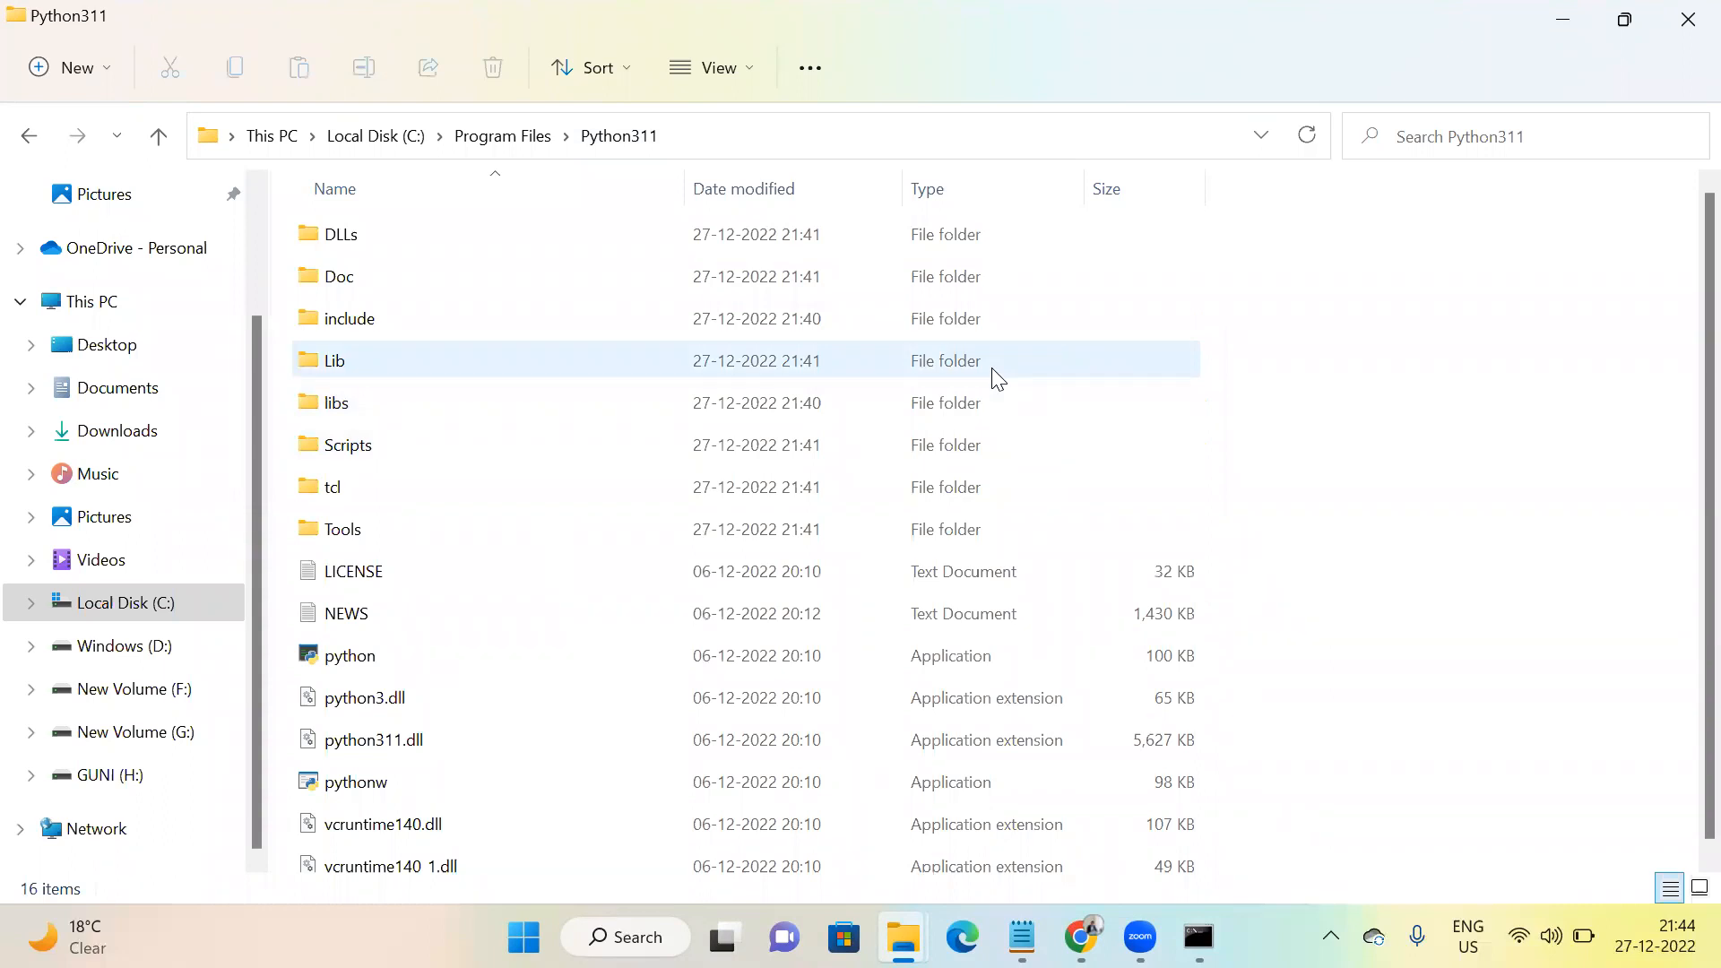
{"action": "scroll", "coordinate": [997, 379], "scroll_direction": "down", "scroll_amount": 1}
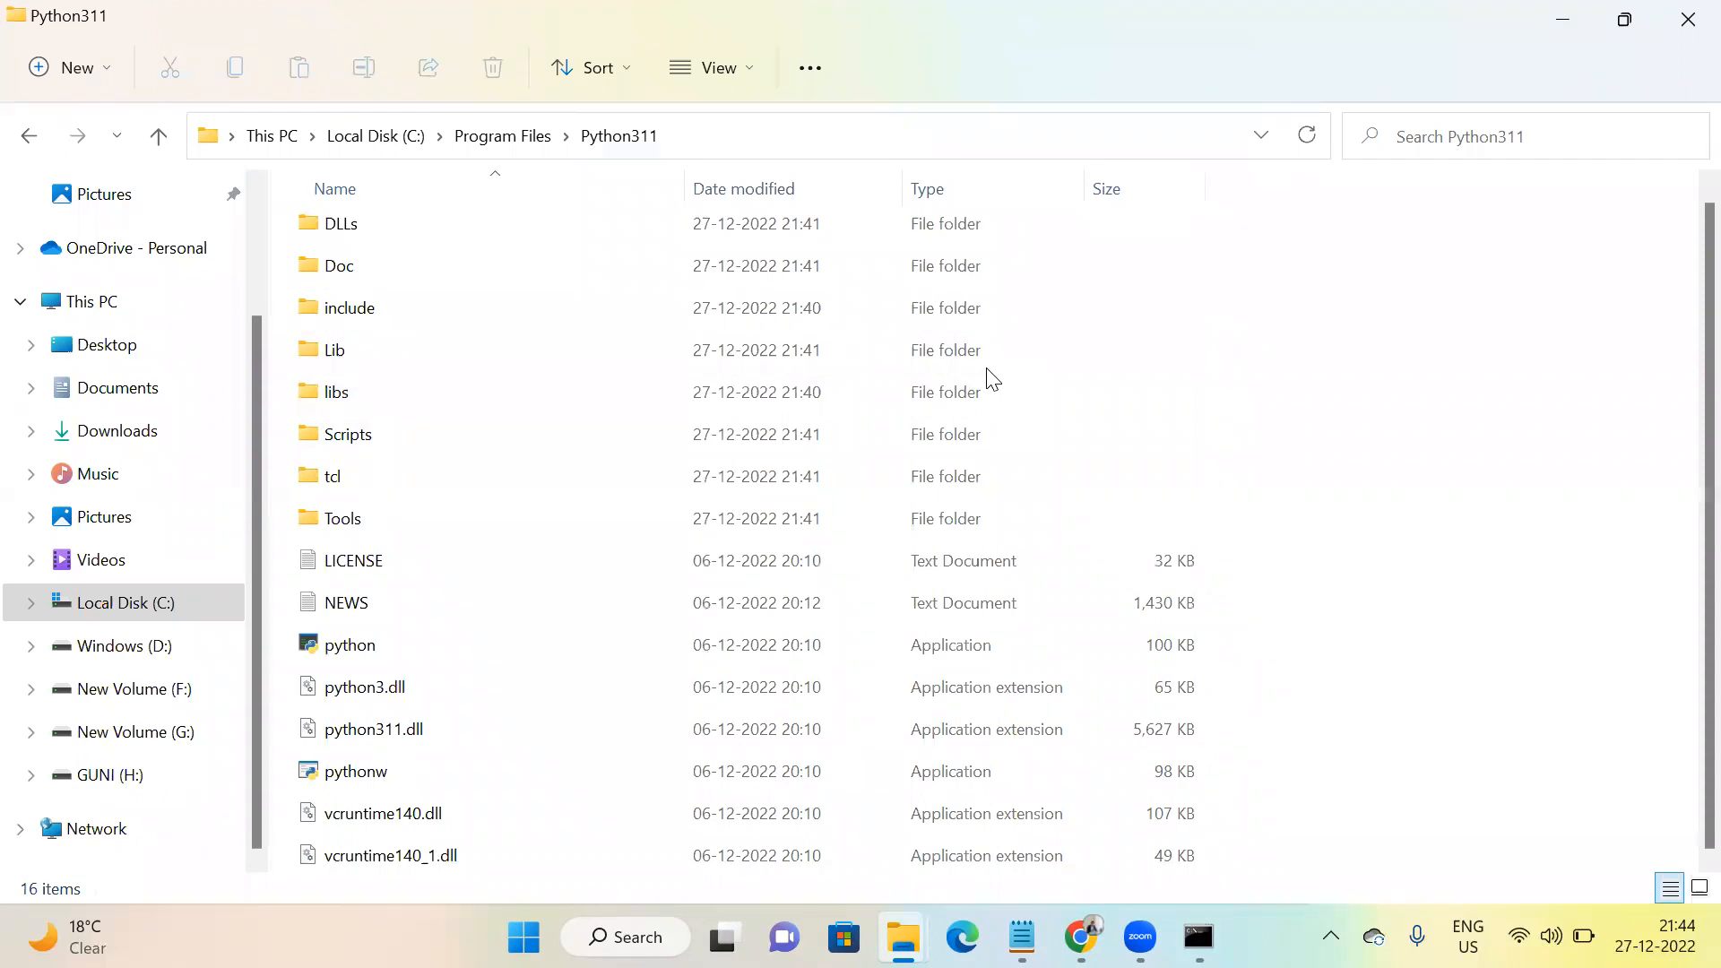
{"action": "scroll", "coordinate": [993, 379], "scroll_direction": "up", "scroll_amount": 1}
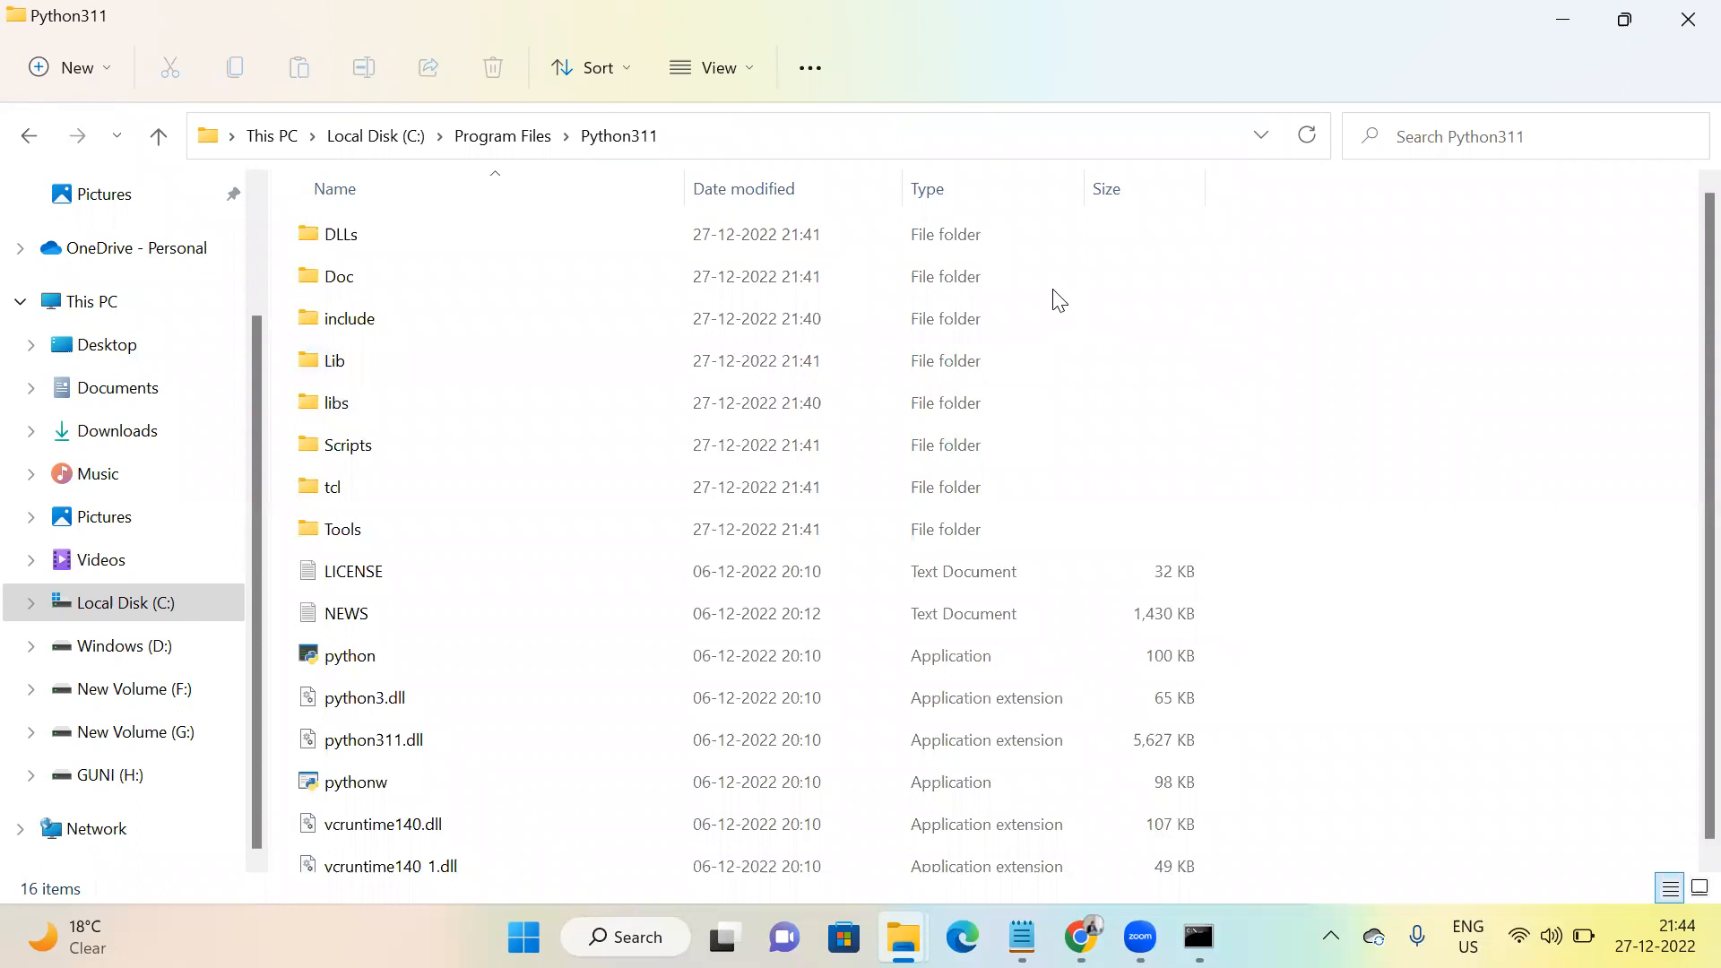
{"action": "key", "text": "alt+Tab"}
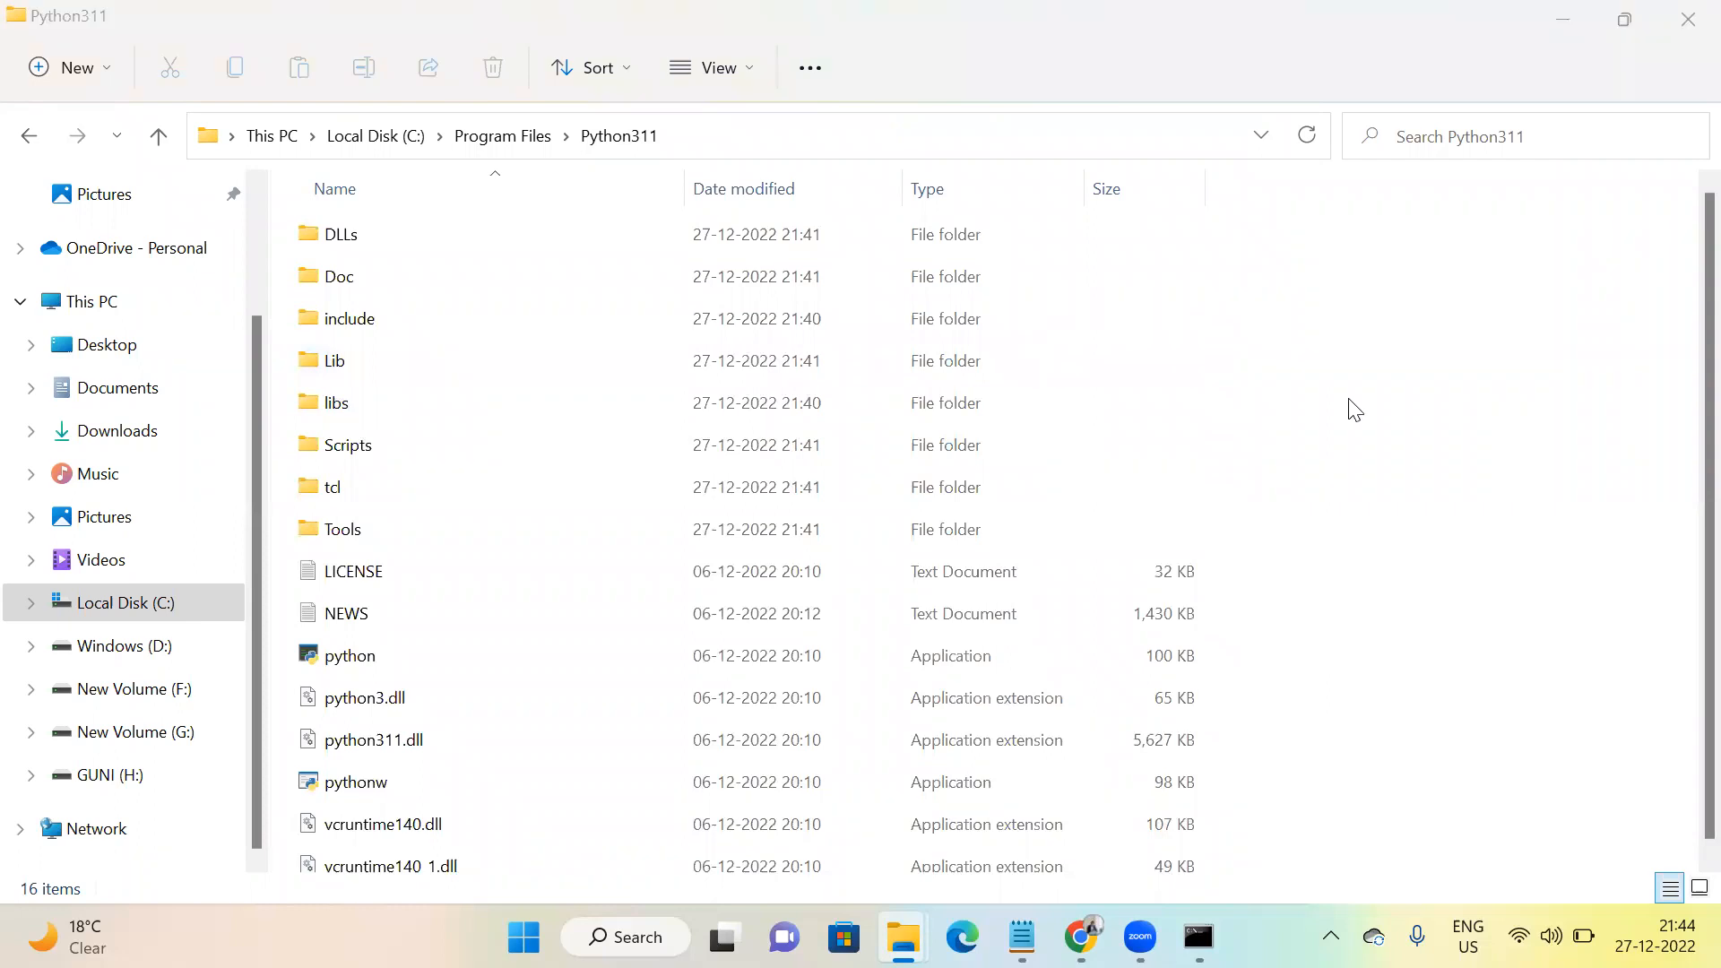